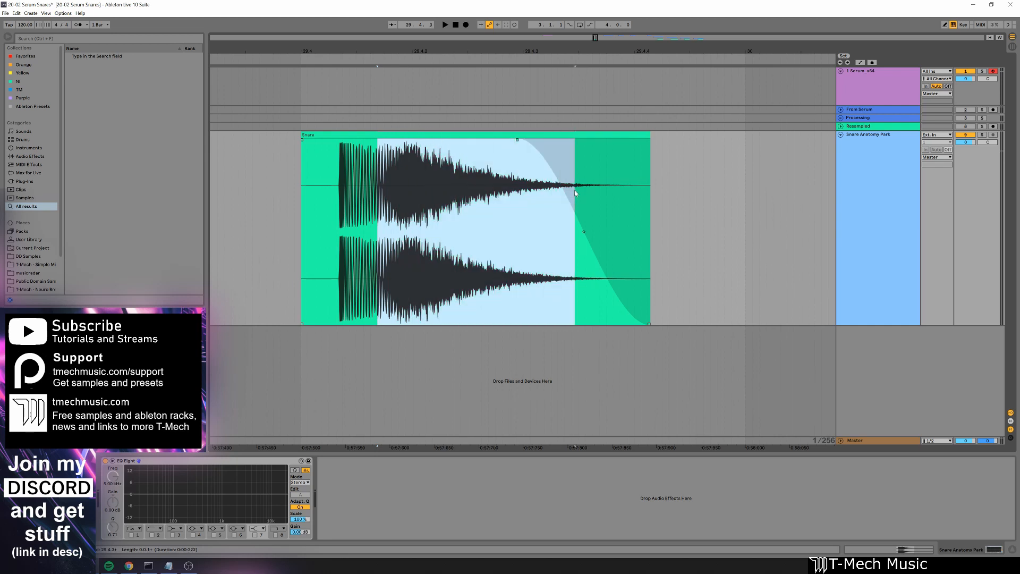
Play back the snare clip on the Snare Anatomy Park track from just before its transient.
click(371, 187)
drag(348, 189, 383, 188)
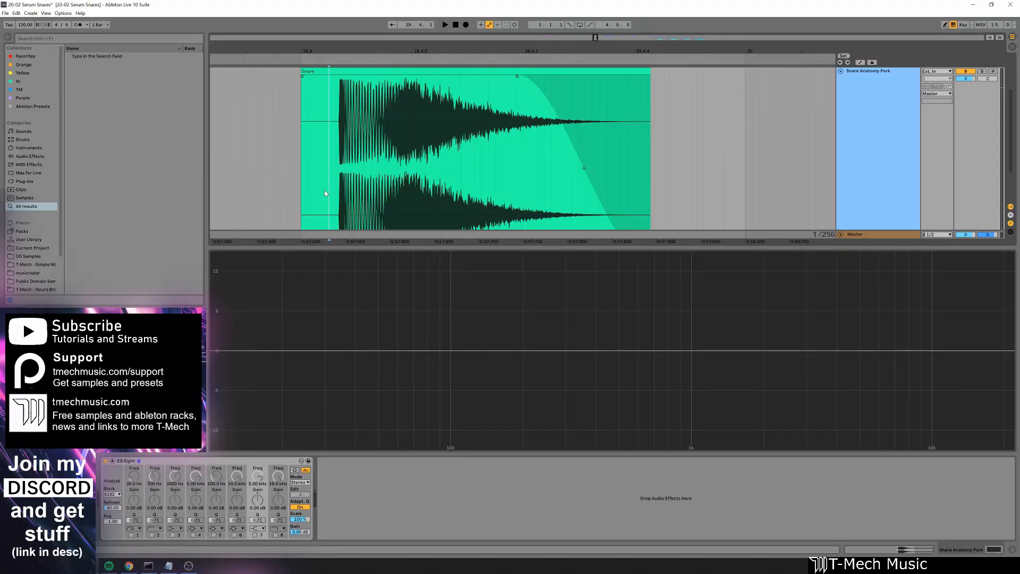
key(space)
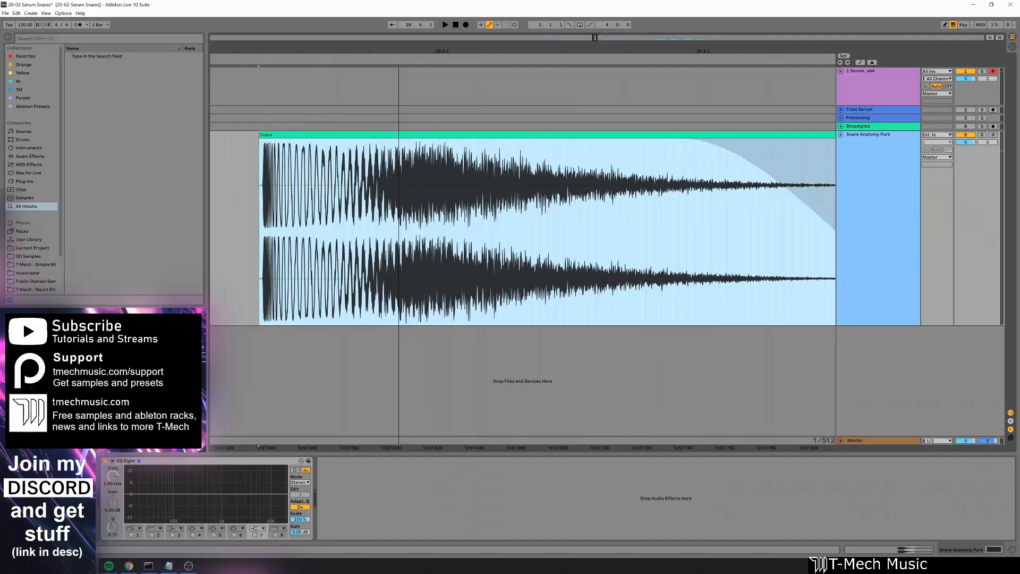
Split the snare clip right after the short initial transient and again where the noisy tail begins.
drag(263, 191, 284, 195)
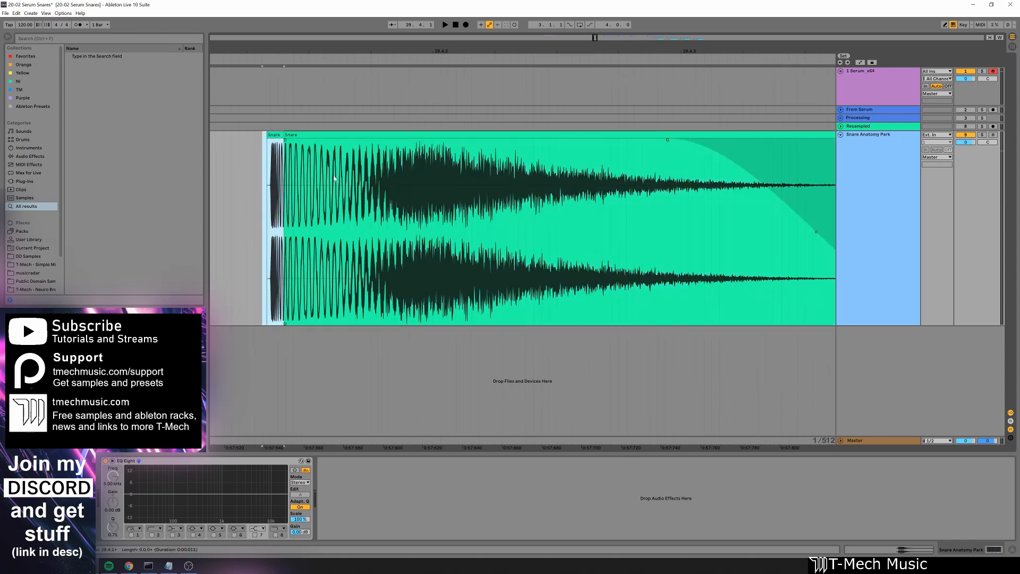
click(368, 198)
key(ctrl+e)
Rename the three snare pieces, from last to first, as Tail, Body and Transient.
click(388, 136)
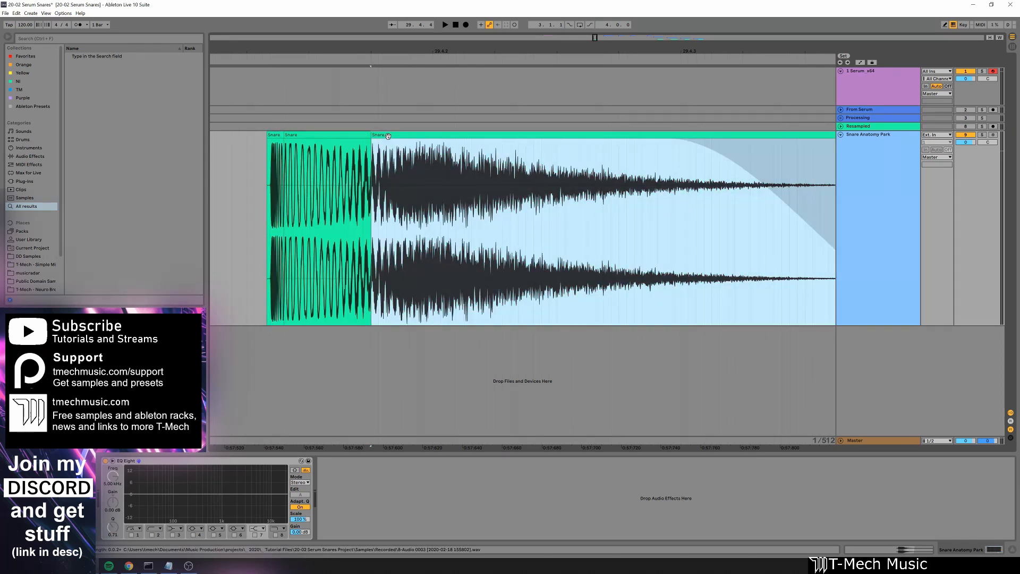
text(Tail)
click(344, 139)
key(ctrl+r)
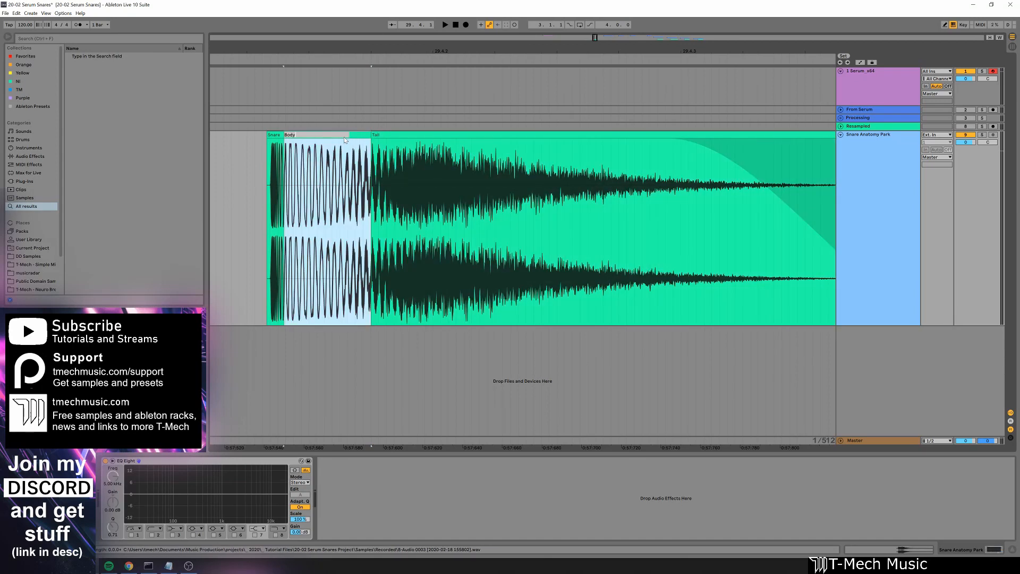
key(Return)
click(275, 136)
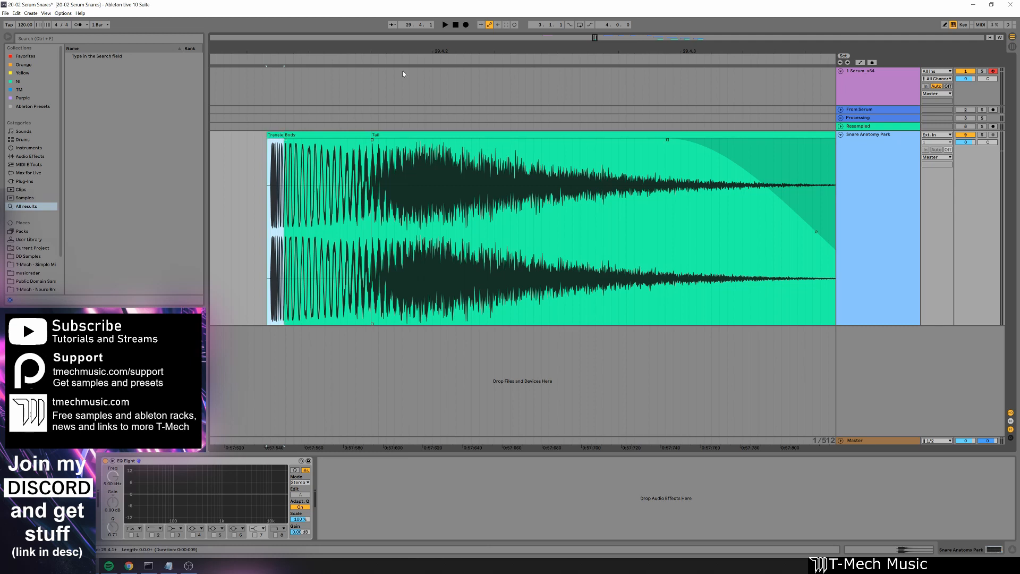
Duplicate the three snare pieces further along the track and space the copied transient, body and tail apart.
drag(336, 52, 338, 48)
drag(292, 146, 610, 161)
key(ctrl+d)
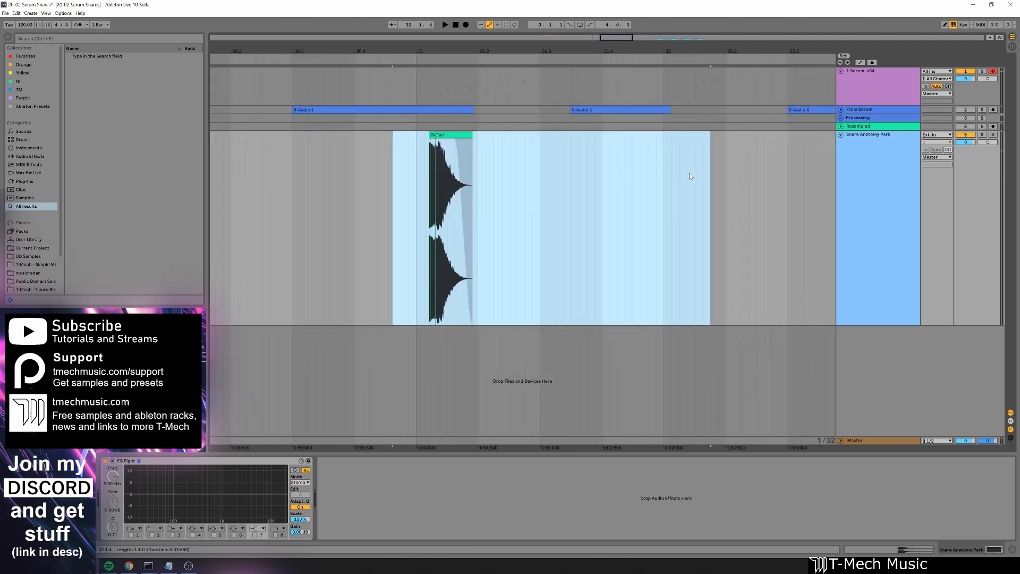
click(708, 176)
drag(461, 134, 806, 165)
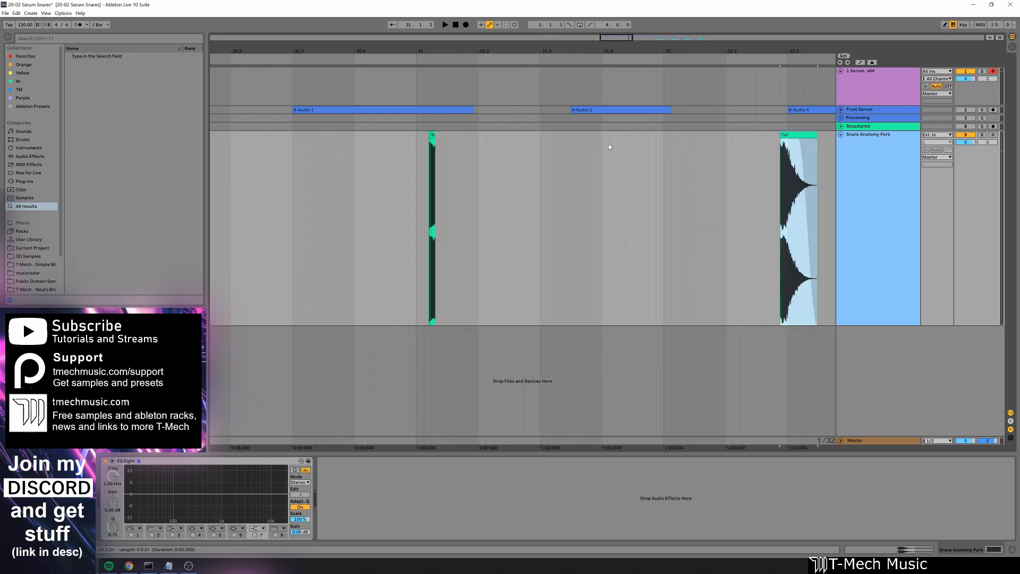
drag(432, 147, 632, 154)
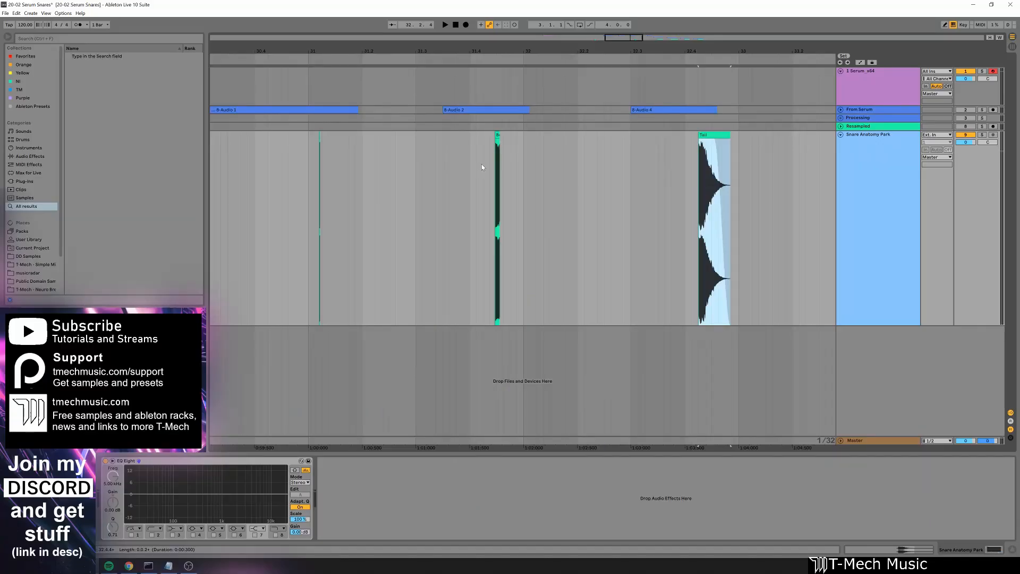
Listen to the separated body and tail pieces and compare them with the transient.
click(483, 167)
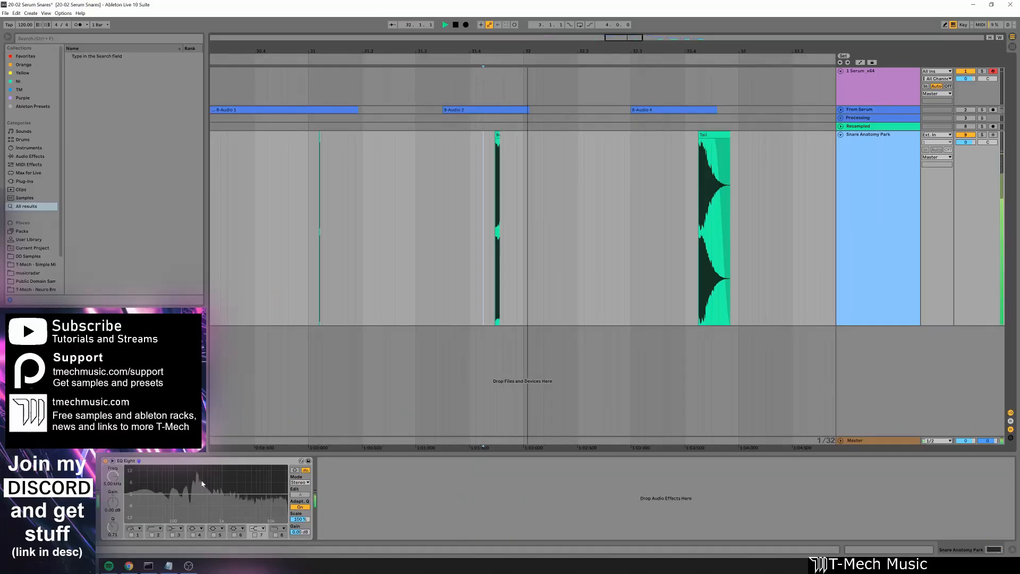
key(space)
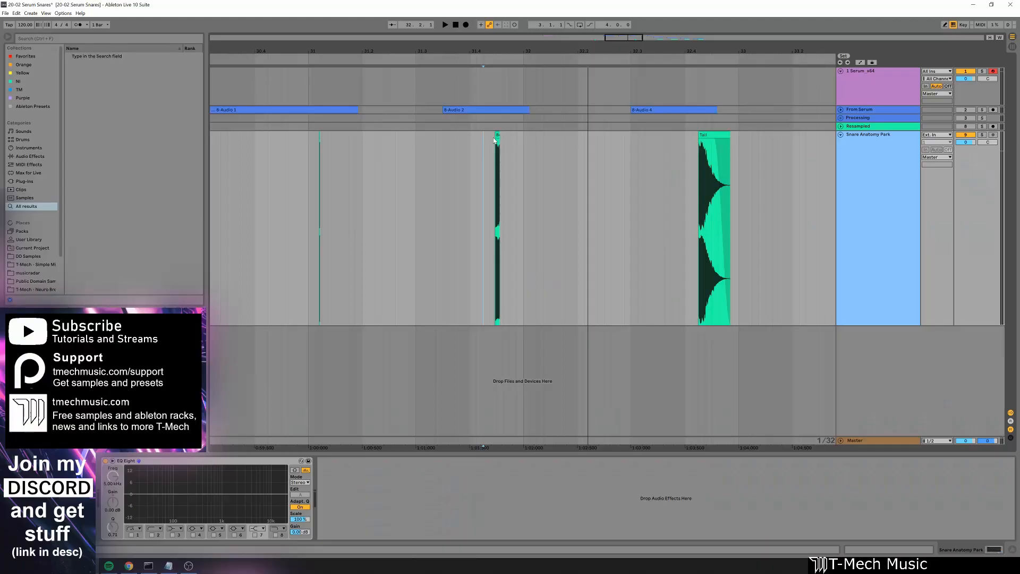
click(494, 139)
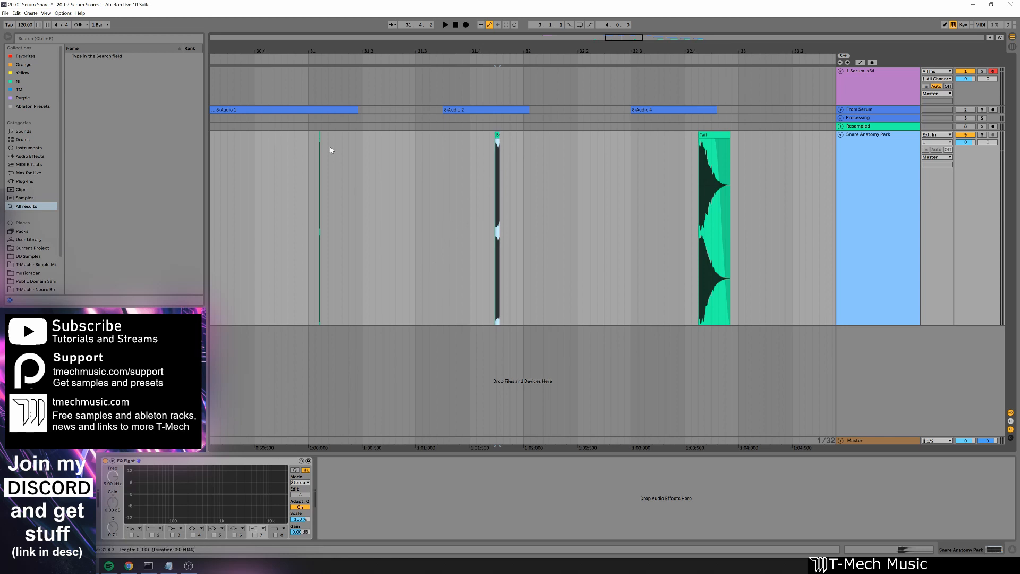
click(319, 134)
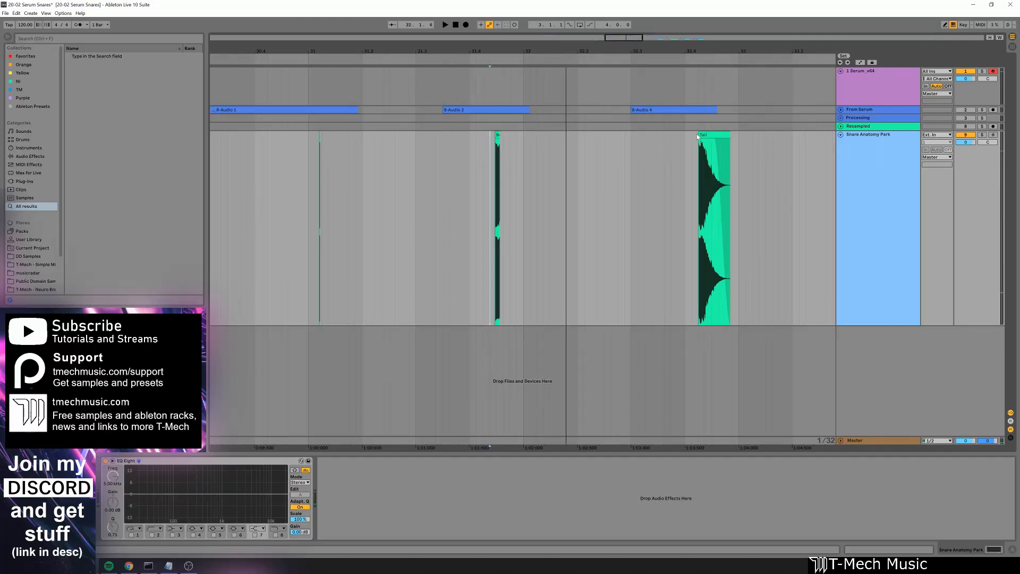
click(714, 135)
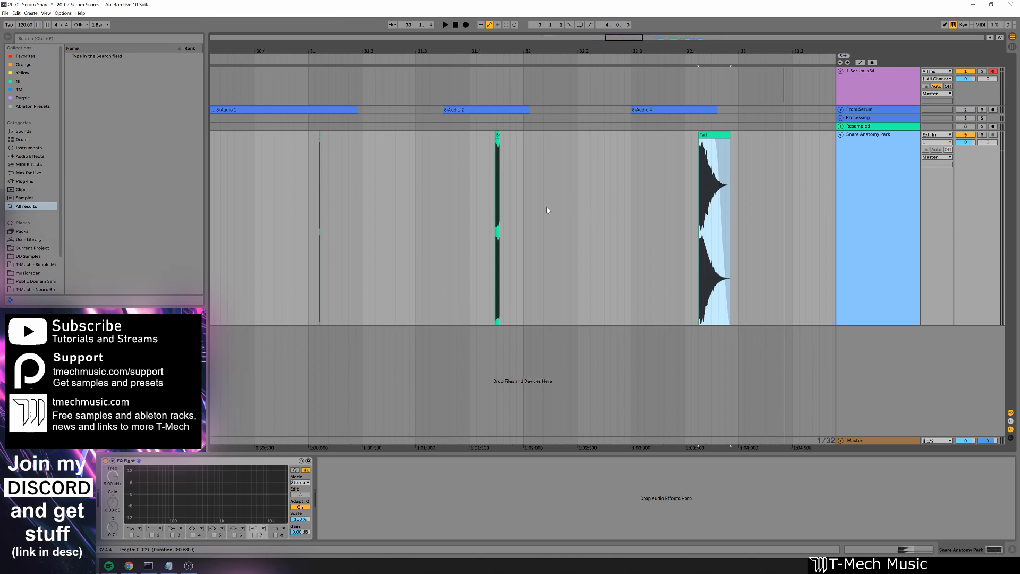
Isolate the separated transient piece near bar 31 with a time selection around it.
ctrl+scroll(546, 210, down, 3)
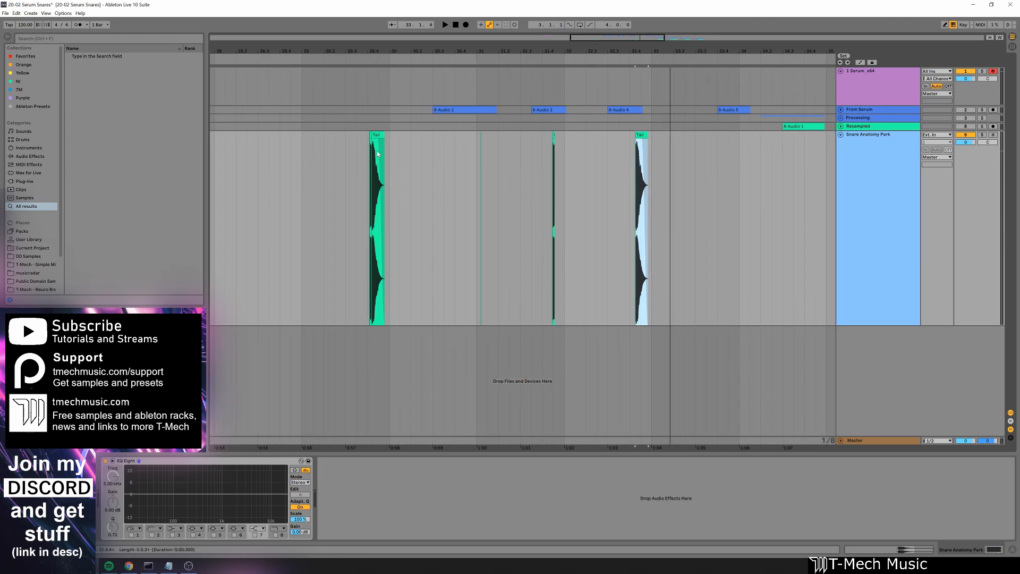
drag(489, 53, 484, 101)
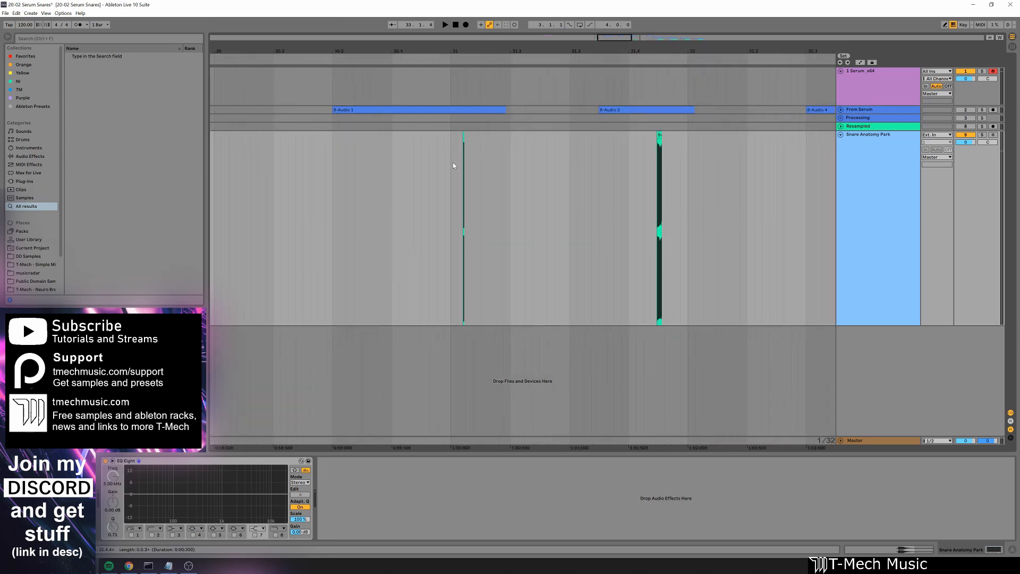
drag(453, 162, 470, 161)
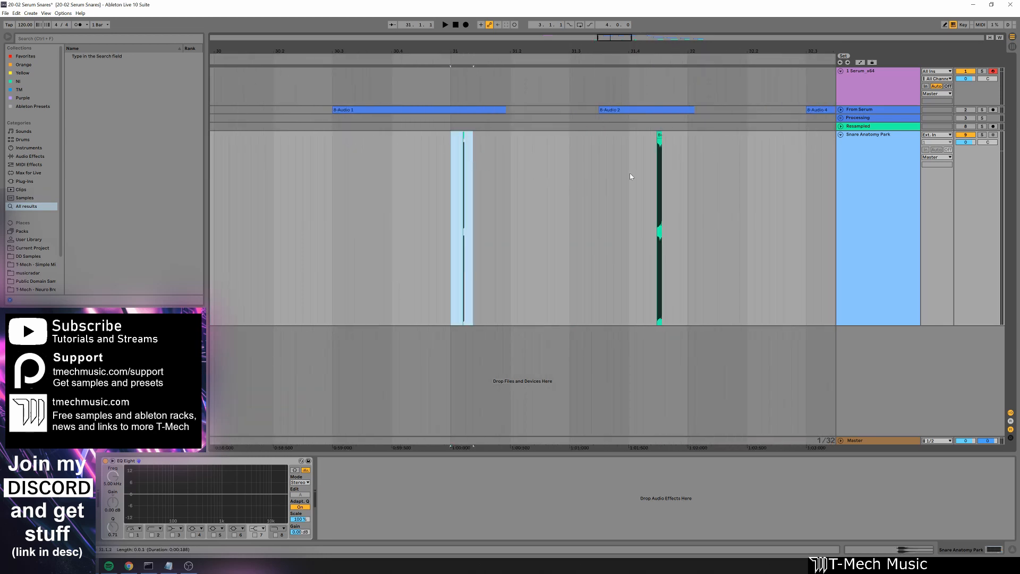
Select the separated body piece and listen to it on its own.
click(643, 168)
scroll(523, 154, right, 2)
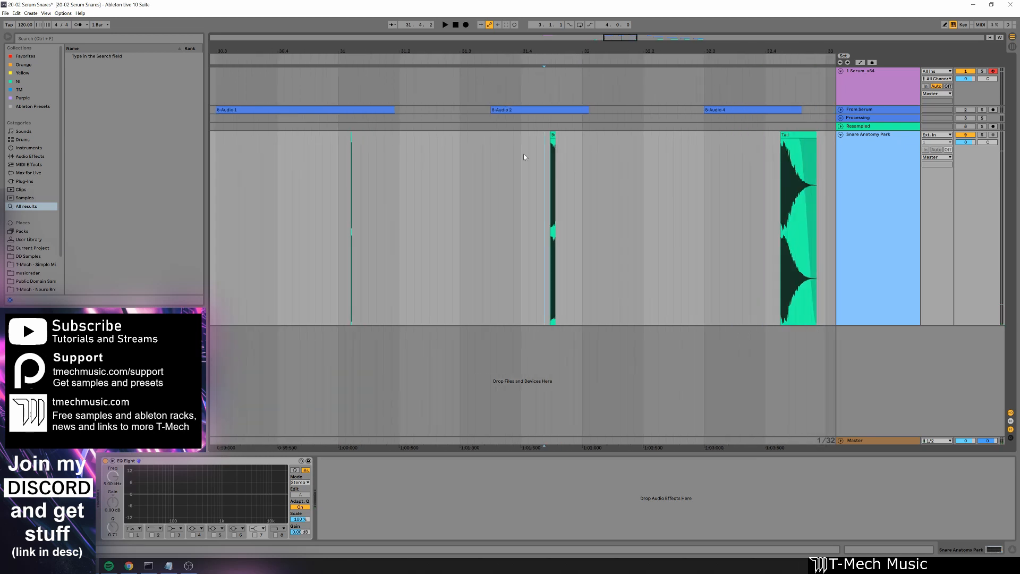
drag(544, 171, 575, 168)
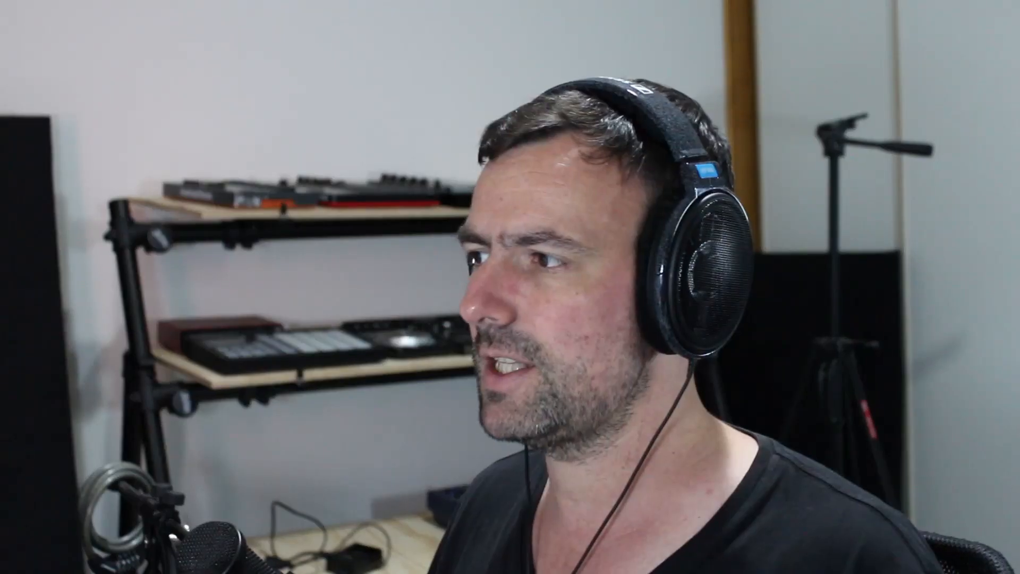
key(space)
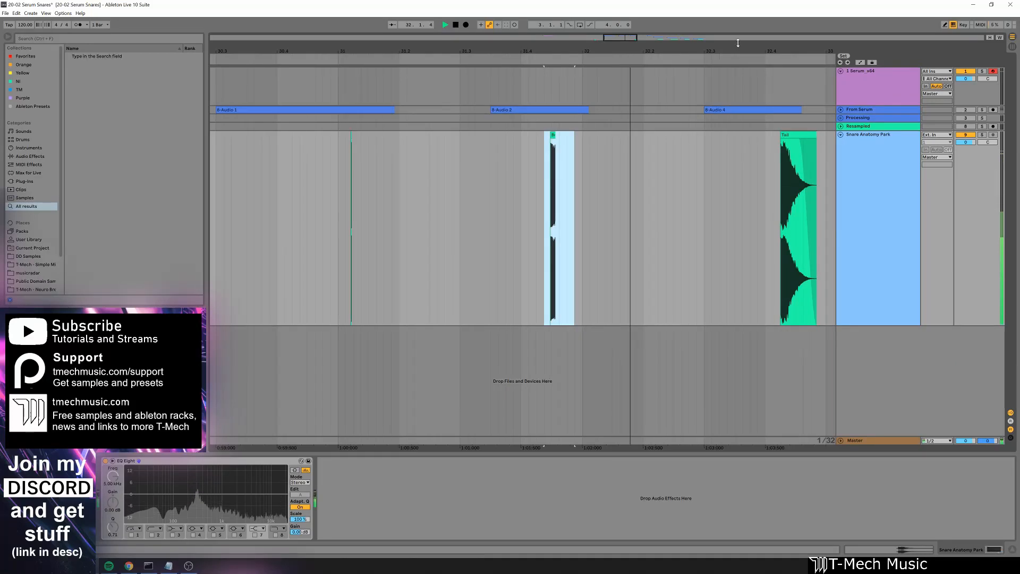
drag(738, 49, 501, 50)
key(space)
Select the separated tail piece and listen to it on its own.
click(534, 157)
drag(536, 165, 590, 171)
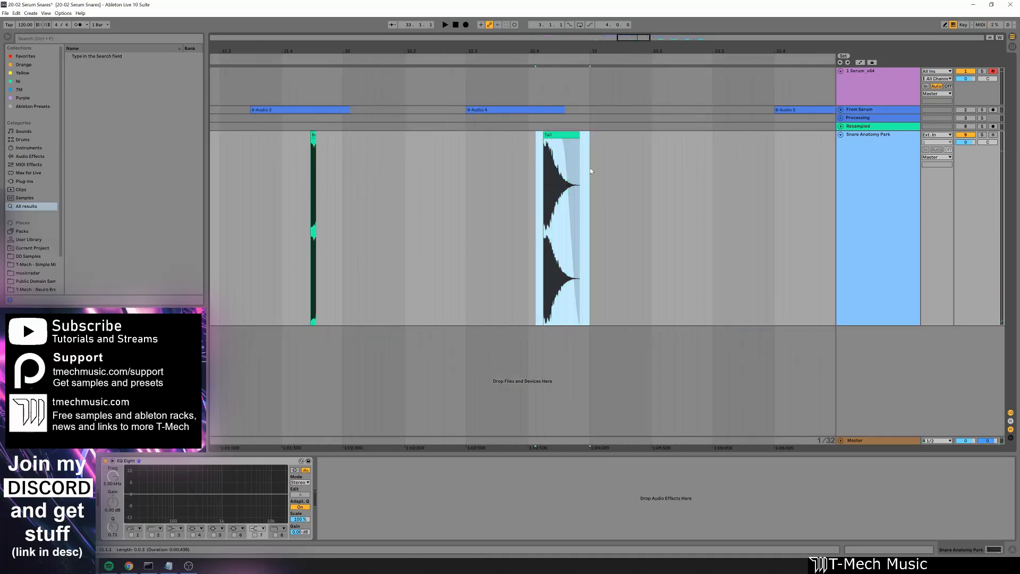
key(space)
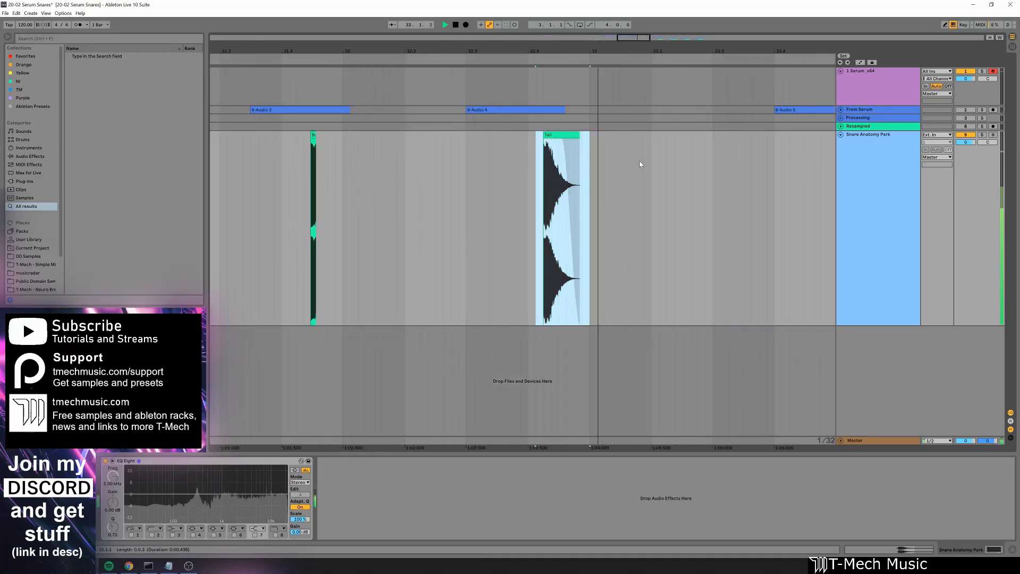
key(space)
Add a MIDI track below Snare Anatomy Park and load the Serum_x64 VST instrument on it.
drag(605, 51, 604, 34)
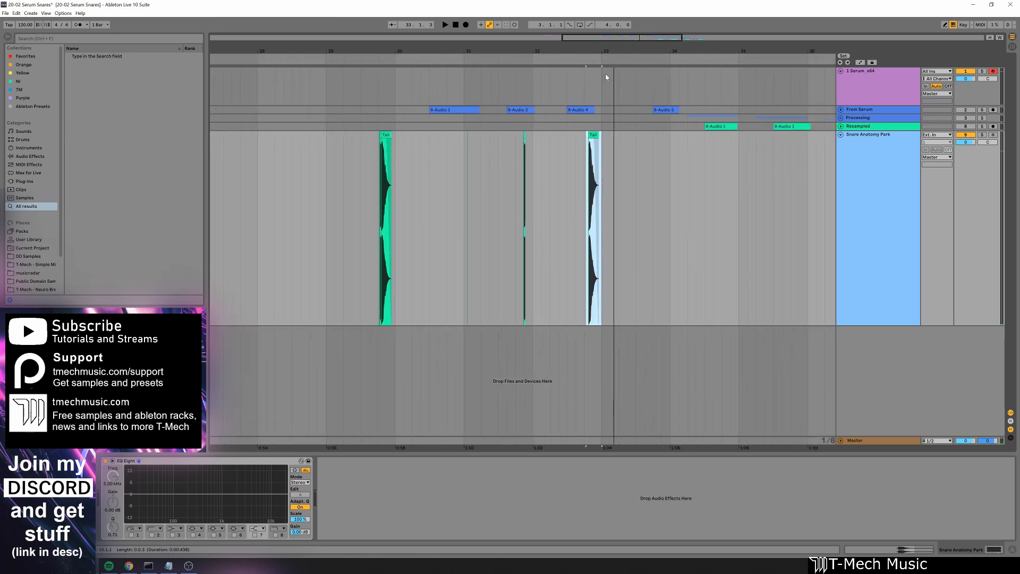
click(879, 232)
key(ctrl+shift+t)
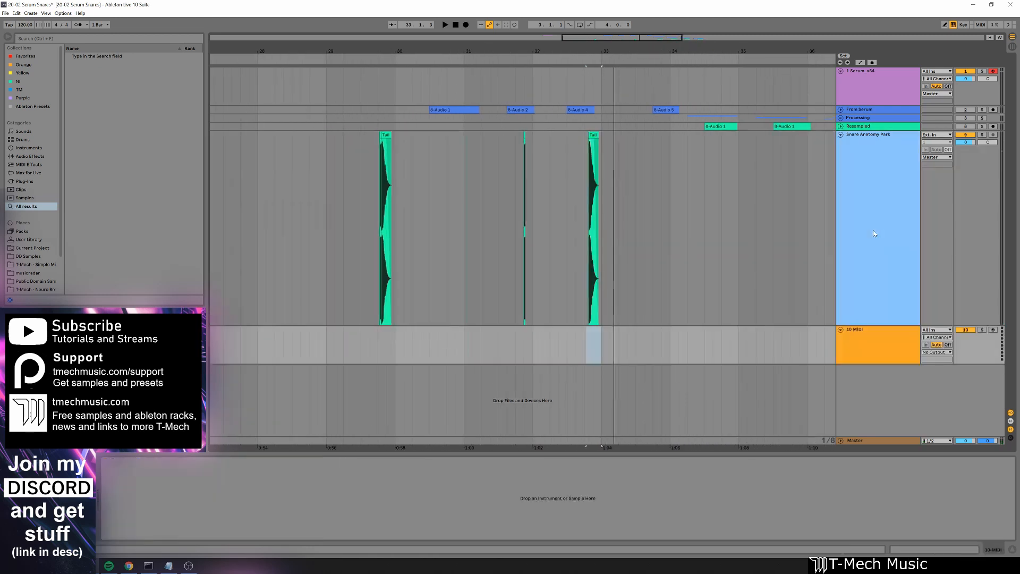
key(ctrl+f)
text(s)
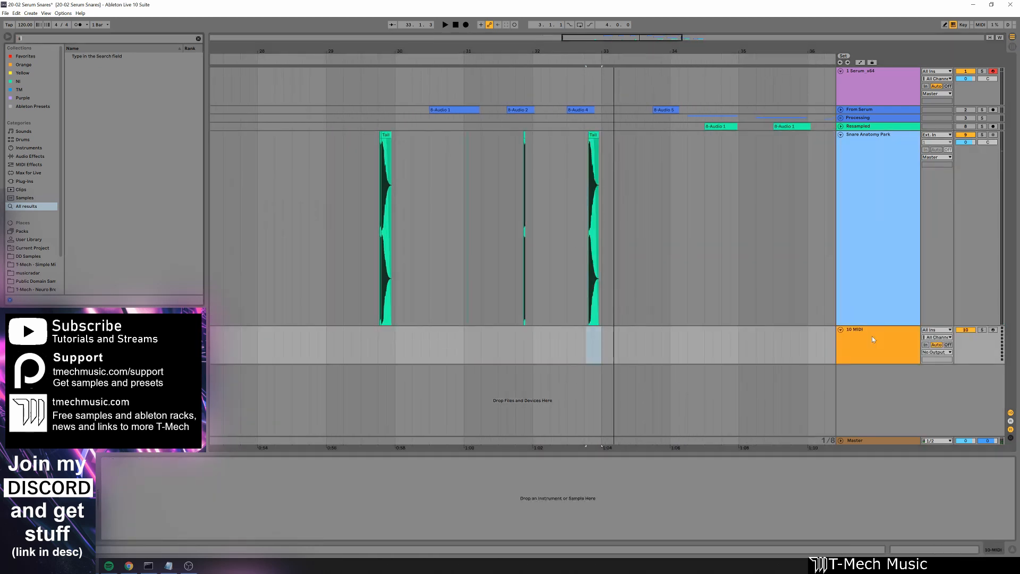
text(erum vst)
key(Down)
key(Return)
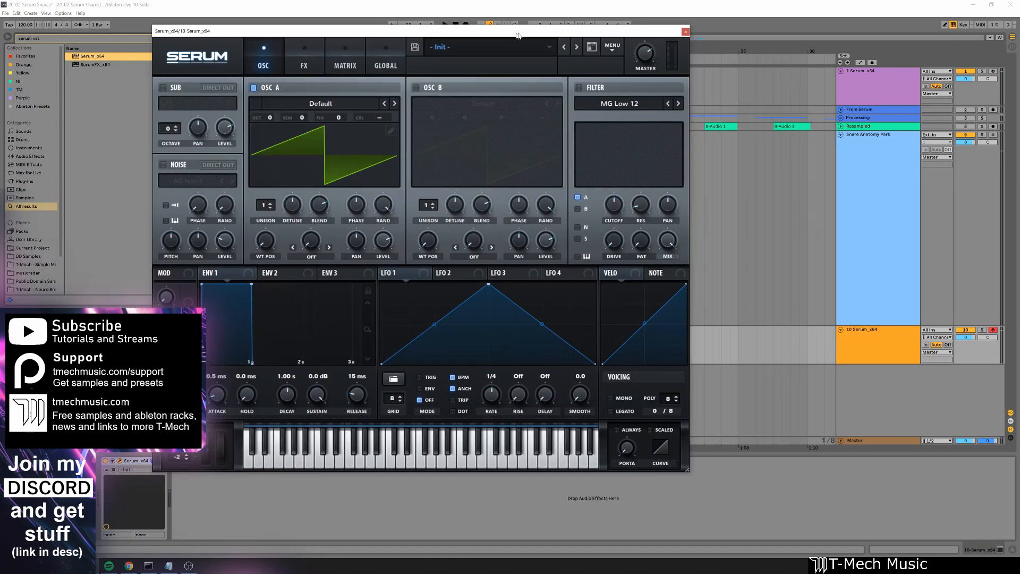
Turn oscillator A's wavetable into a sine wave by raising only the first harmonic, and play a test note.
drag(518, 34, 585, 23)
click(459, 119)
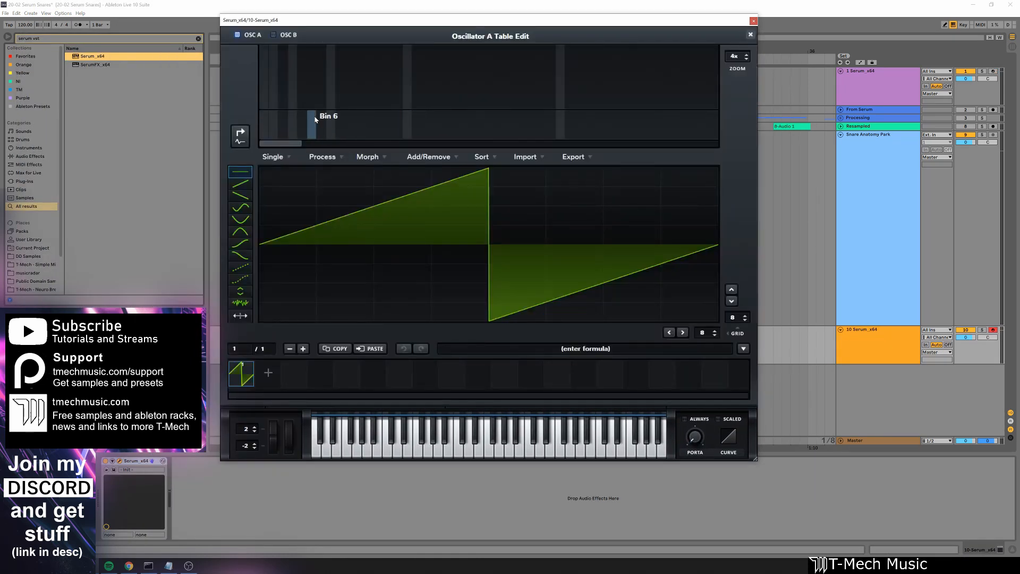
drag(265, 105, 266, 45)
click(750, 35)
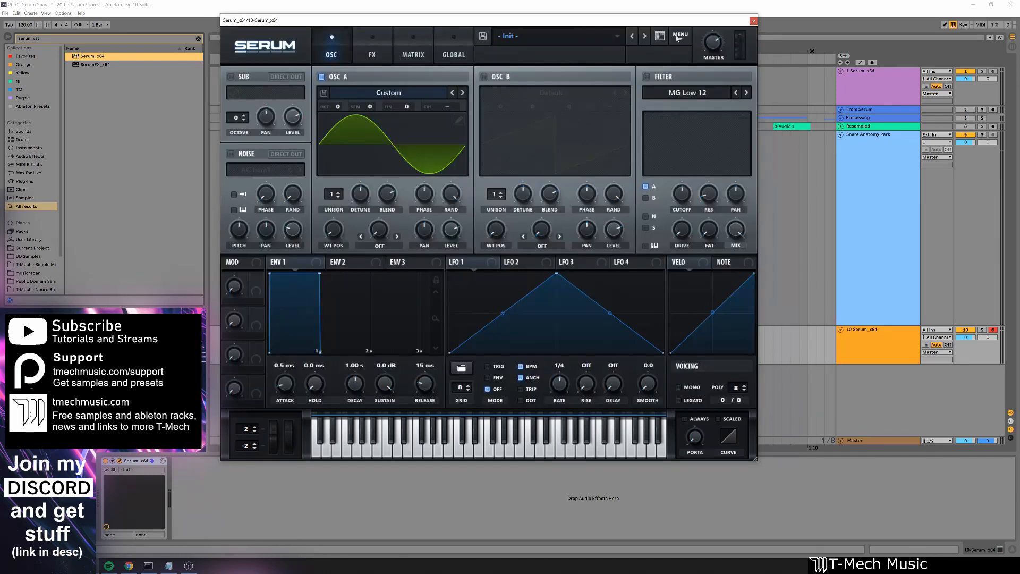
key(a)
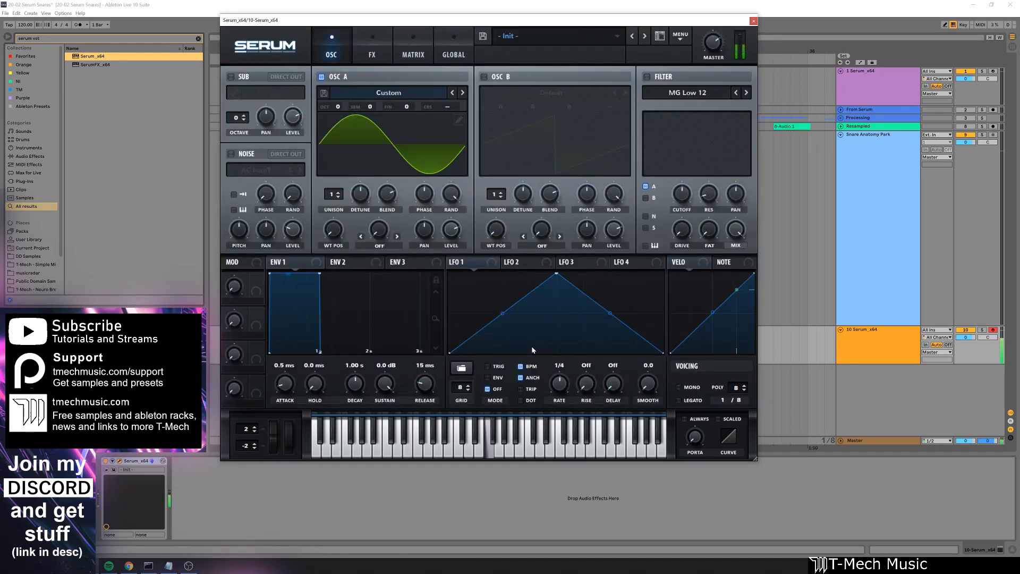
Load EQ Eight after Serum, check it with a test note, and enlarge its spectrum display.
click(198, 39)
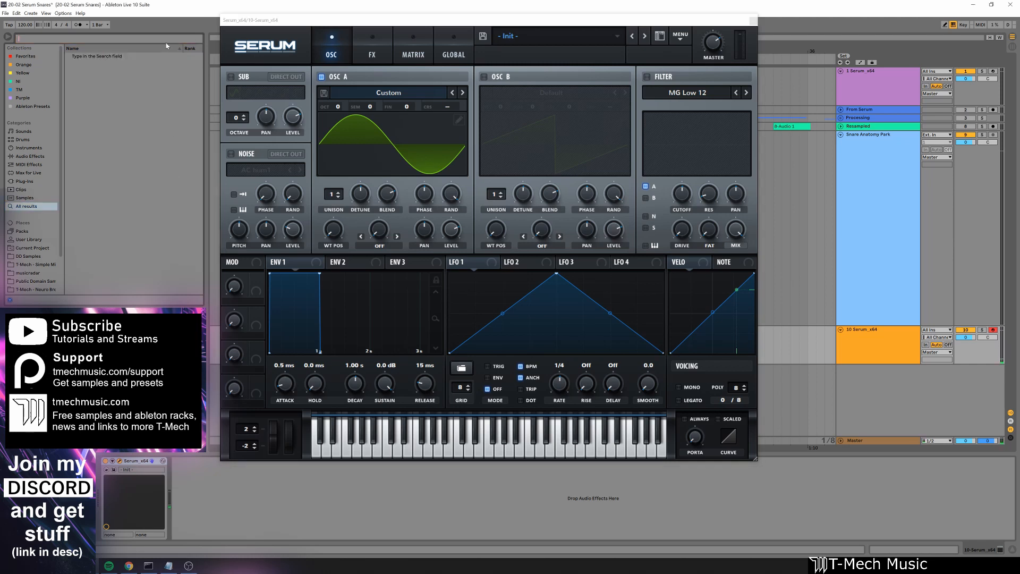
text(eq)
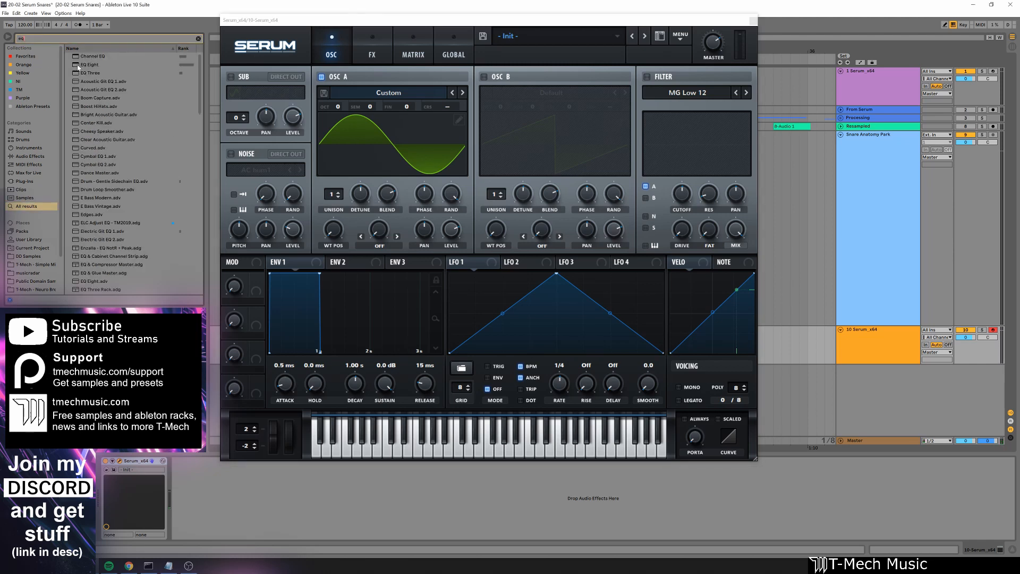
double_click(83, 65)
key(a)
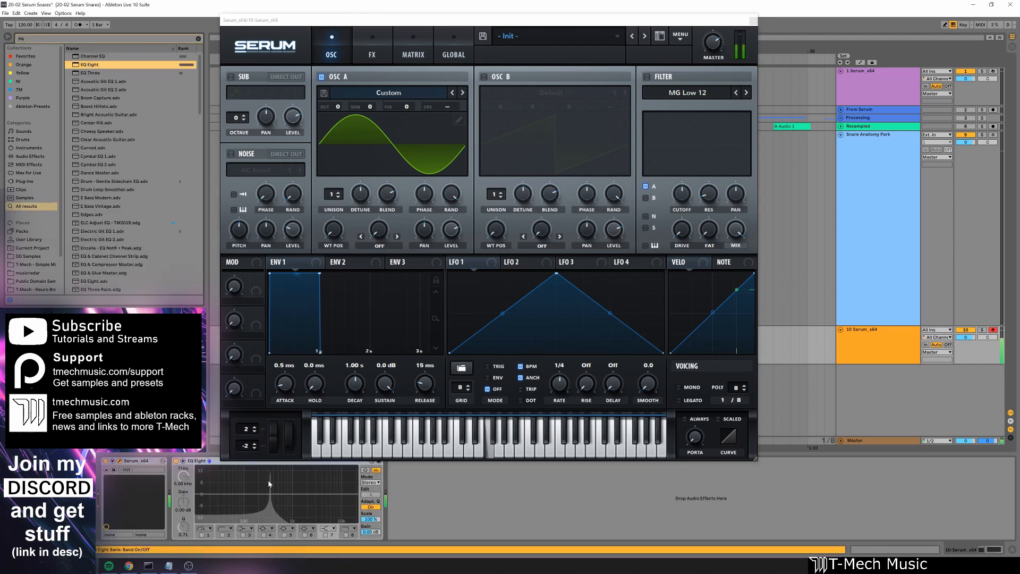
double_click(269, 479)
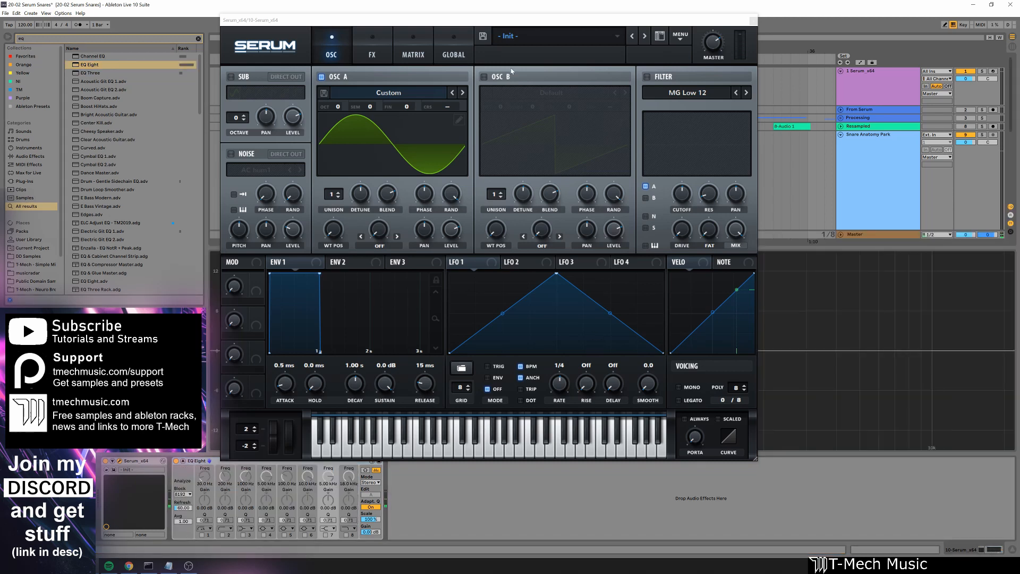
Move the Serum window clear of the spectrum display and play a note to examine the sine wave's frequency peak.
drag(417, 20, 915, 129)
key(f)
mouse_move(582, 297)
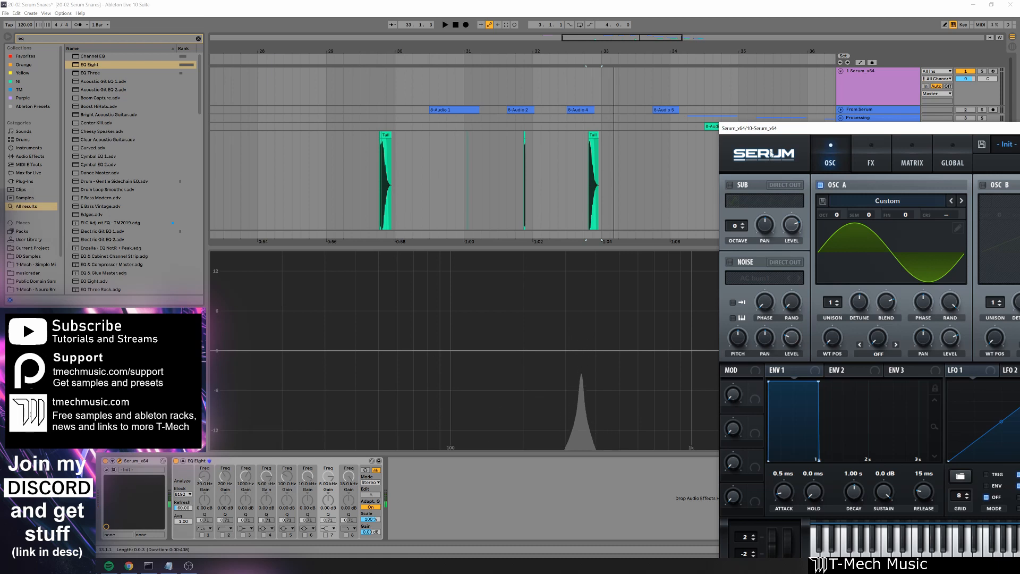
drag(798, 129, 789, 126)
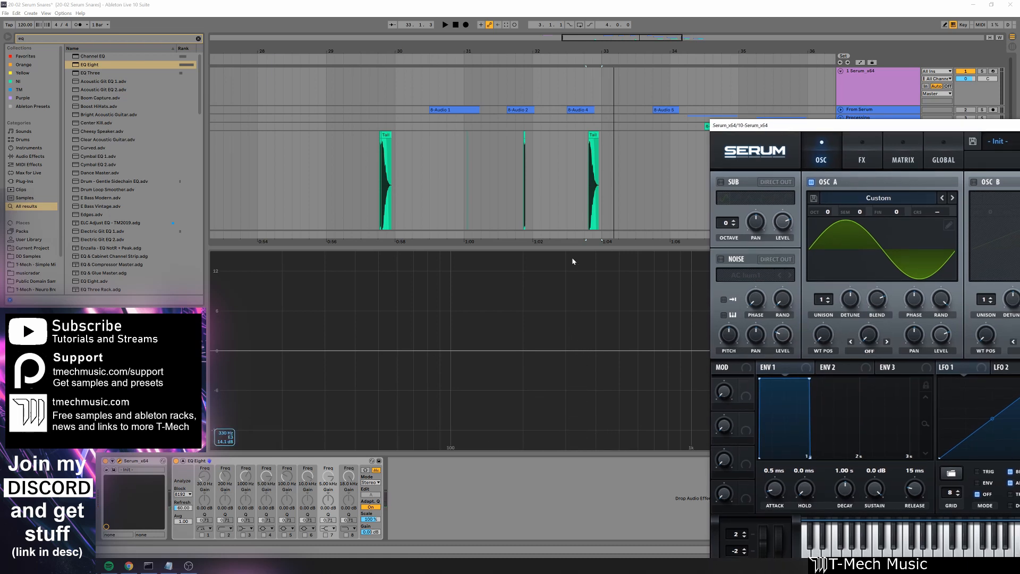
Move the Serum window back over the arrangement, make LFO 1 a falling ramp in envelope mode, assign it to oscillator A's level and test it.
key(a)
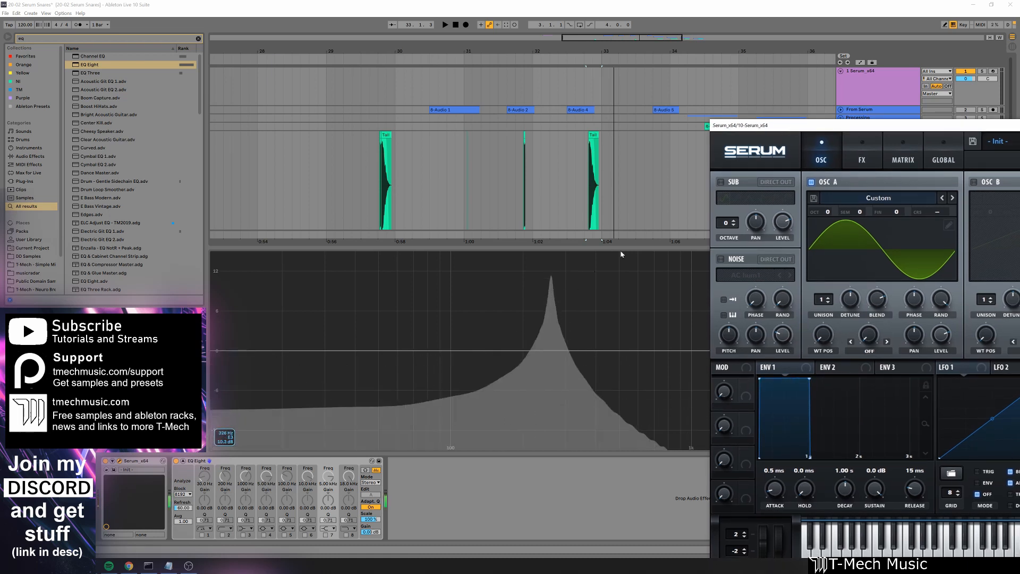
drag(815, 125, 396, 59)
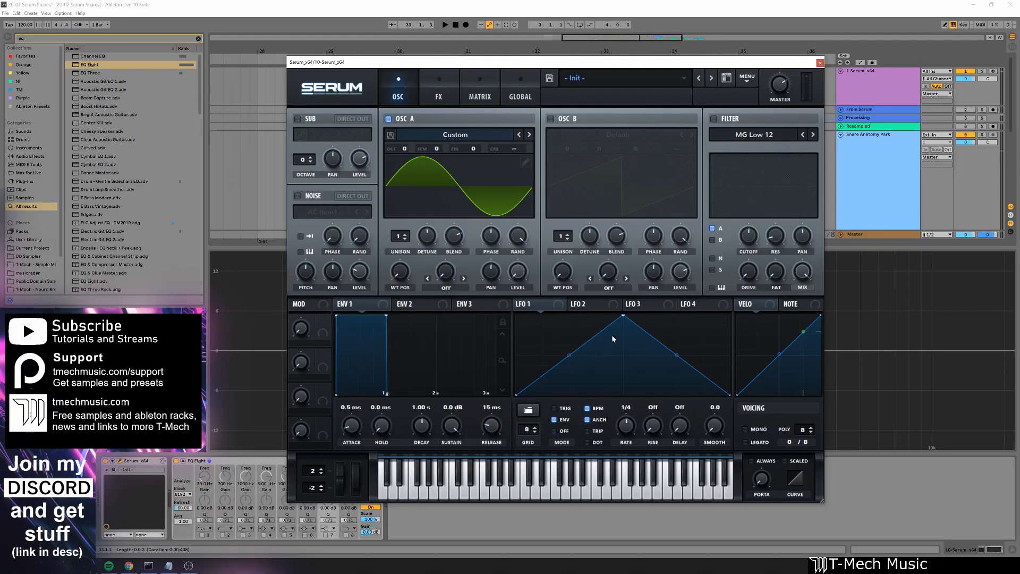
drag(624, 315, 483, 300)
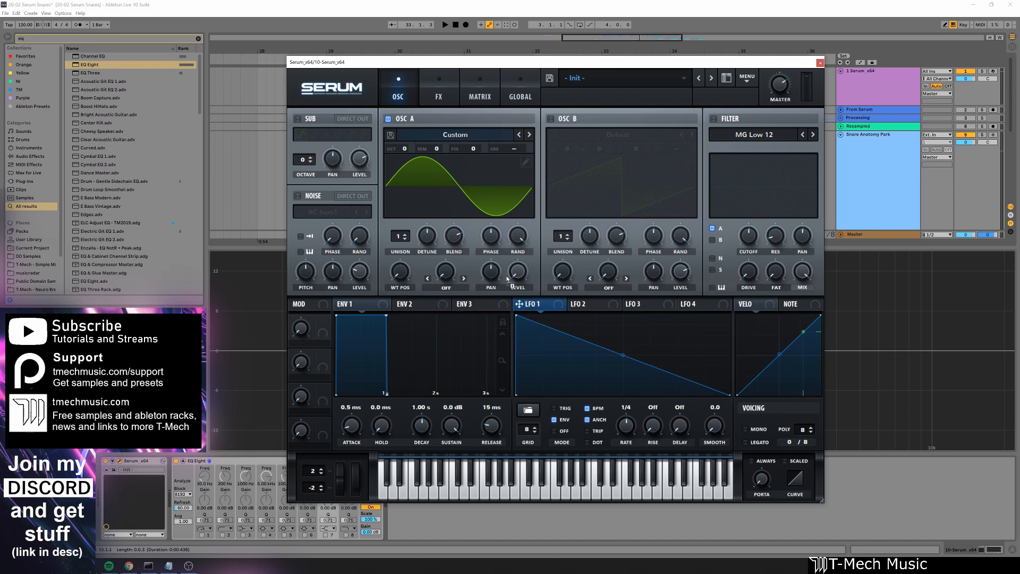
key(a)
key(a)
Add two points to LFO 1 so it holds at full level briefly and drops steeply to zero, and test it with notes.
double_click(567, 308)
double_click(607, 374)
drag(607, 374, 608, 397)
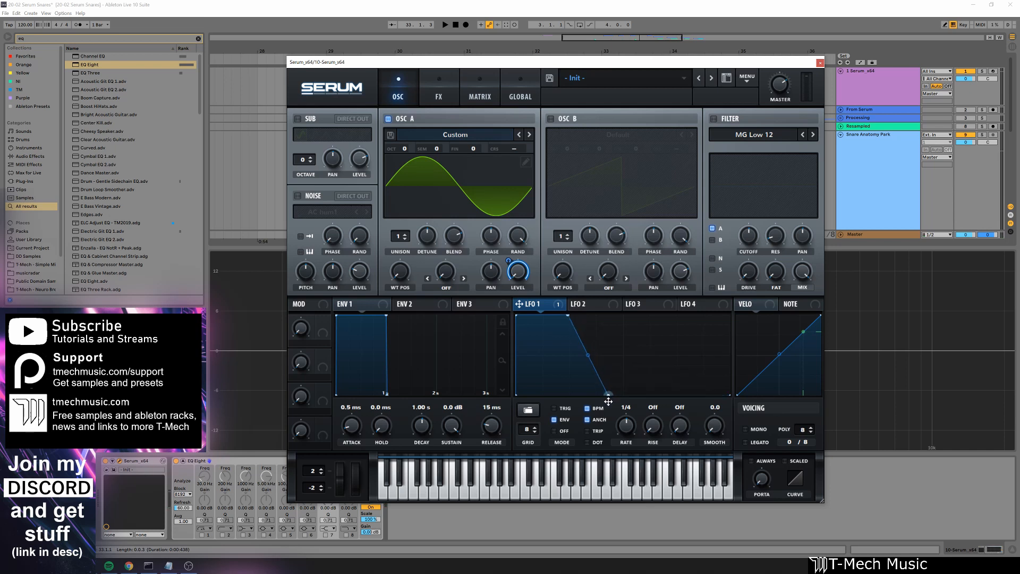
key(a)
key(a)
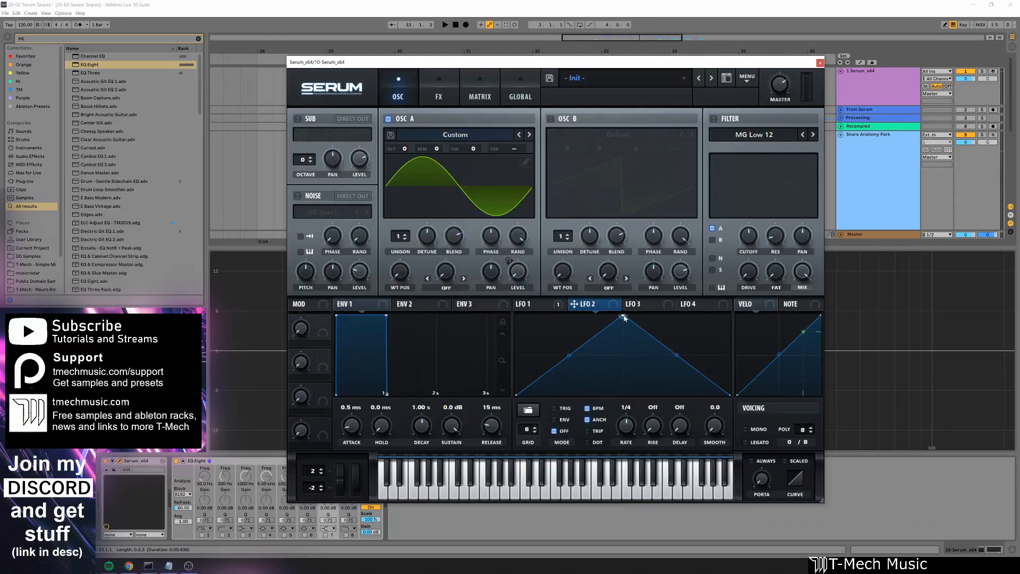
Turn LFO 2 into a falling ramp, assign it to oscillator A's coarse pitch and increase the modulation amount.
drag(618, 315, 491, 284)
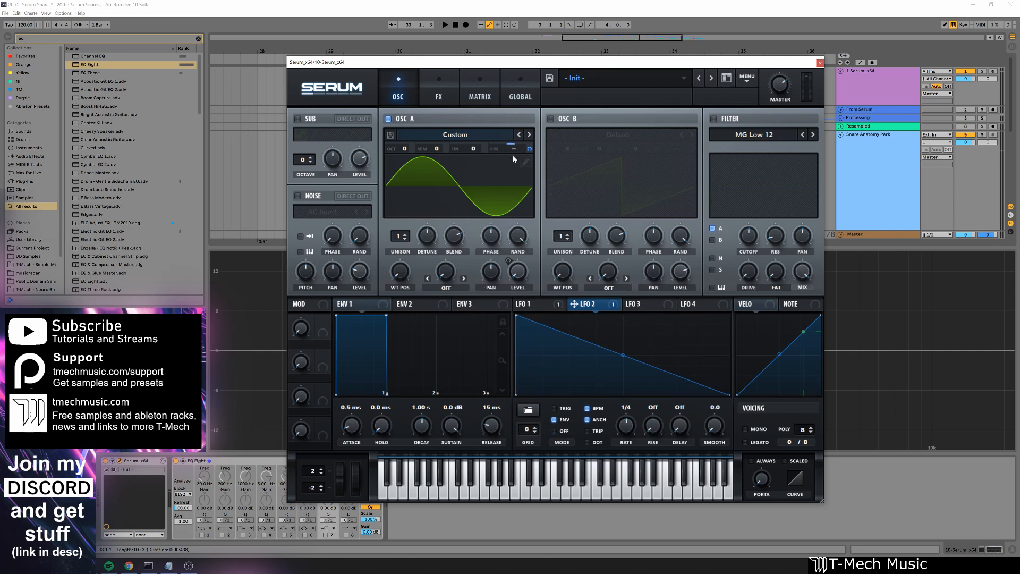
drag(530, 150, 526, 85)
drag(531, 150, 525, 89)
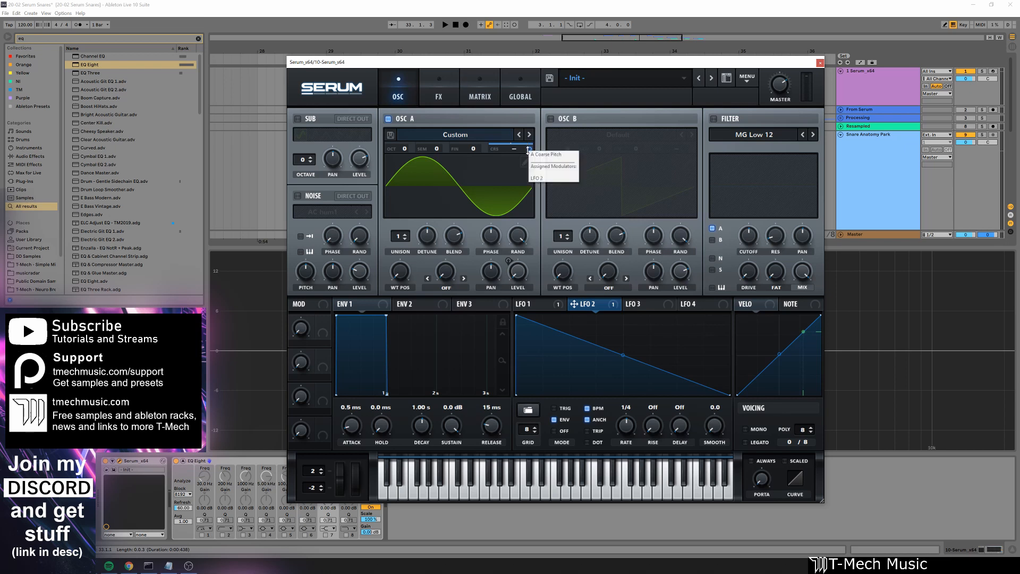
Make the LFO 2 coarse pitch modulation unidirectional, and shape LFO 2 into a short concave drop at a 1/32 rate.
click(477, 100)
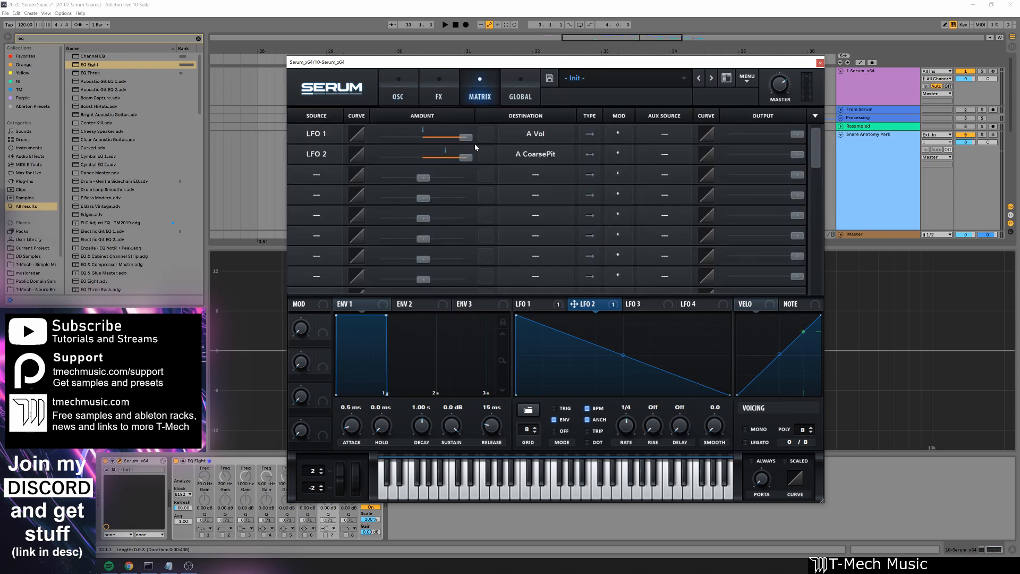
click(590, 154)
click(417, 105)
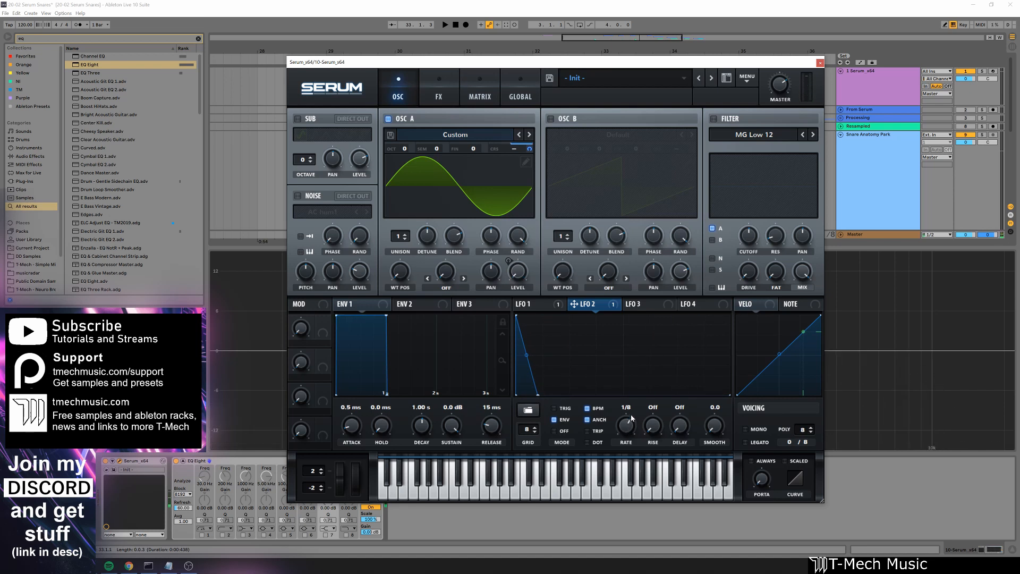
drag(630, 431, 631, 426)
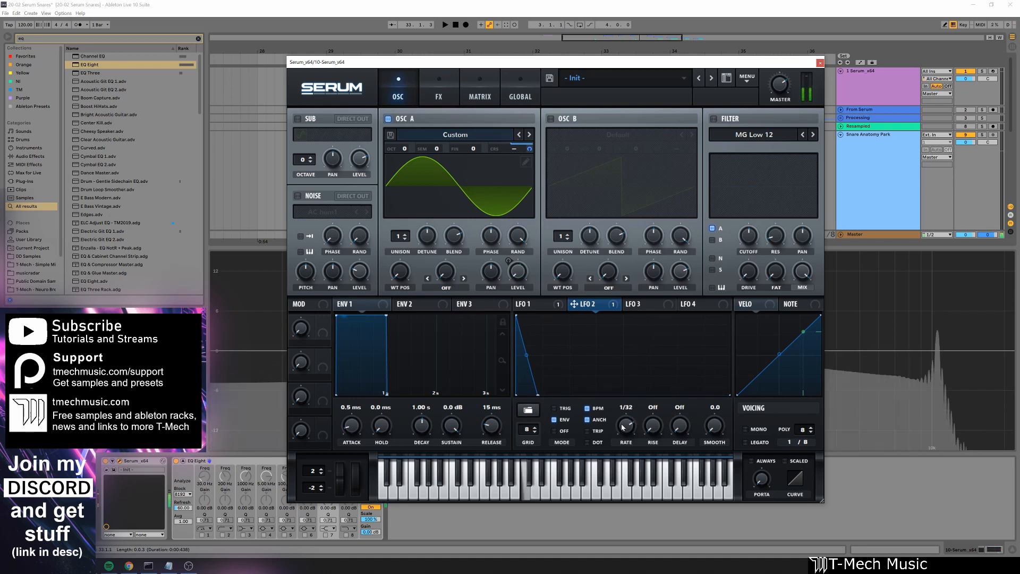
drag(536, 396, 674, 433)
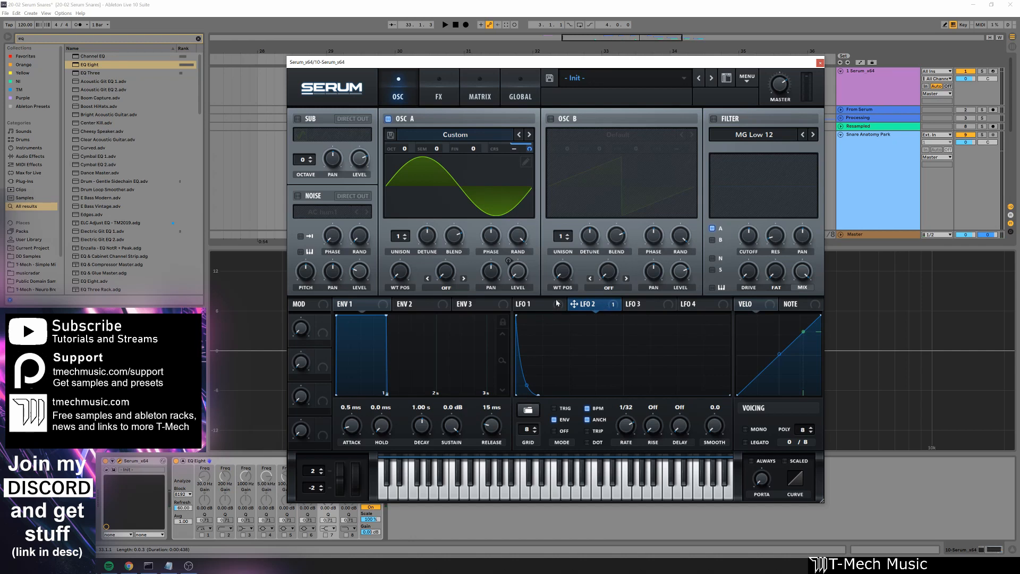
Modulate the AC hum1 noise level with LFO 3 in envelope mode, shaped as a short rise and a long concave decay.
click(647, 309)
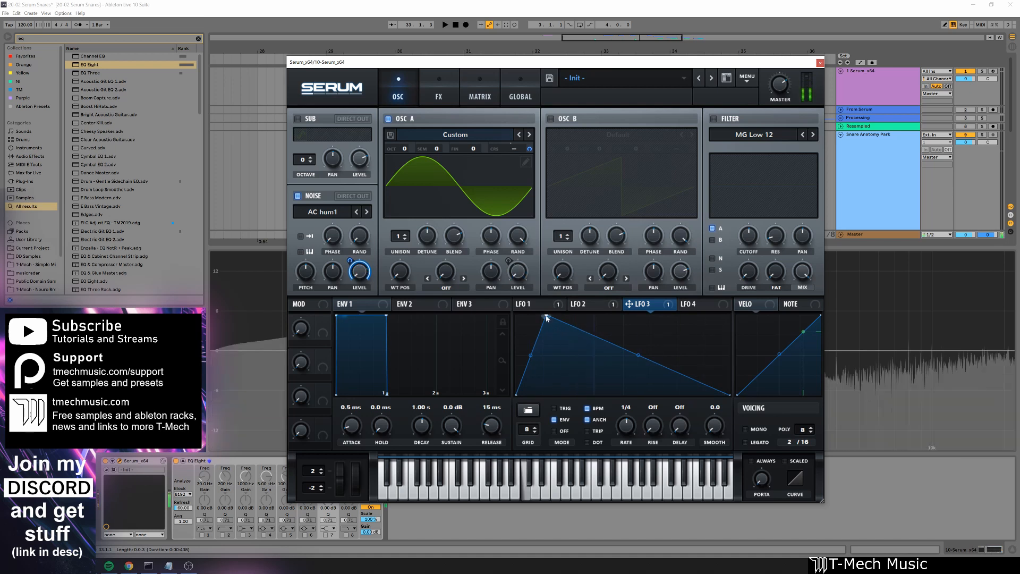
drag(546, 316, 530, 313)
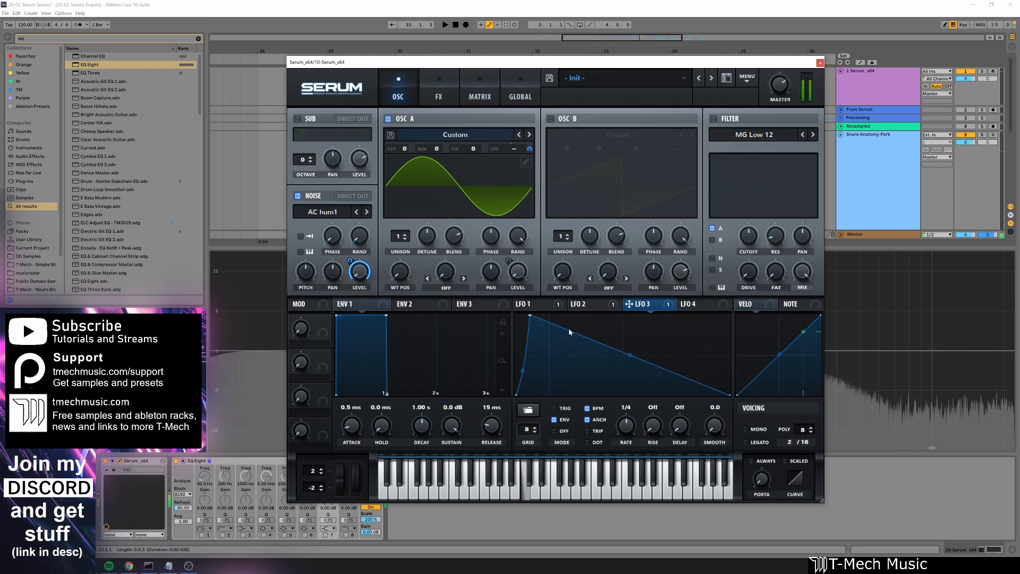
drag(630, 355, 631, 386)
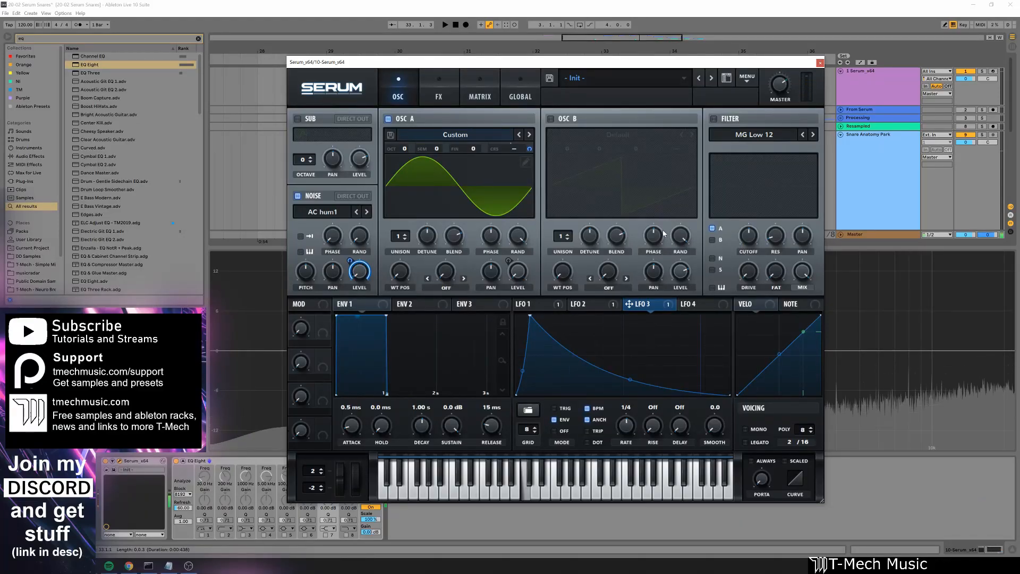
Move Serum clear of the EQ Eight spectrum, play a note to examine the combined body and noise, and bring Serum back.
drag(731, 63, 901, 496)
key(a)
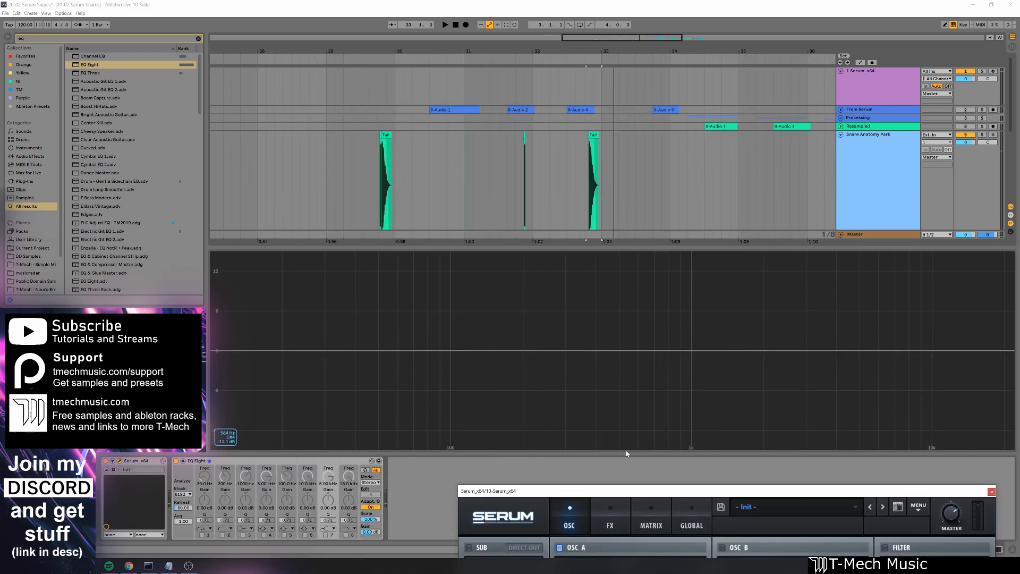
drag(637, 489, 508, 47)
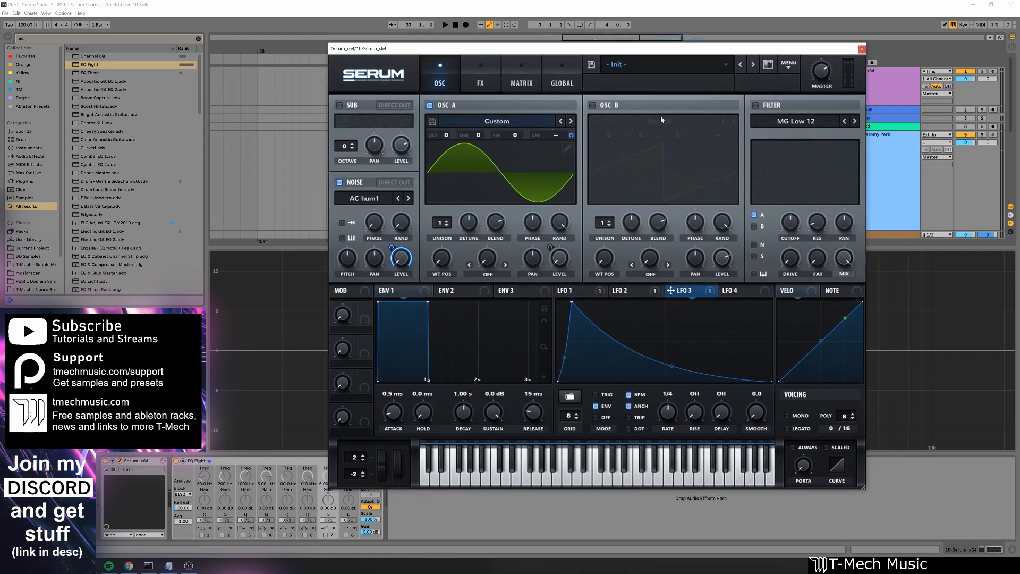
Enable the filter as High 24 for the noise oscillator only, and adjust its drive and cutoff.
click(754, 105)
mouse_move(790, 133)
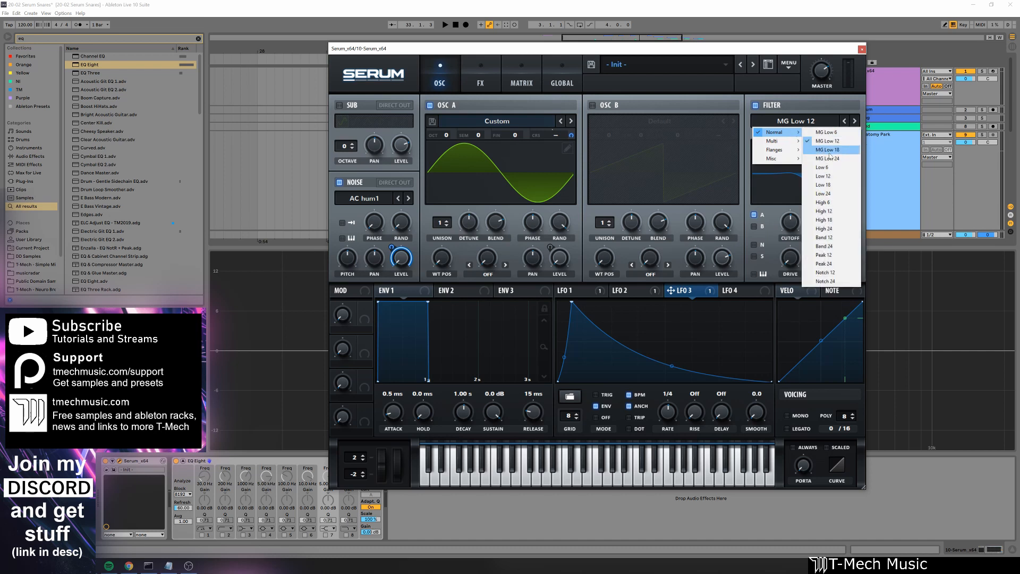
click(833, 229)
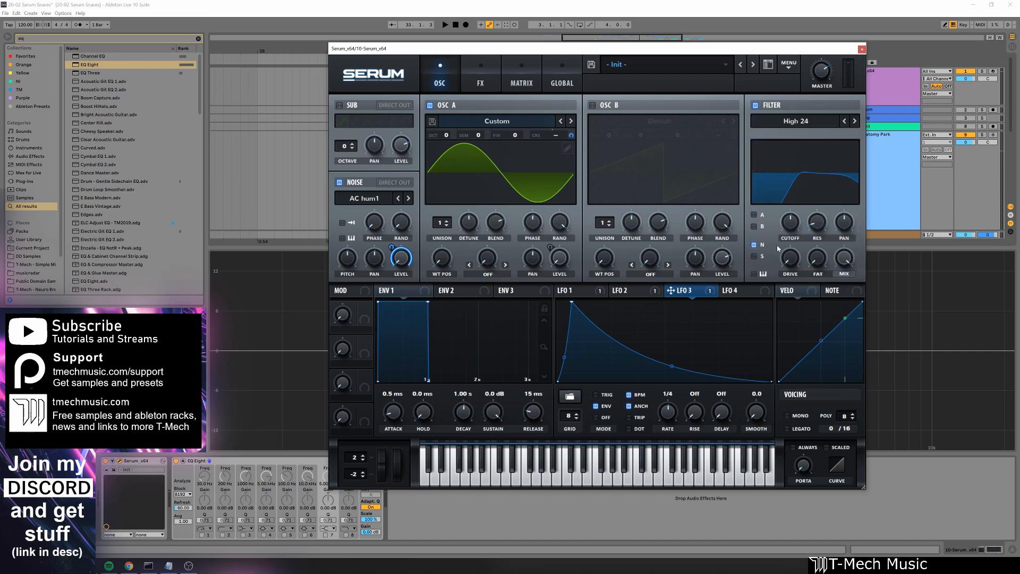
drag(790, 258, 793, 247)
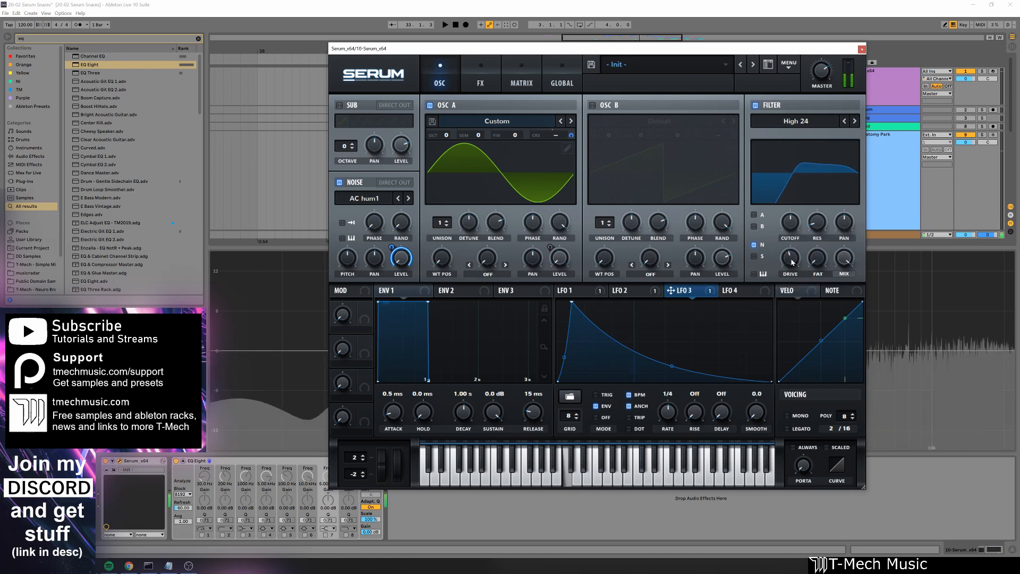
mouse_move(788, 217)
drag(788, 218, 797, 201)
Change the noise filter to the gentler High 12 type and readjust its cutoff by ear.
click(844, 121)
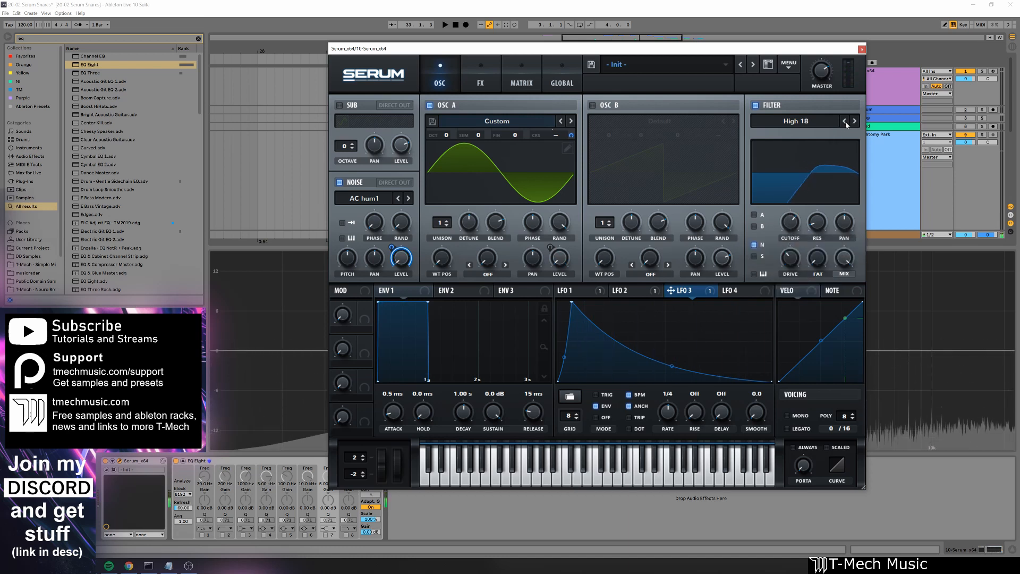
click(844, 122)
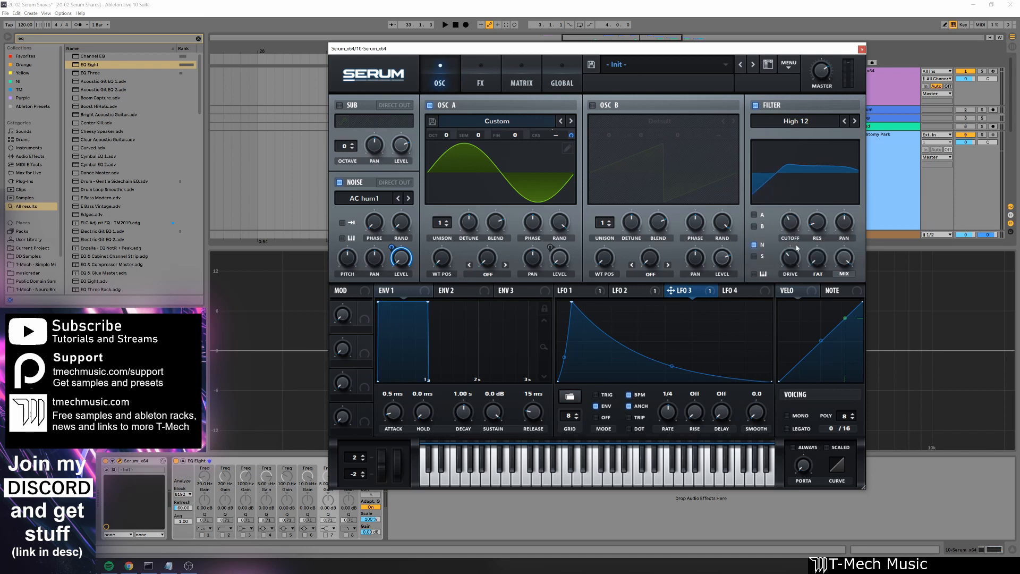
mouse_move(792, 228)
mouse_down()
mouse_move(793, 215)
mouse_move(793, 233)
mouse_up()
drag(793, 225, 796, 224)
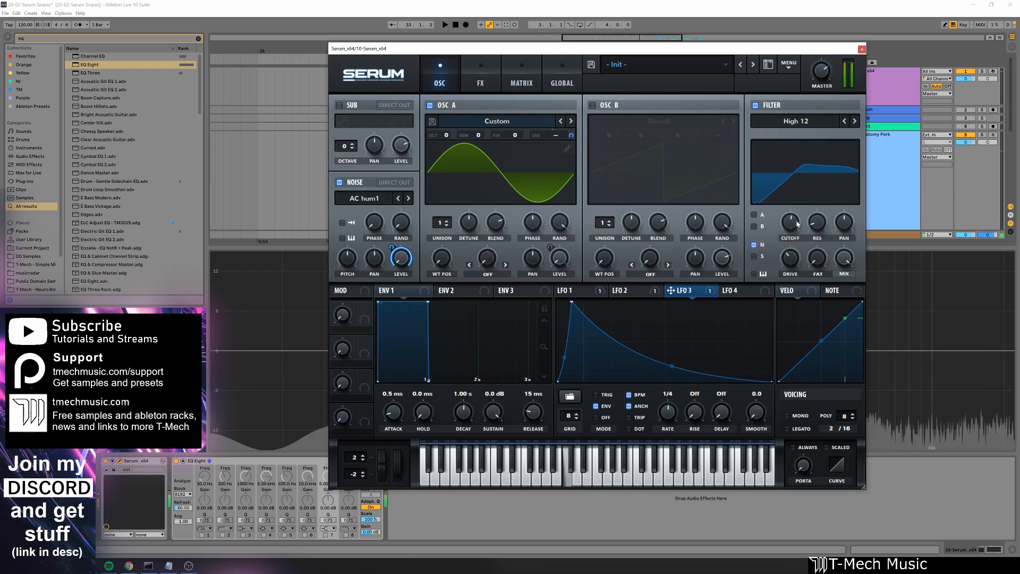
Enable the Tube distortion effect, set its drive to about 33% and test it with notes.
click(480, 85)
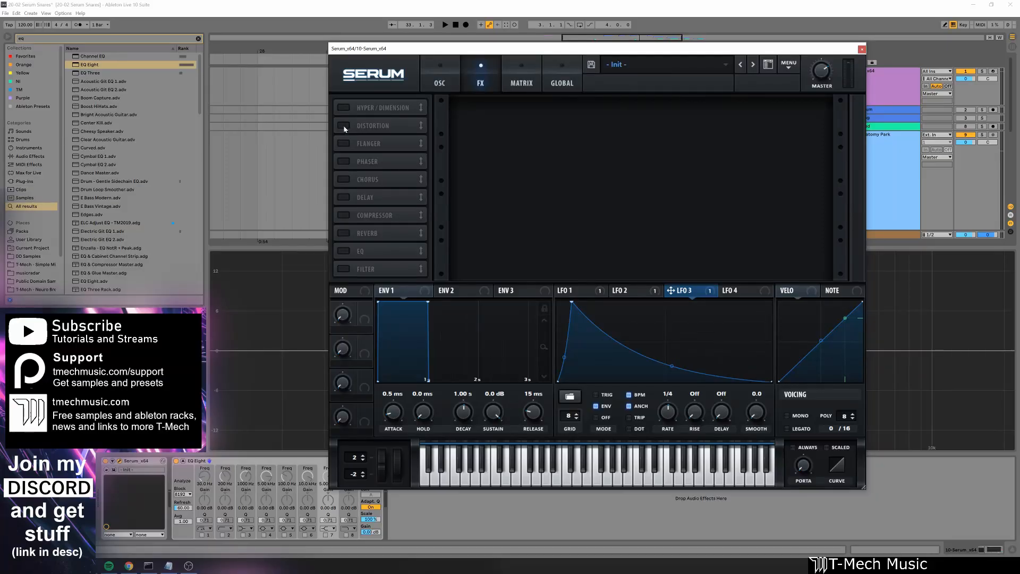
click(343, 126)
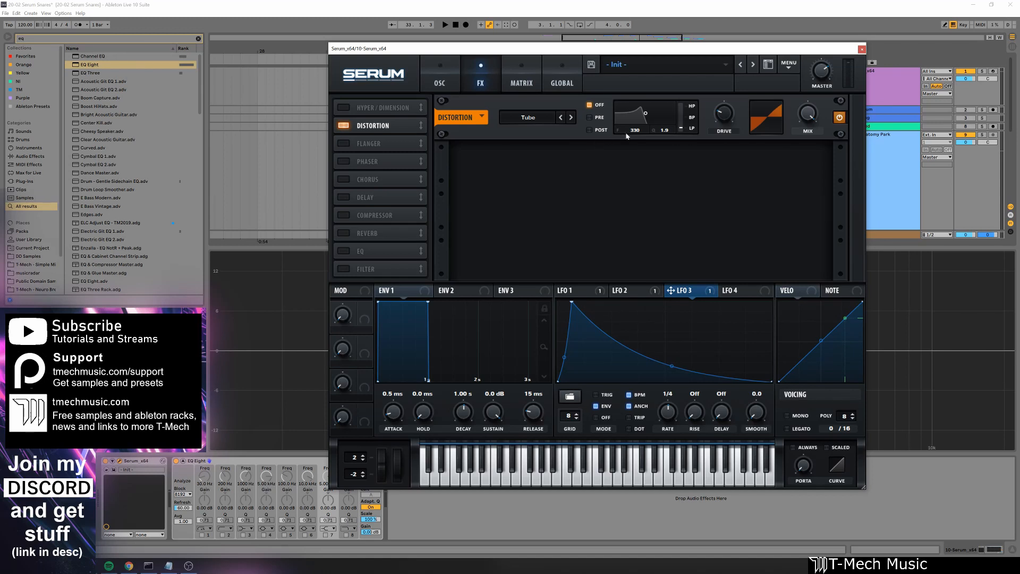
key(a)
key(a)
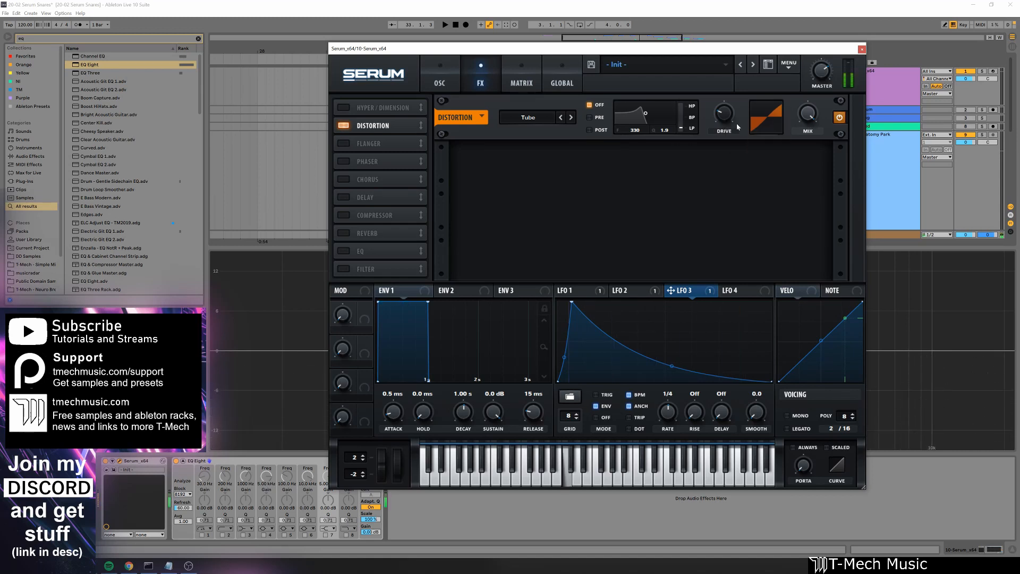
key(a)
mouse_move(726, 119)
mouse_down()
mouse_move(726, 110)
mouse_move(726, 123)
mouse_up()
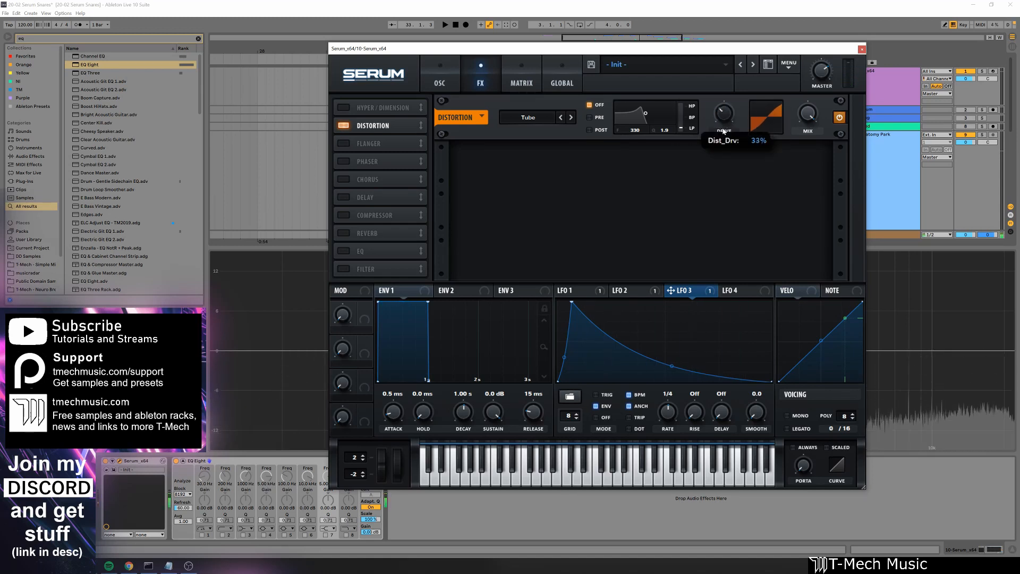
key(a)
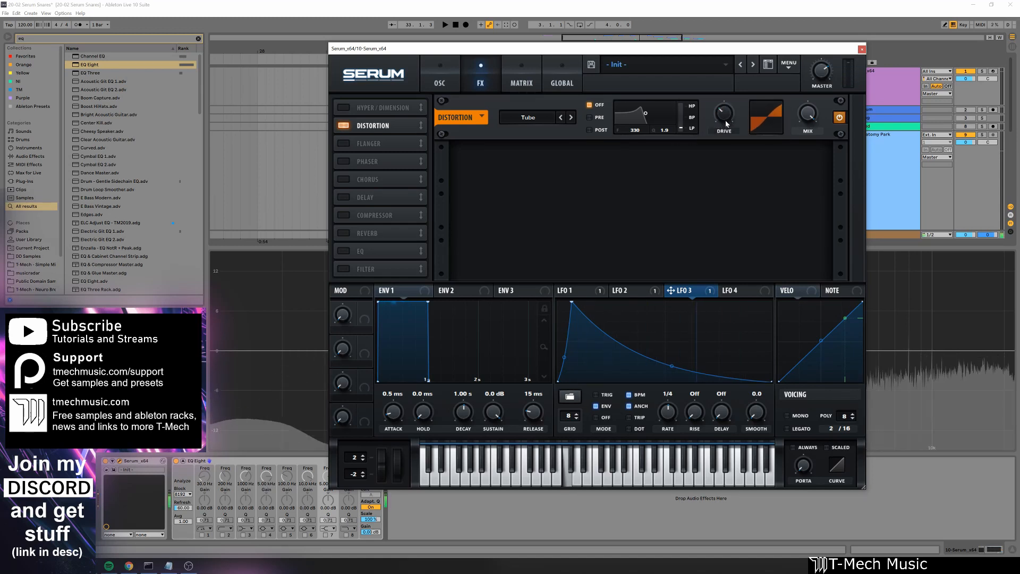
Enable the compressor after the distortion and set its gain to about 5.4 dB while playing test notes.
click(343, 216)
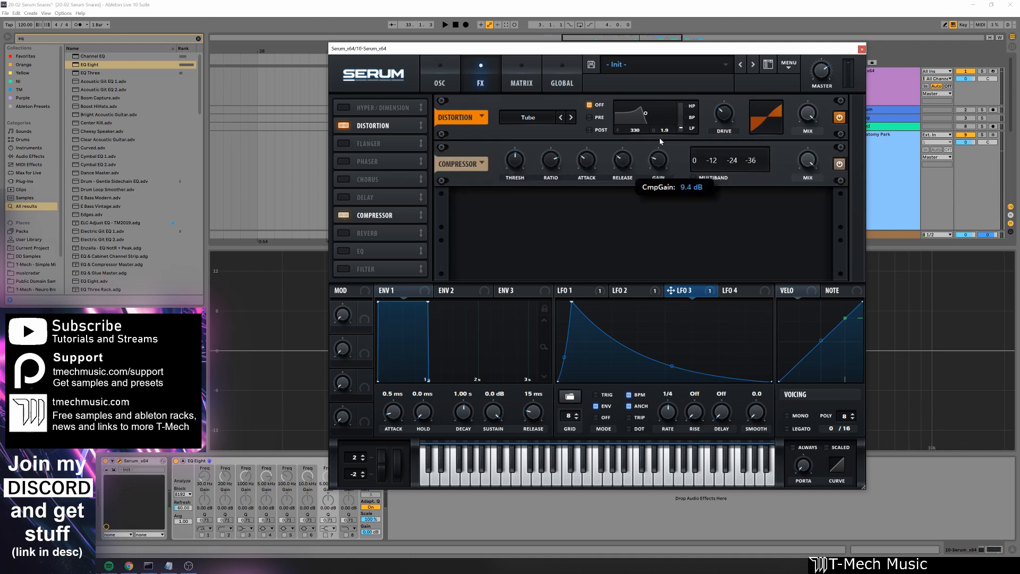
key(a)
right_click(661, 161)
key(a)
click(664, 161)
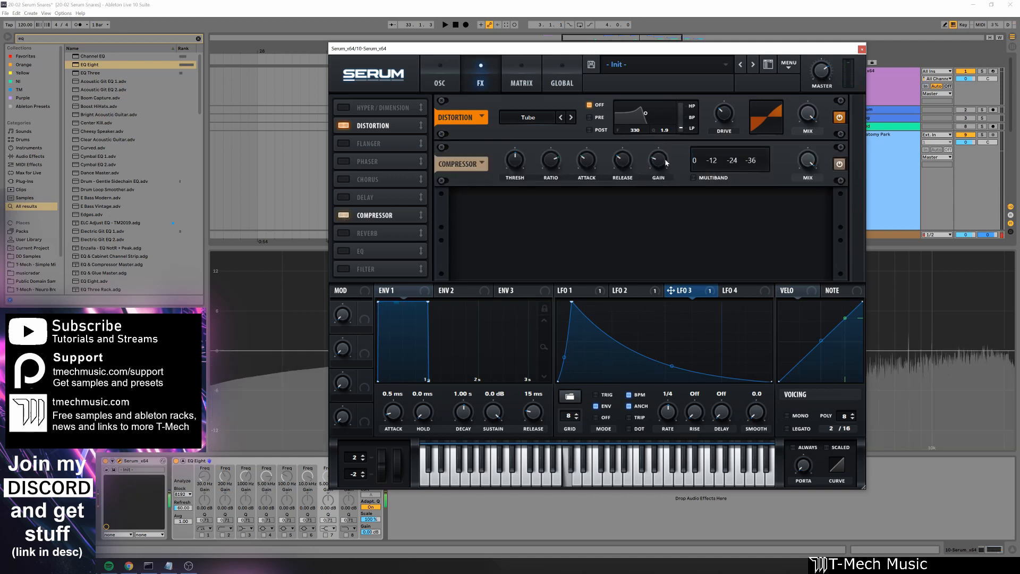
key(a)
key(a)
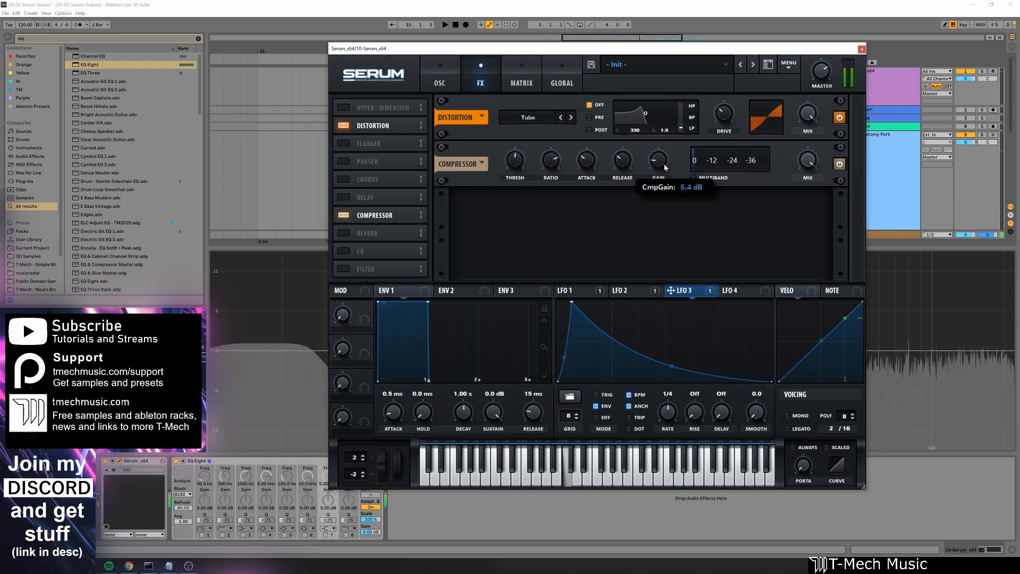
key(a)
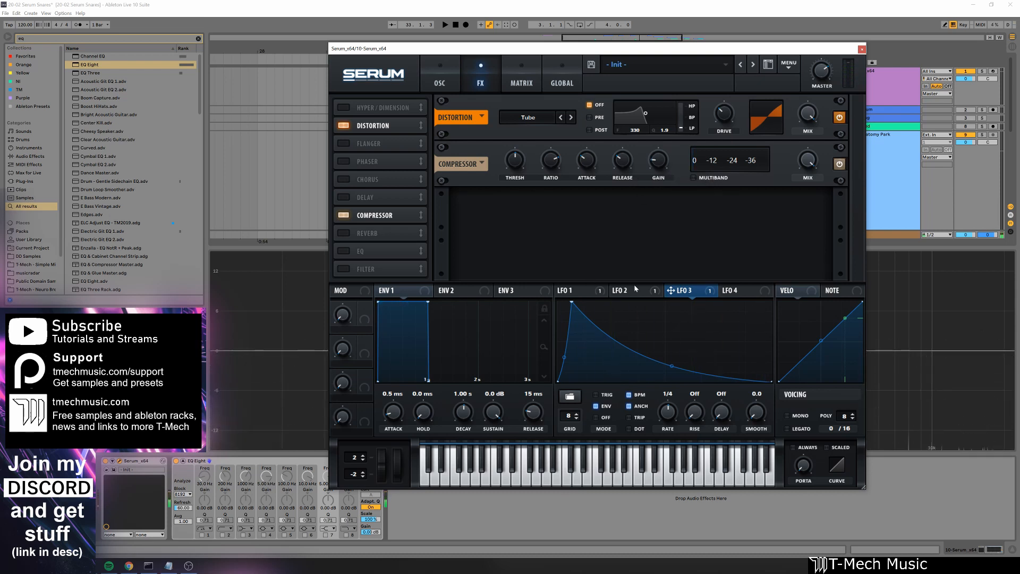
Readjust the distortion drive while playing test notes, and assign LFO 4 in envelope mode to it.
key(a)
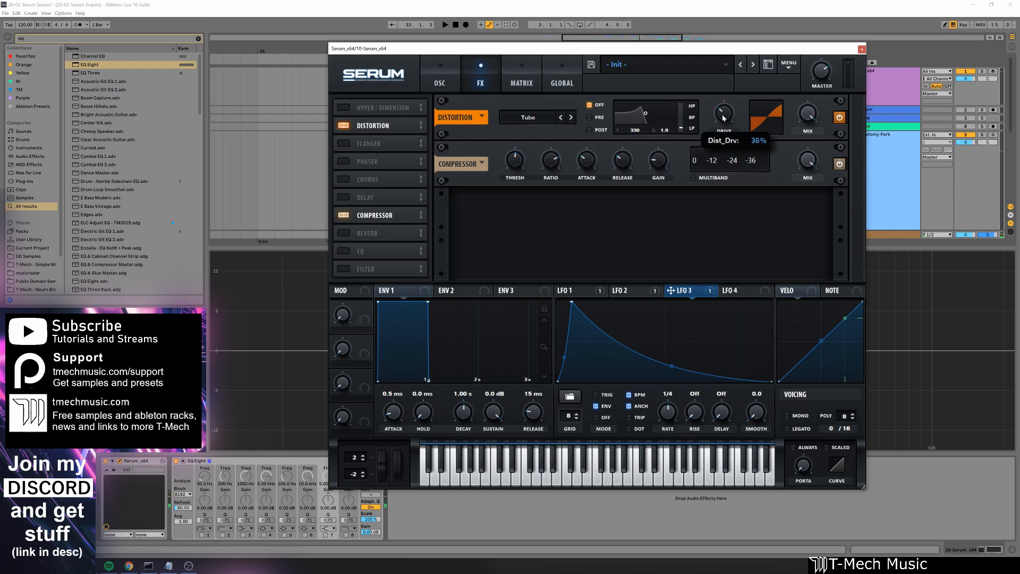
key(a)
drag(727, 92, 729, 126)
key(a)
key(a)
key(a)
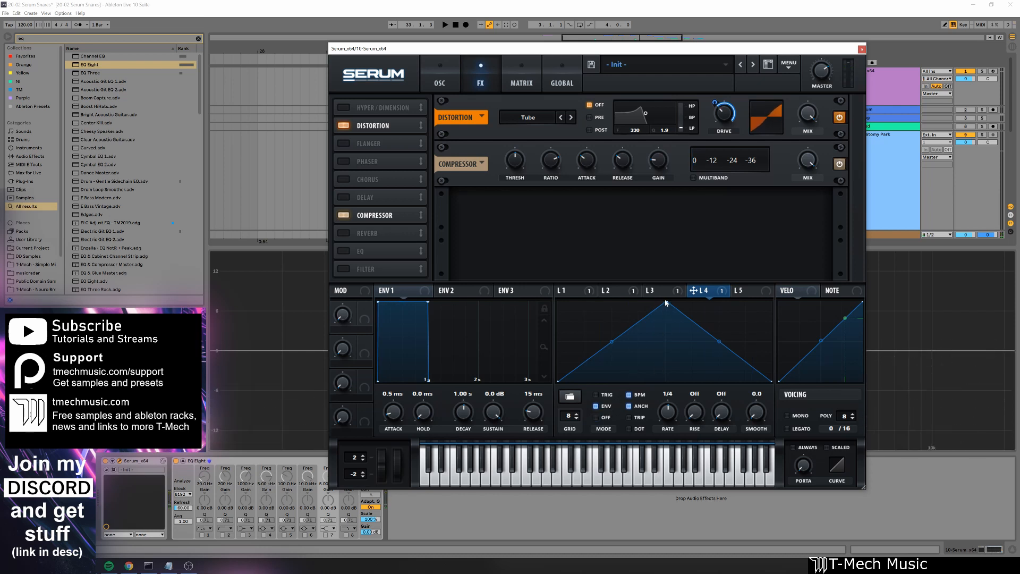
Shape LFO 4 into a short straight drop and lower the distortion drive to about 21%.
drag(667, 303, 520, 268)
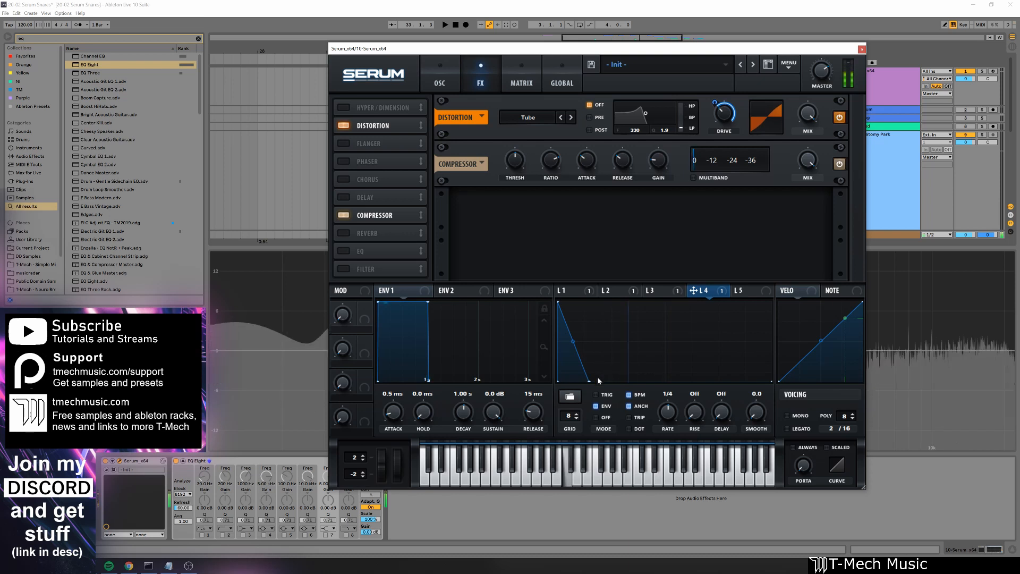
mouse_move(588, 380)
mouse_down()
mouse_move(578, 380)
mouse_move(595, 381)
mouse_up()
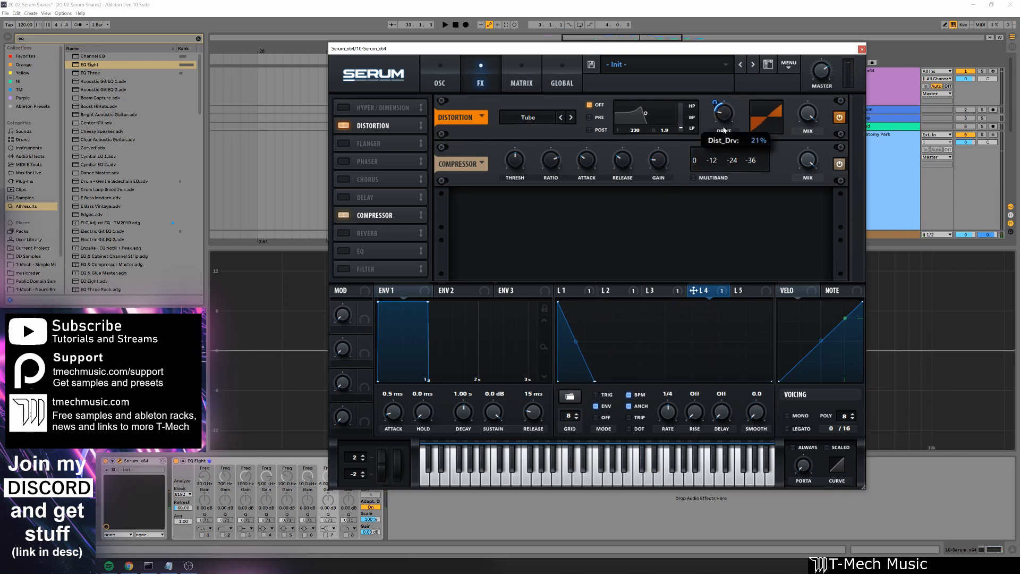
Set LFO 4's modulation of the distortion drive to 68 and play test notes with the distortion bypassed and re-enabled.
drag(715, 104, 714, 85)
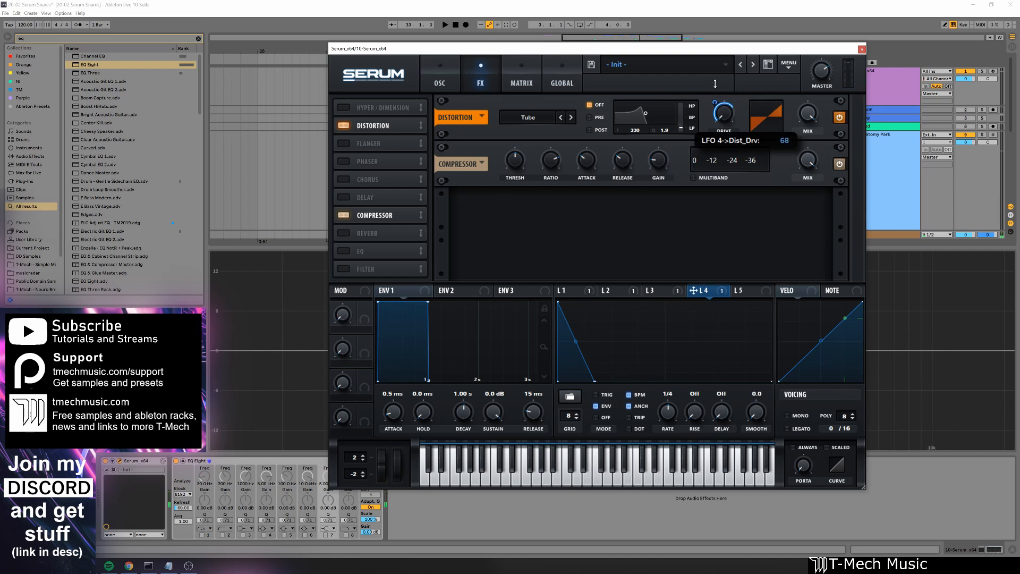
key(a)
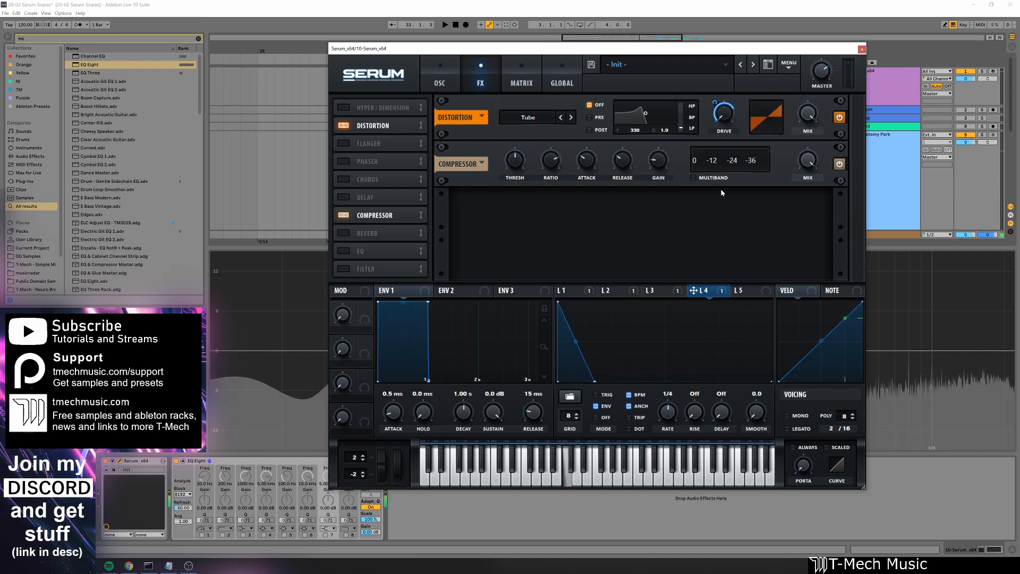
key(a)
click(839, 117)
key(a)
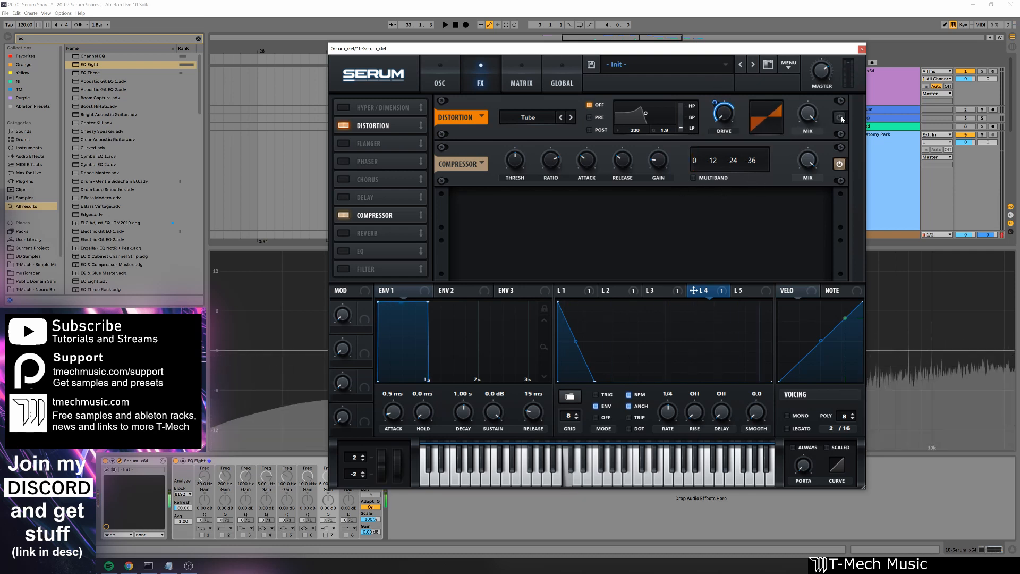
click(839, 118)
key(a)
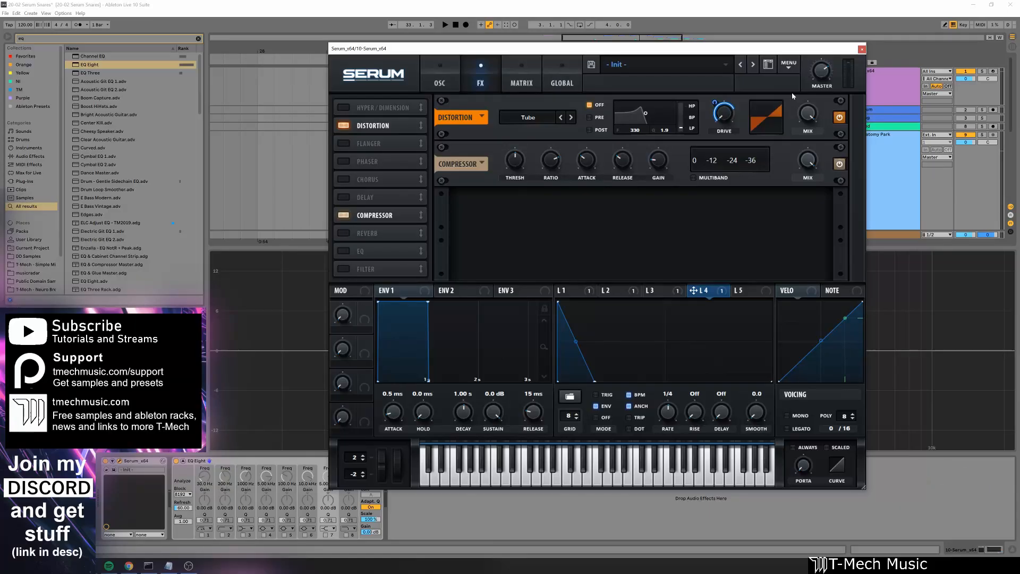
Close the Serum window and add an audio track below the Serum track, armed with Resampling as its input.
click(862, 48)
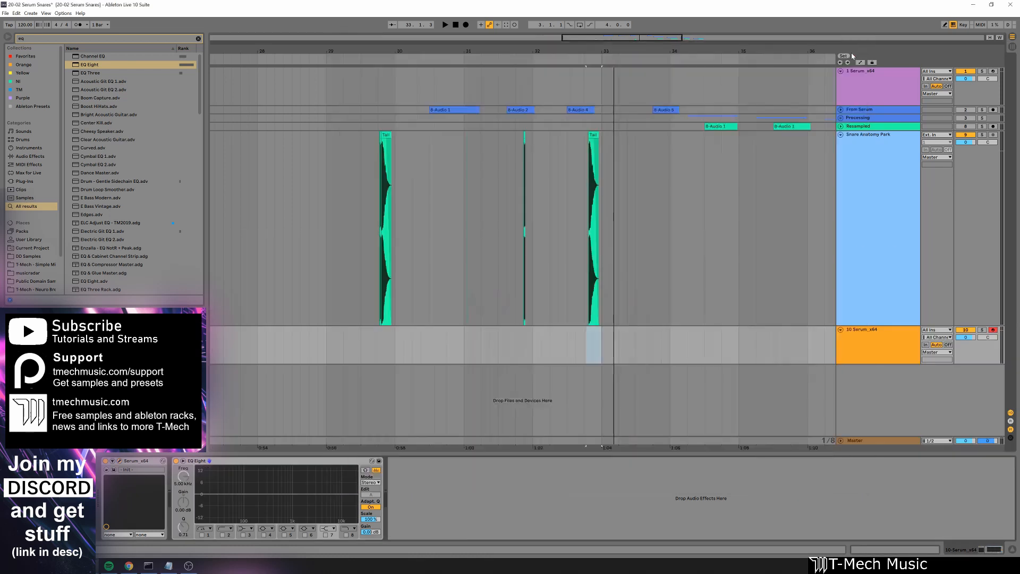
drag(632, 52, 482, 24)
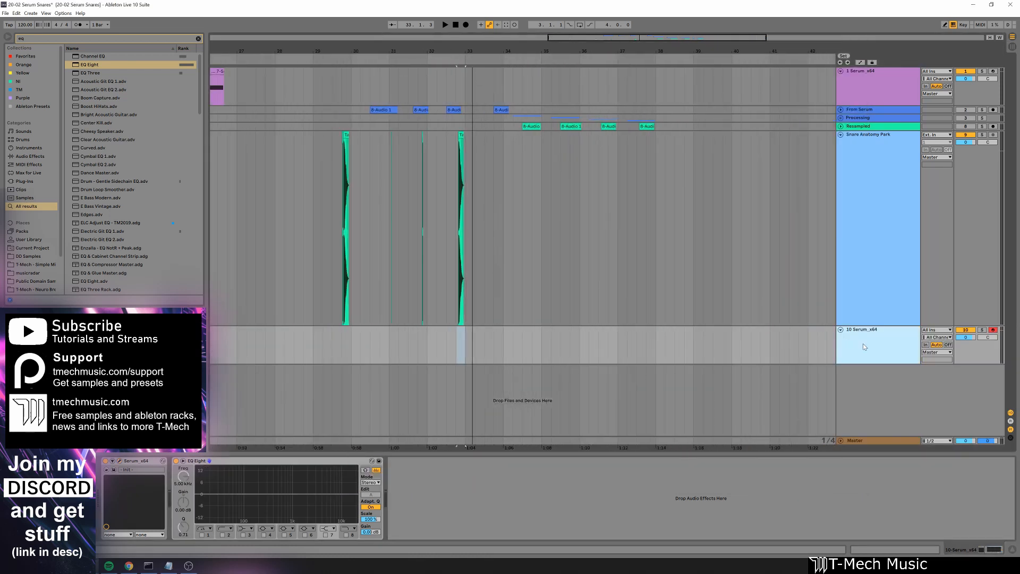
key(ctrl+t)
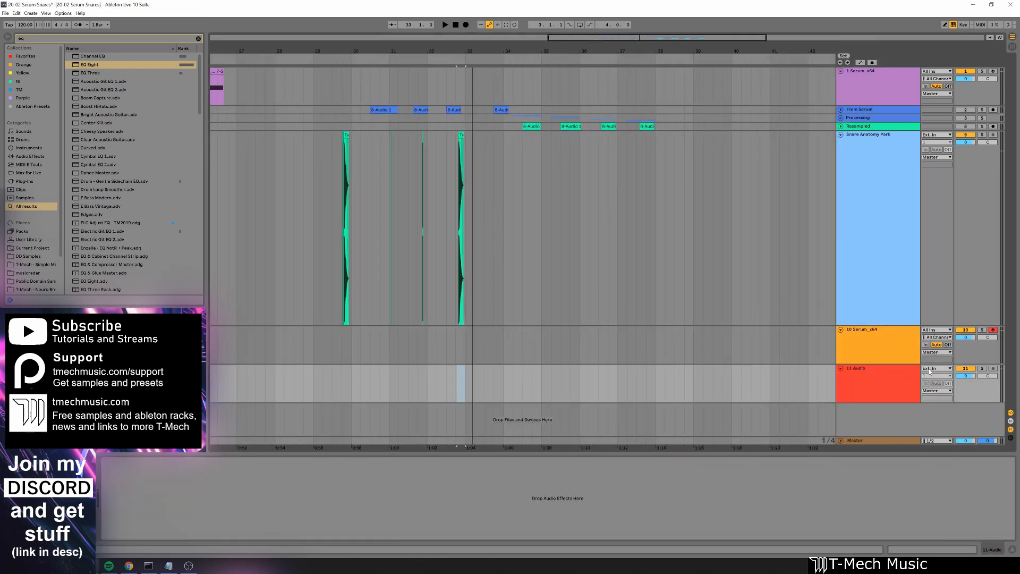
click(934, 369)
click(937, 385)
Record four separate snare takes between about bars 34 and 39 on the Serum and resampling tracks.
click(523, 341)
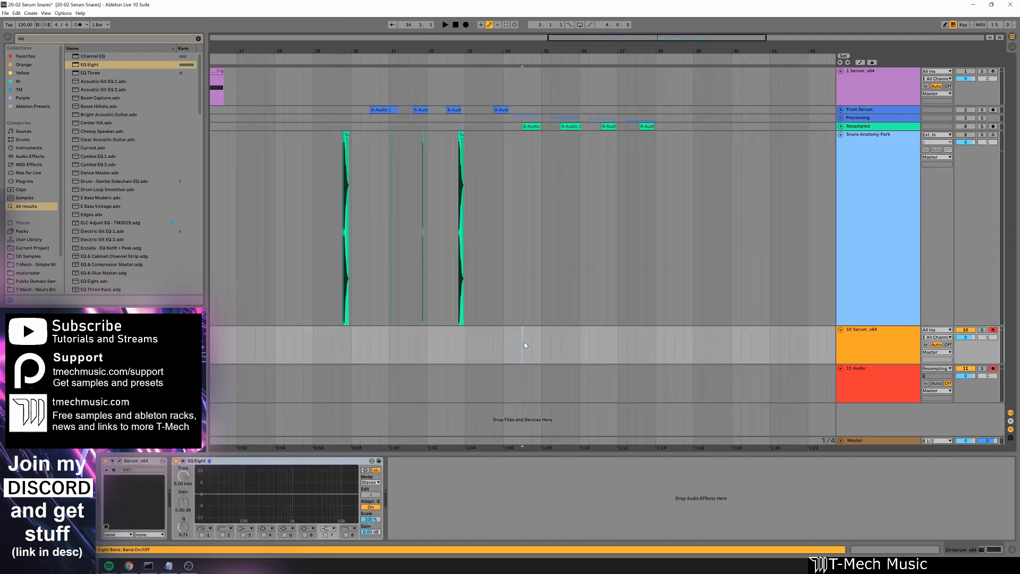
key(F9)
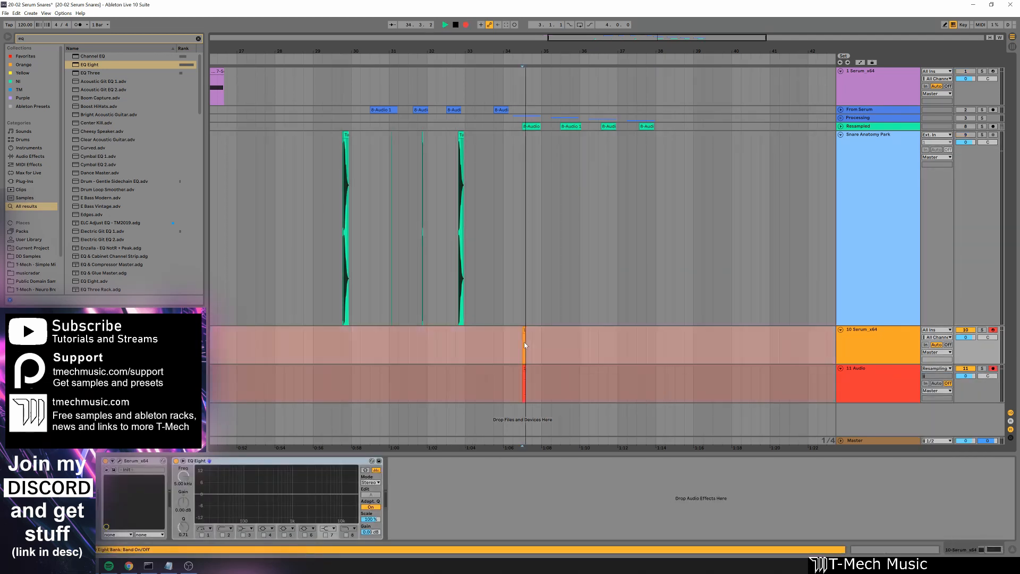
key(space)
click(120, 461)
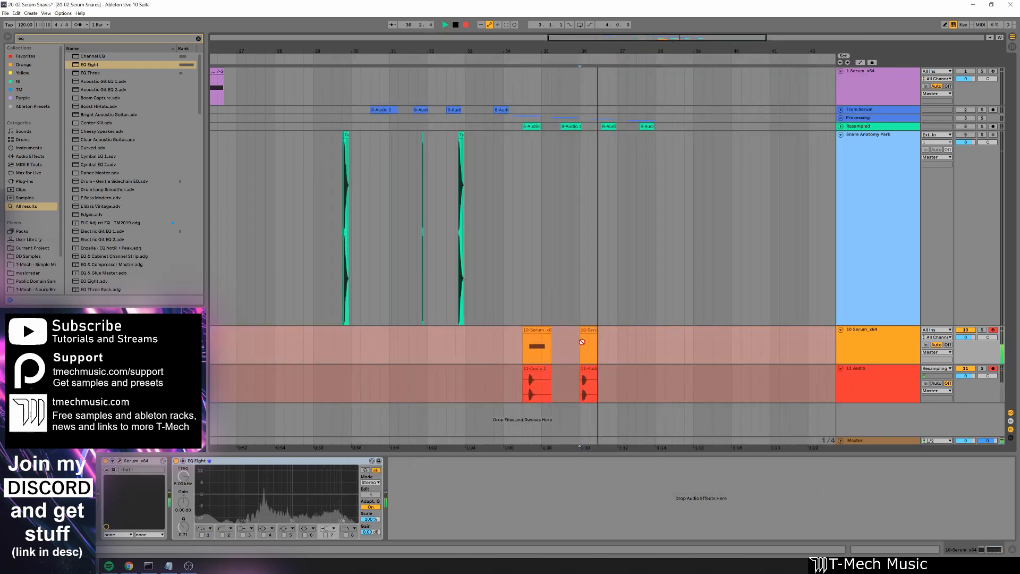
key(space)
click(634, 353)
key(F9)
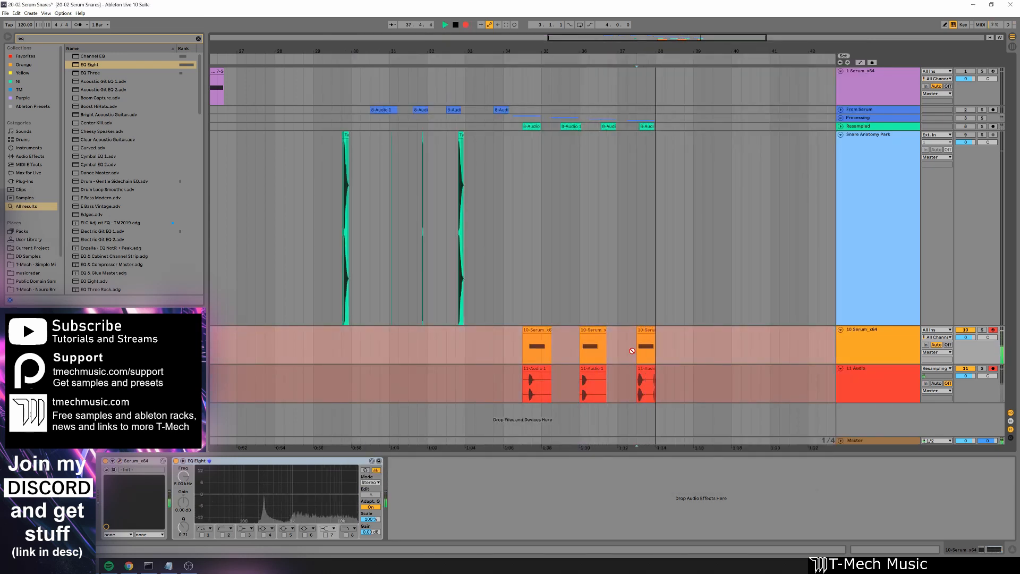
key(space)
click(684, 345)
key(F9)
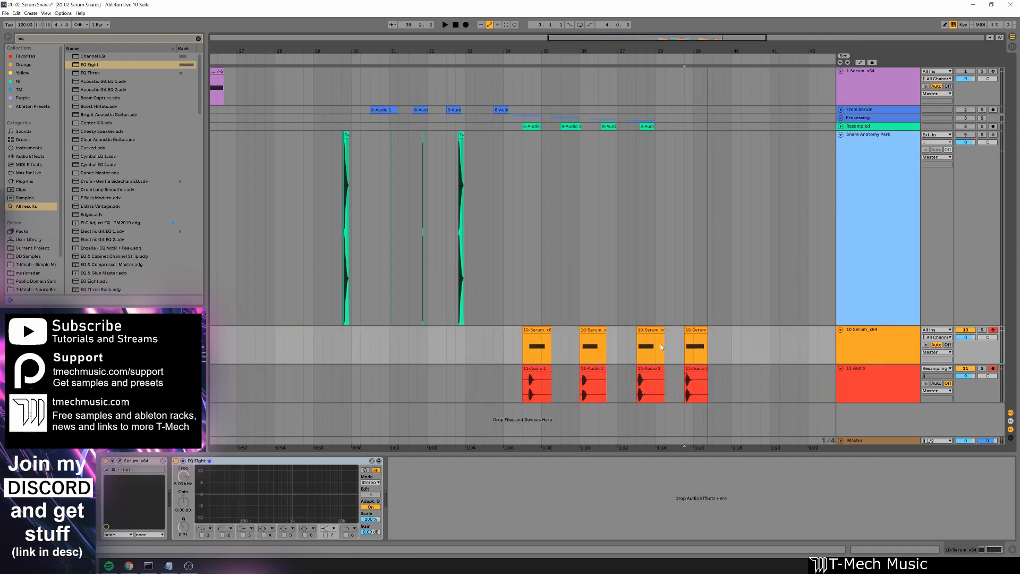
Play back each of the four resampled snare clips in turn to compare them.
click(539, 380)
key(space)
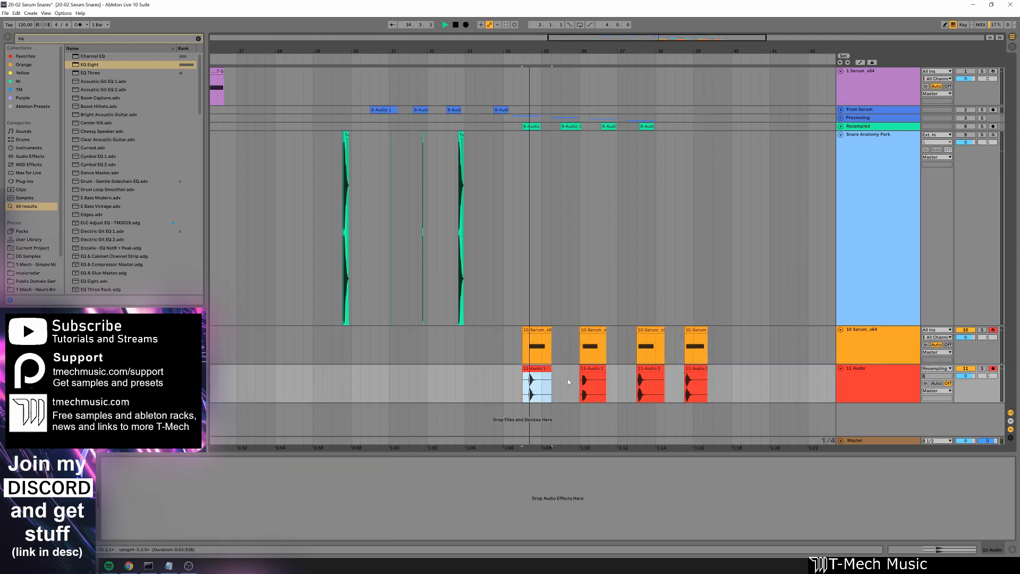
click(596, 369)
key(space)
key(space)
click(657, 368)
key(space)
key(space)
click(700, 368)
key(space)
key(space)
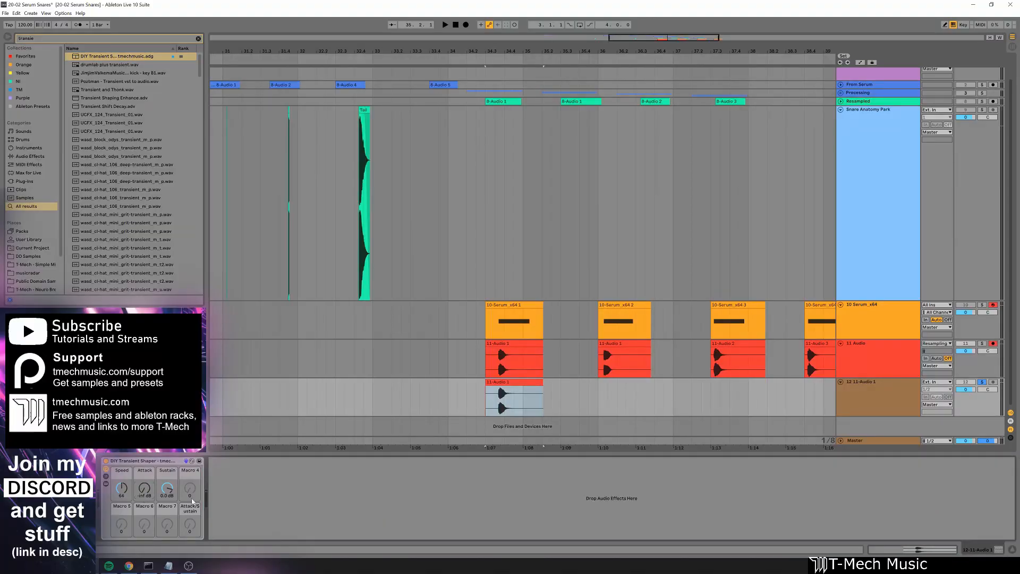
Group the DIY Transient Shaper into an audio effect rack and name its chain Tail.
key(space)
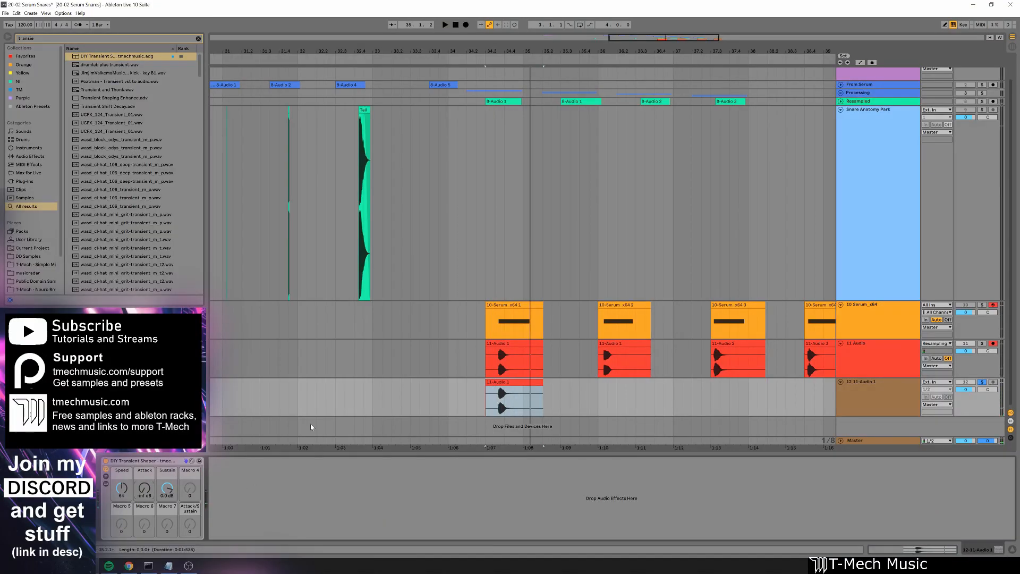
click(158, 461)
key(ctrl+g)
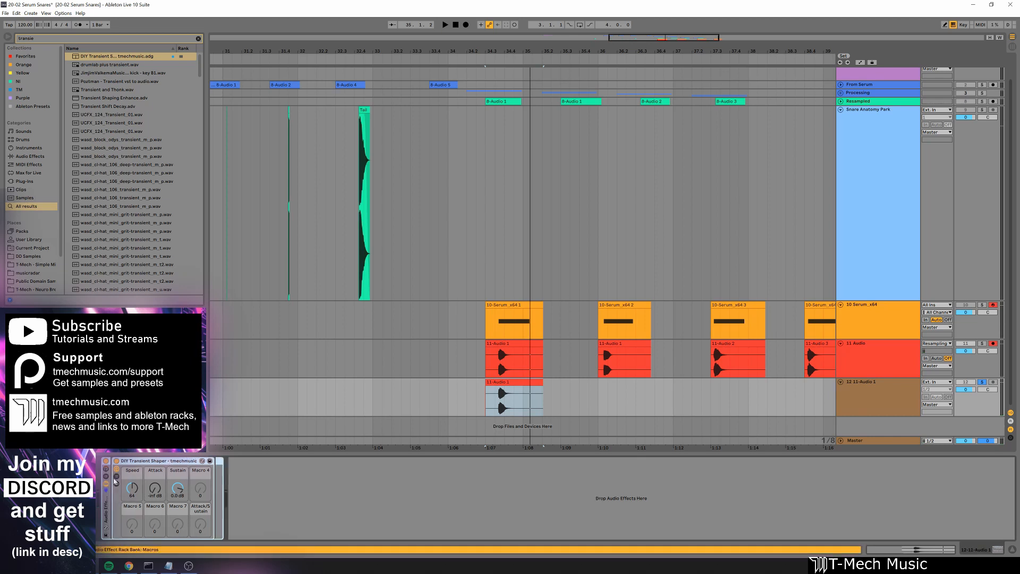
click(107, 479)
click(130, 486)
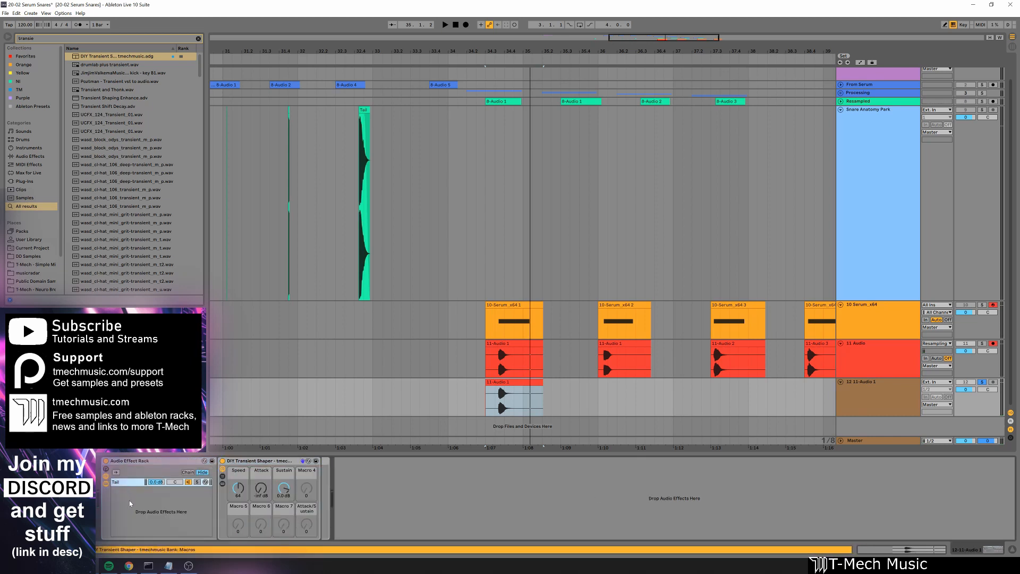
Duplicate the Tail chain as Transient, with the shaper's attack at 0.0 dB and sustain at -inf dB.
key(ctrl+d)
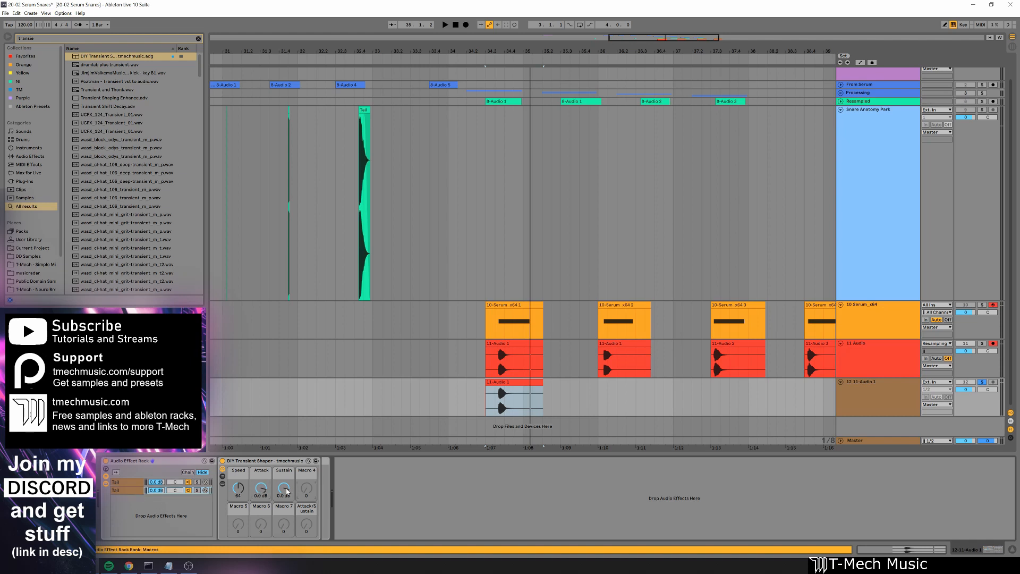
click(126, 491)
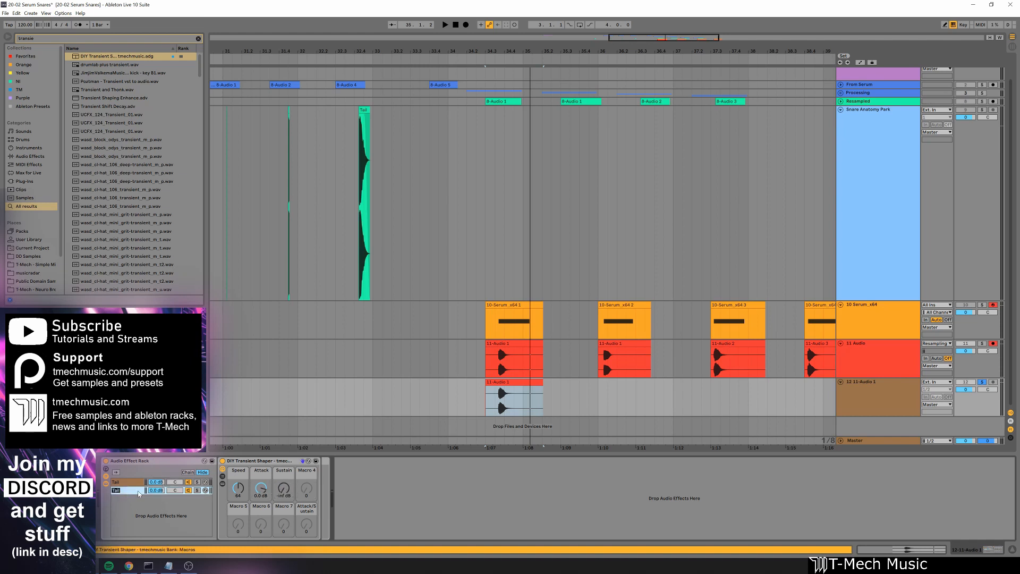
text(Transient)
key(Return)
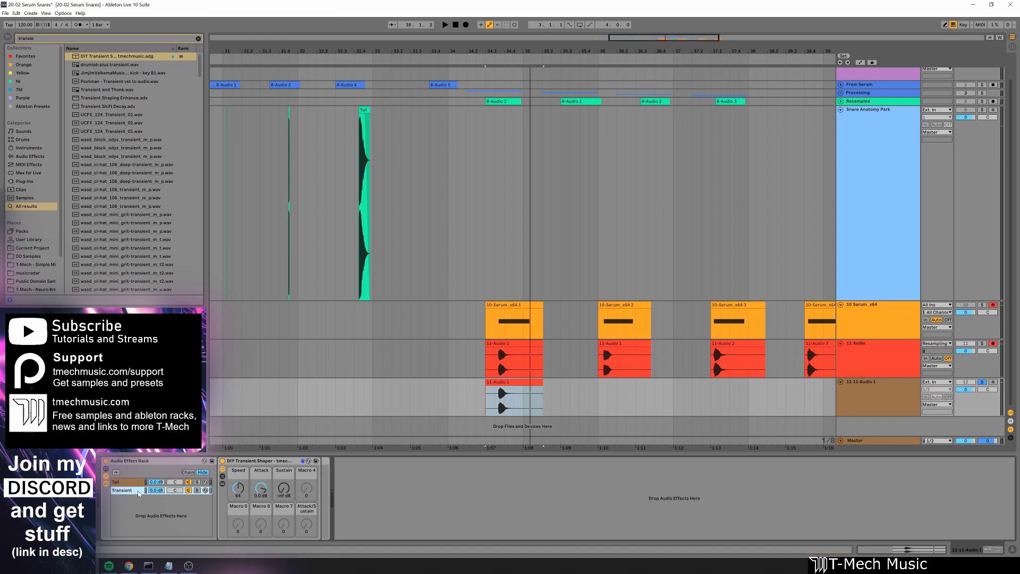
Audition the Transient chain and the Tail chain in solo, one after the other.
click(198, 491)
key(space)
key(space)
click(198, 482)
key(space)
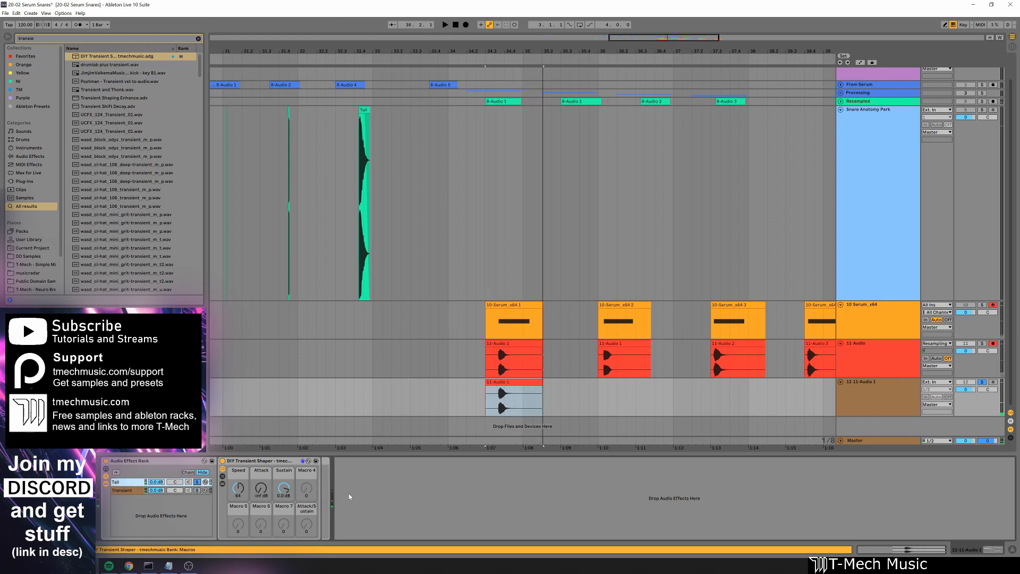
Add a Reverb to the Tail chain and switch its input filter from high cut to low cut at about 1.24 kHz.
key(ctrl+f)
text(rev)
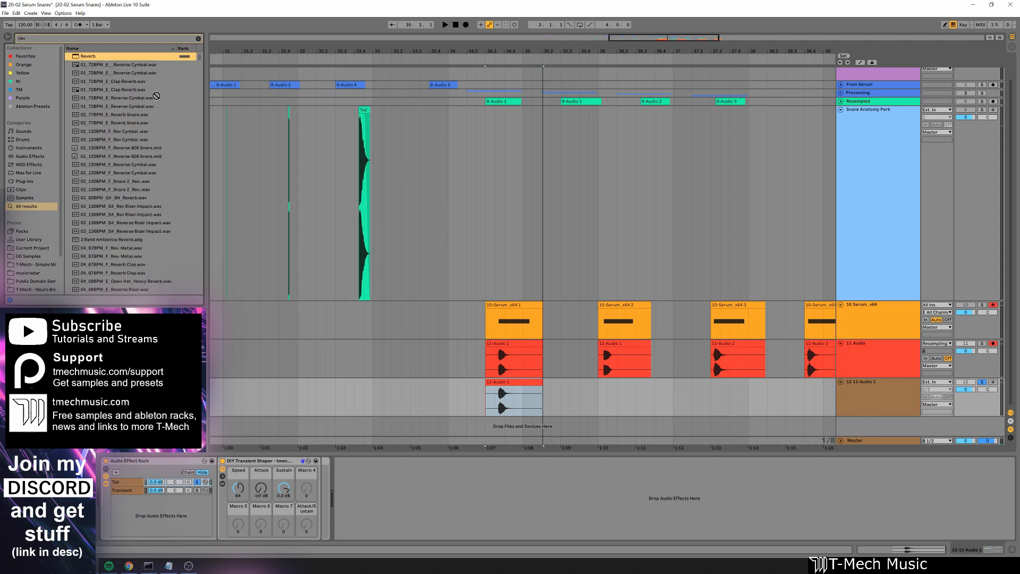
key(Return)
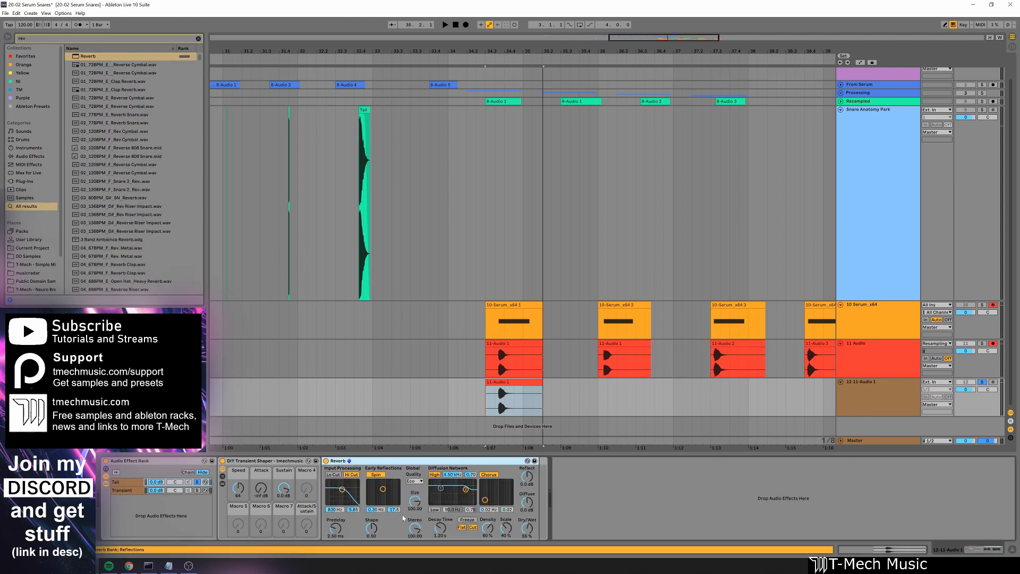
click(350, 475)
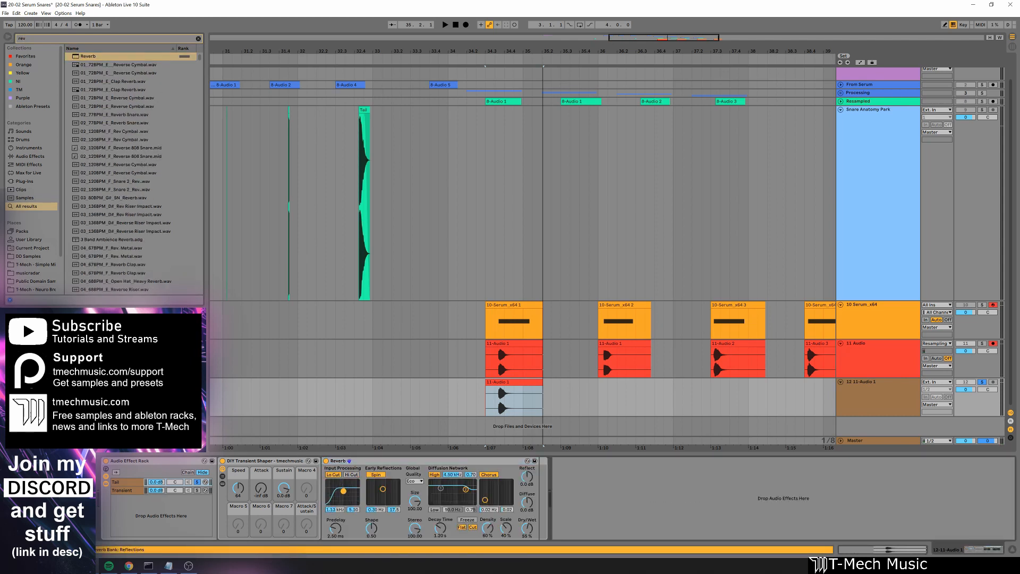
drag(343, 491, 345, 494)
Add an Overdrive after the Reverb, narrow its band filter to a width of about 4.40 and test the tail.
key(ctrl+f)
text(over)
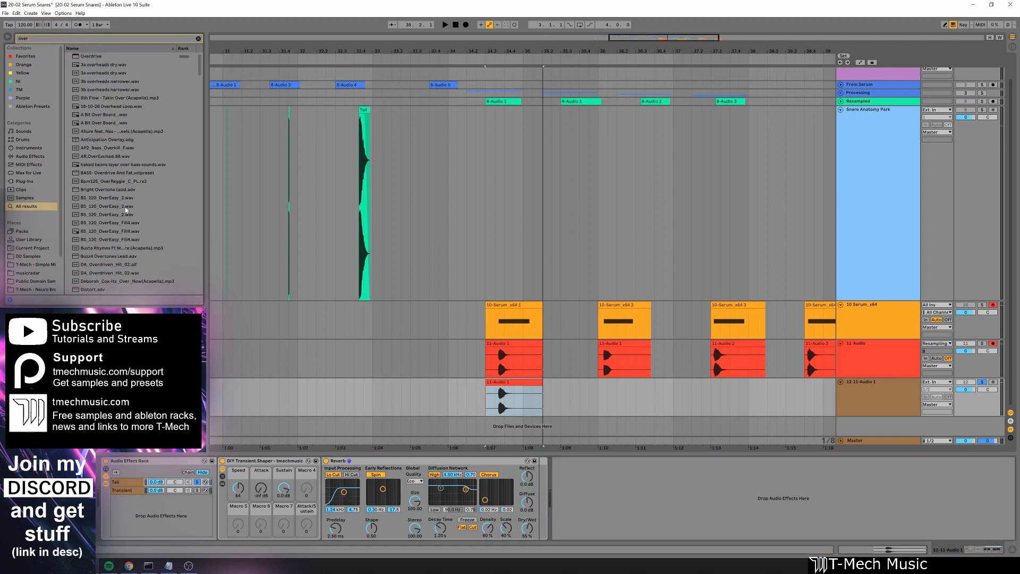
click(83, 57)
drag(509, 511, 512, 510)
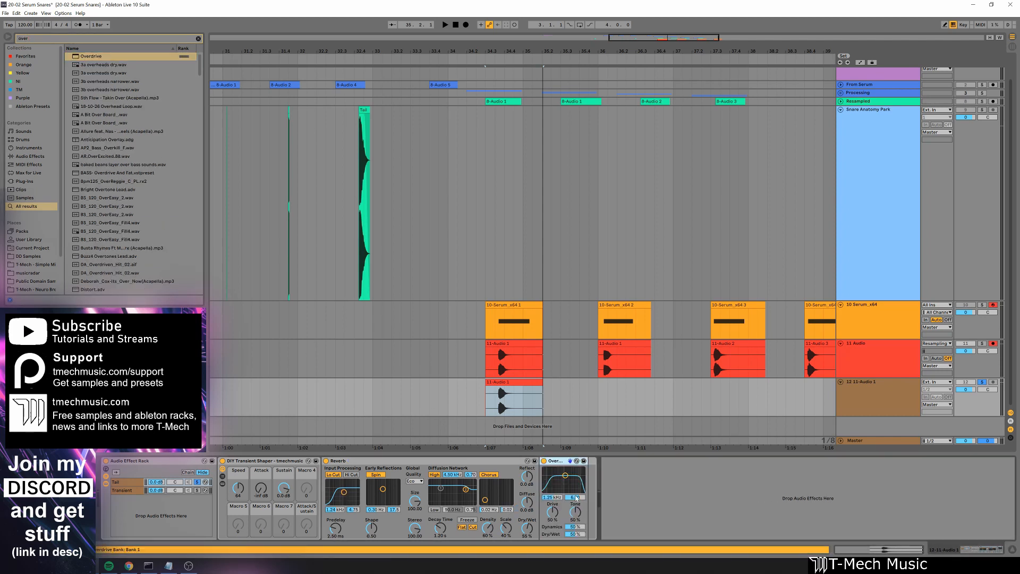
drag(566, 476, 568, 481)
key(space)
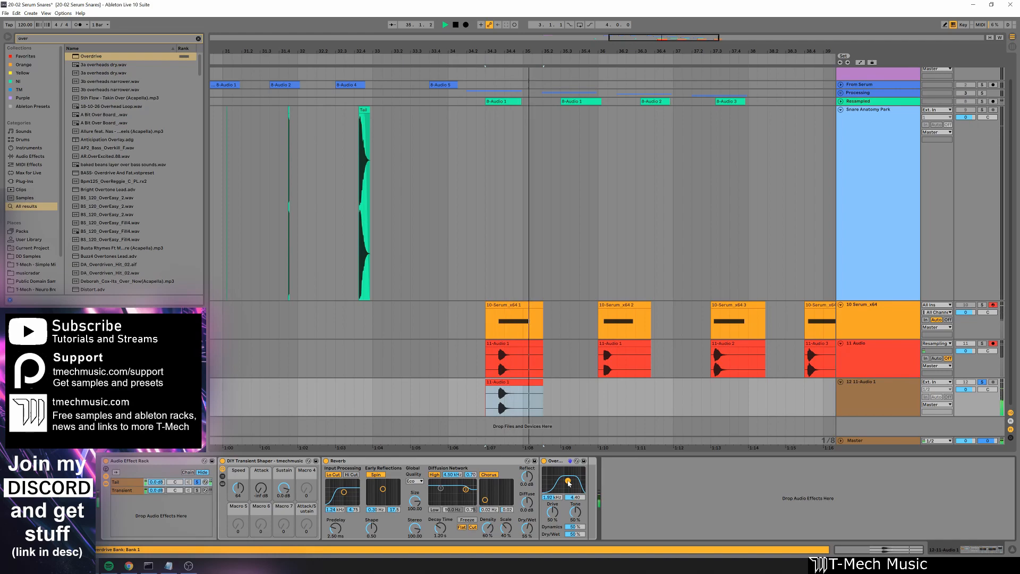
key(space)
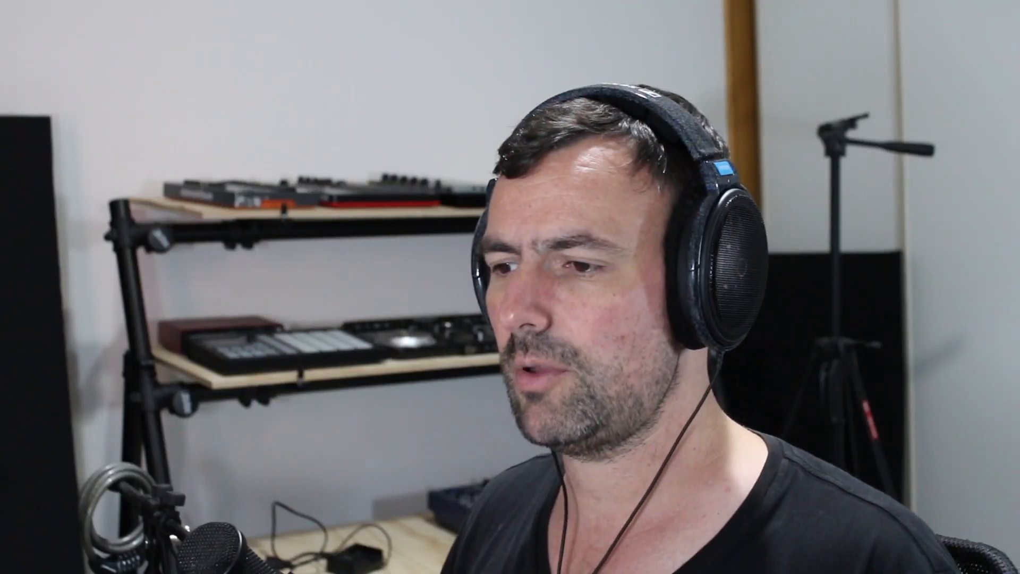
Unsolo the Tail chain and shorten its reverb decay time to about 495 ms while playing the combined snare.
click(197, 481)
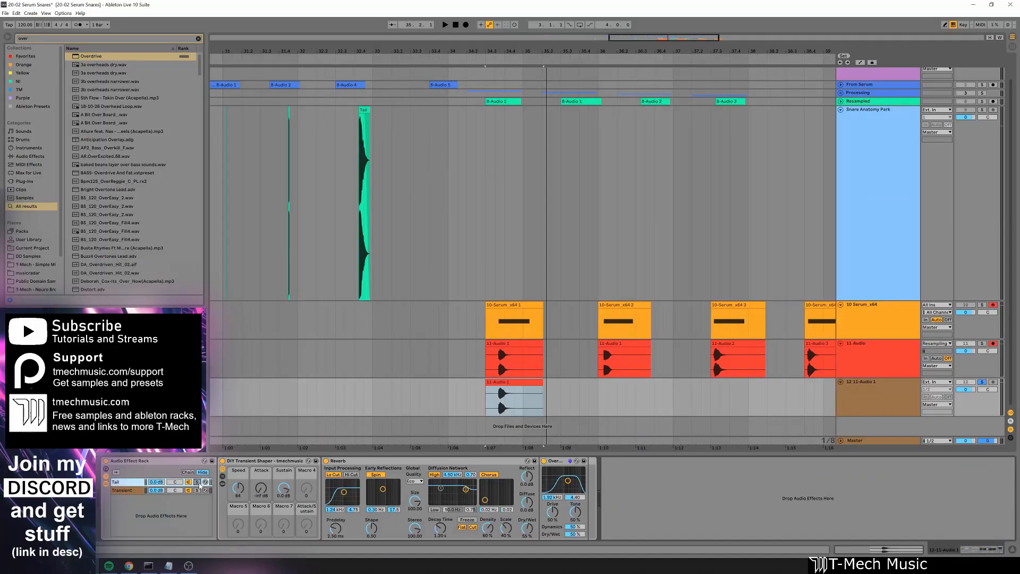
key(space)
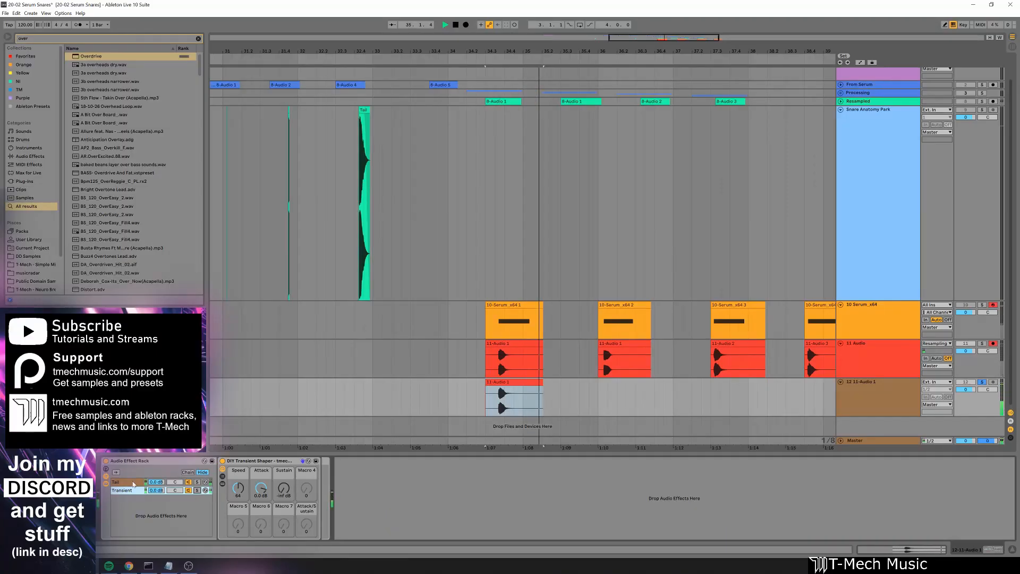
click(133, 482)
key(space)
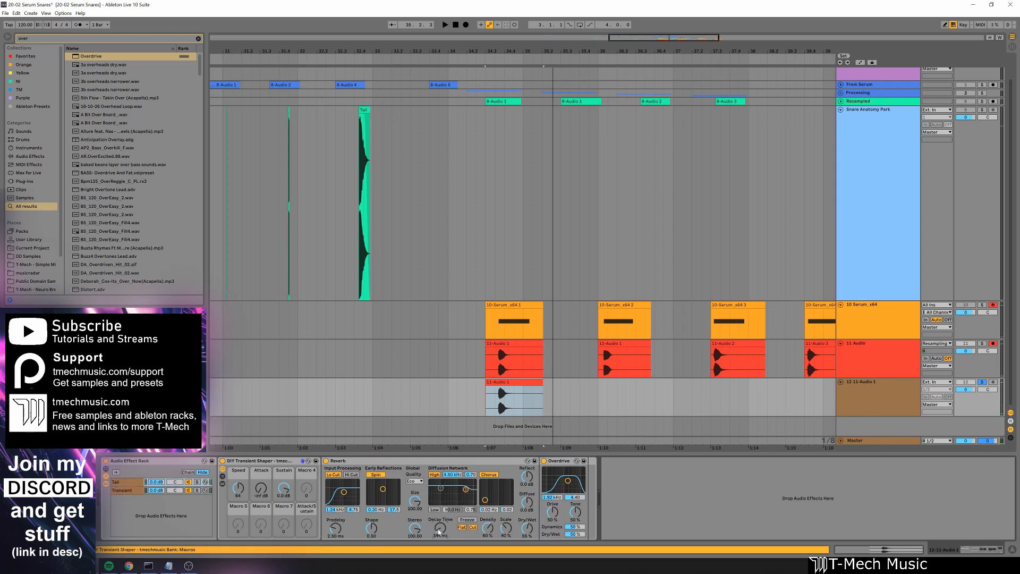
key(space)
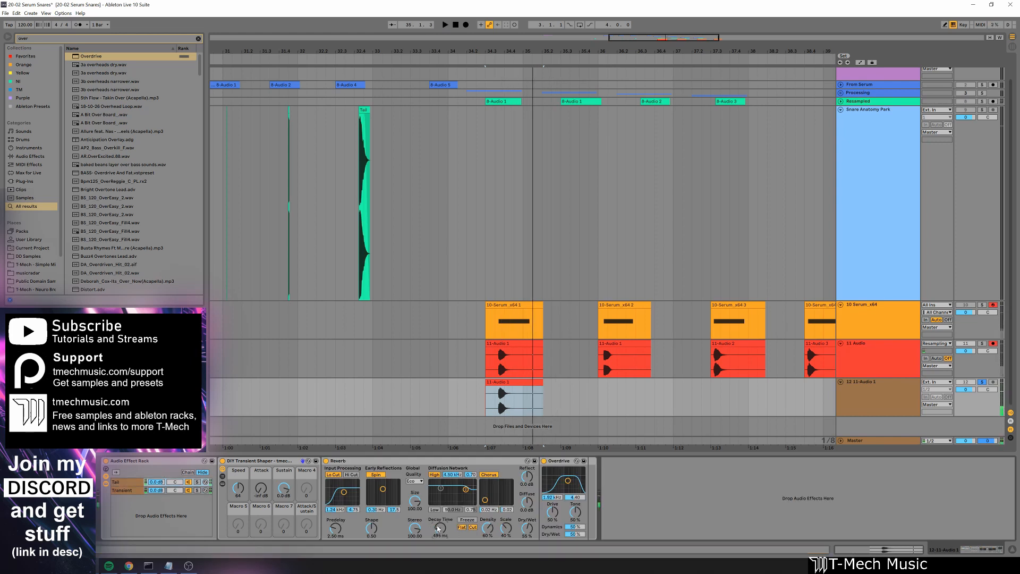
key(space)
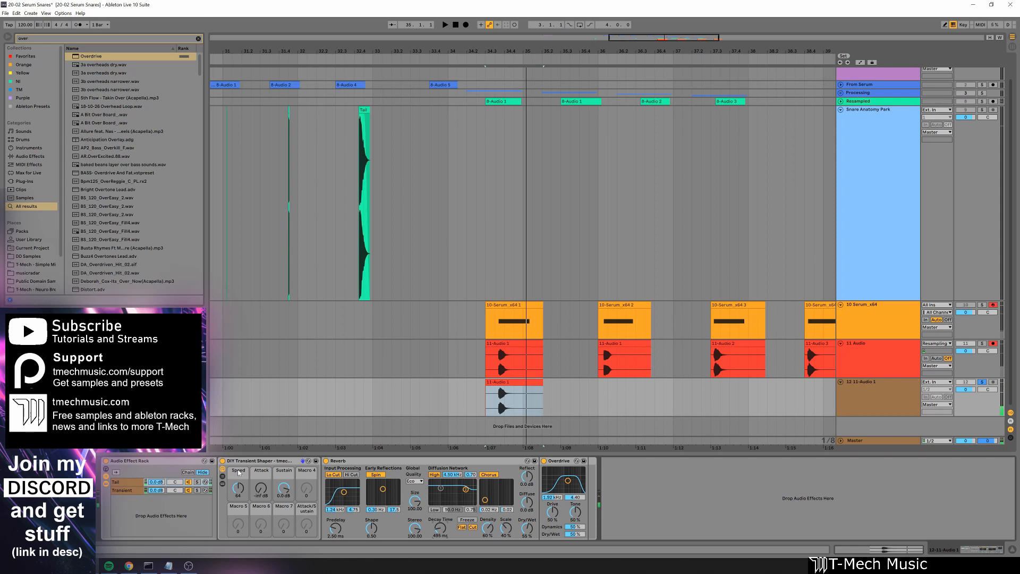
Search the browser for "cho" and play the snare with the whole audio effect rack bypassed.
key(ctrl+f)
text(cho)
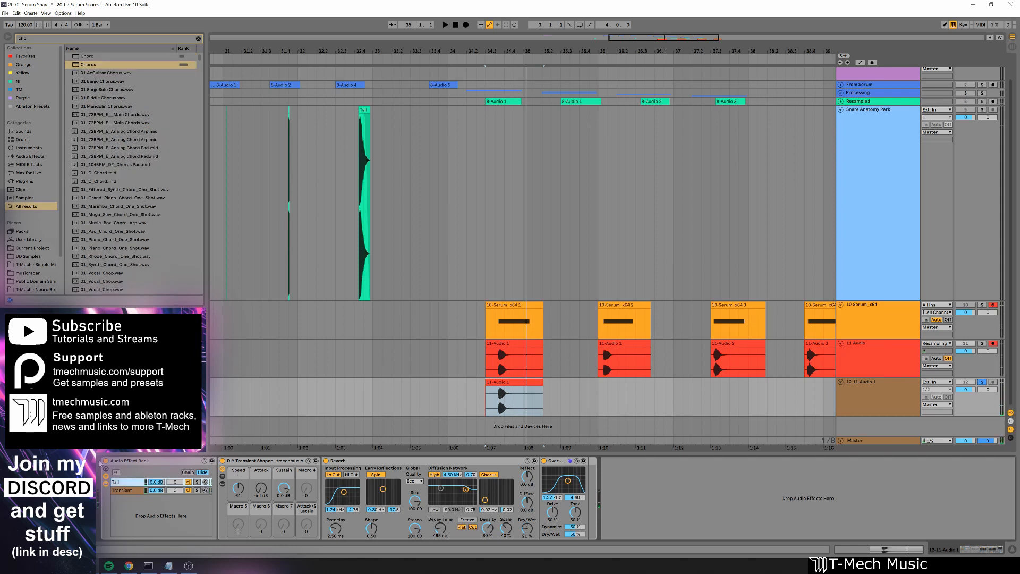
click(106, 460)
key(space)
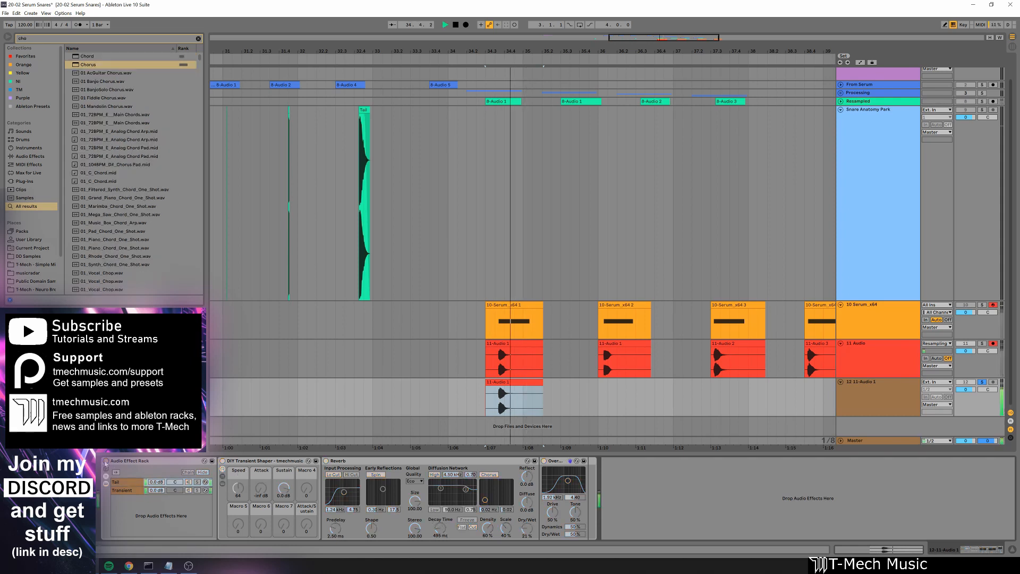
Load the Corpus preset Bright Snare into a new third chain of the rack and retune it while playing that chain soloed.
key(space)
key(space)
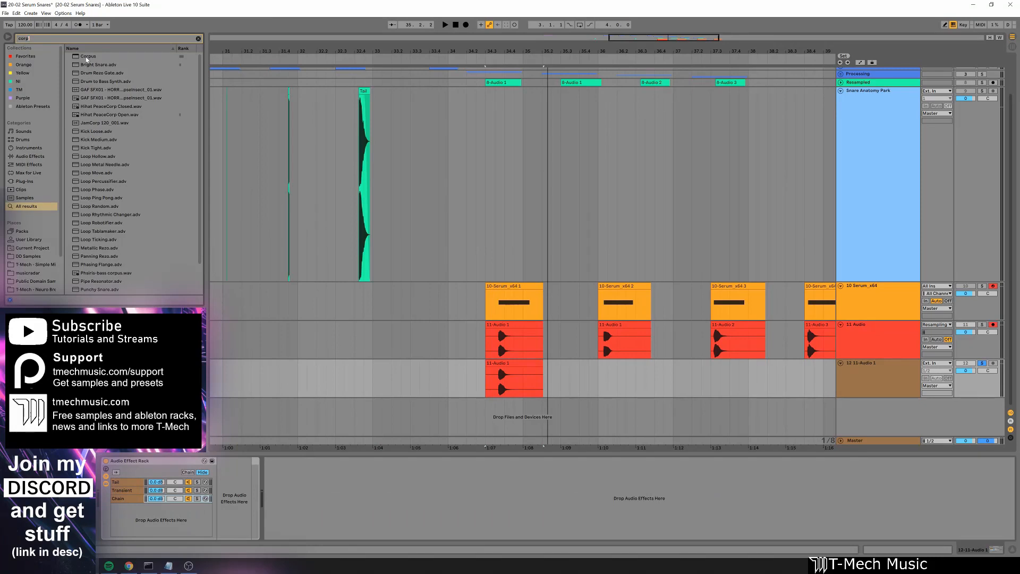
click(108, 66)
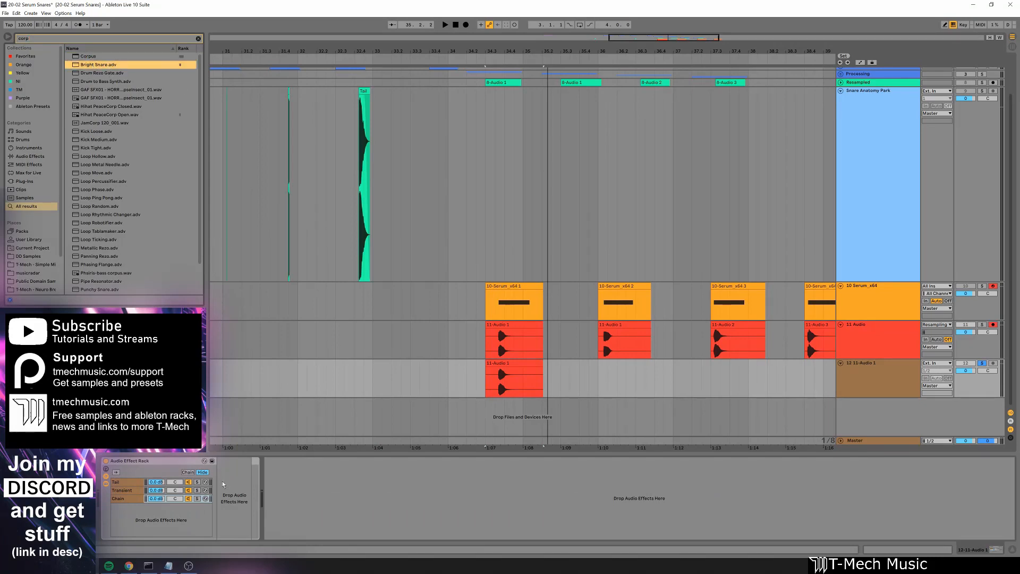
drag(223, 484, 234, 503)
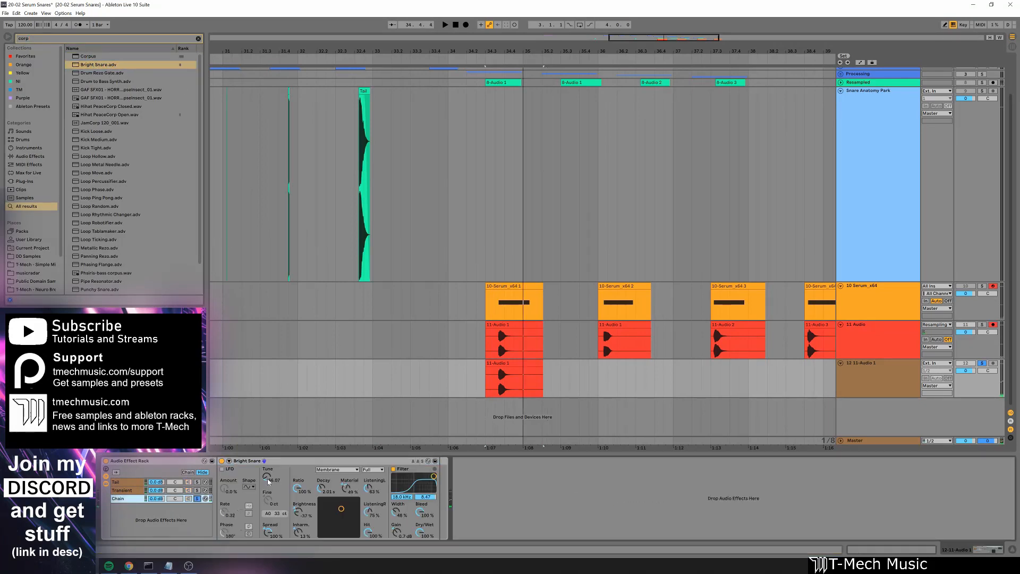
key(space)
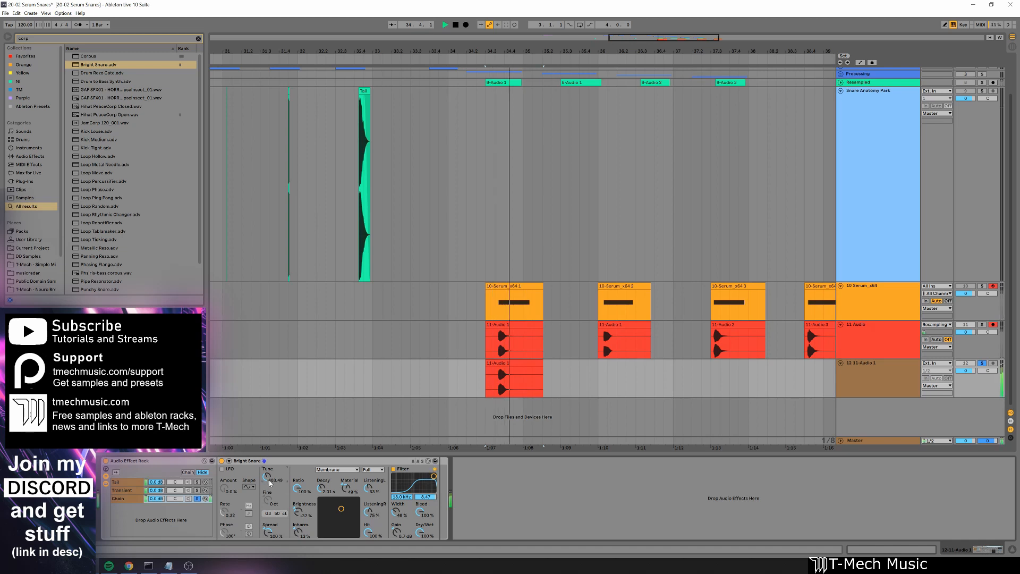
key(space)
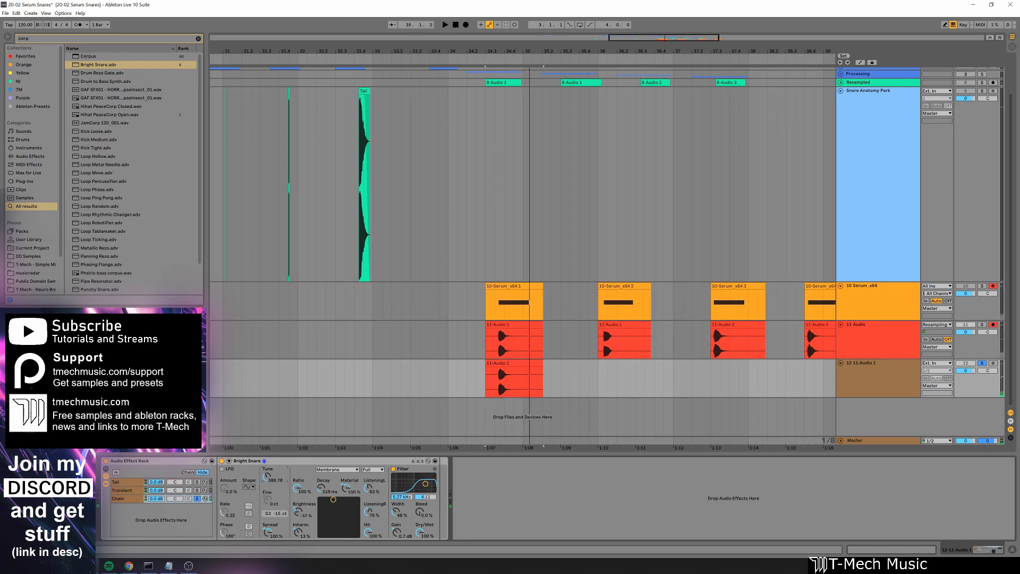
Insert the DIY Transient Shaper before Bright Snare, turn its Attack down to -inf dB and play the result.
key(ctrl+f)
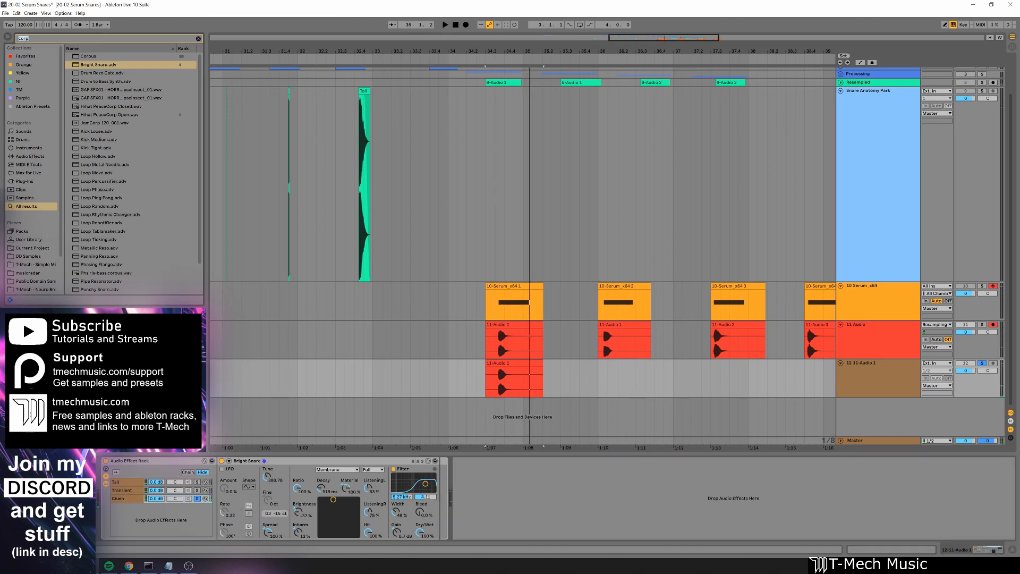
text(transient sh)
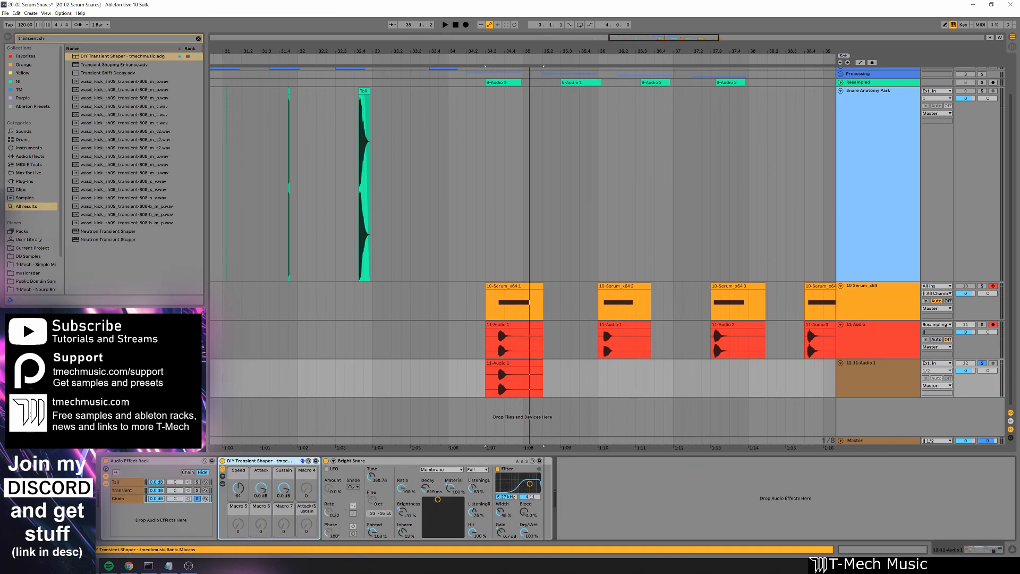
key(space)
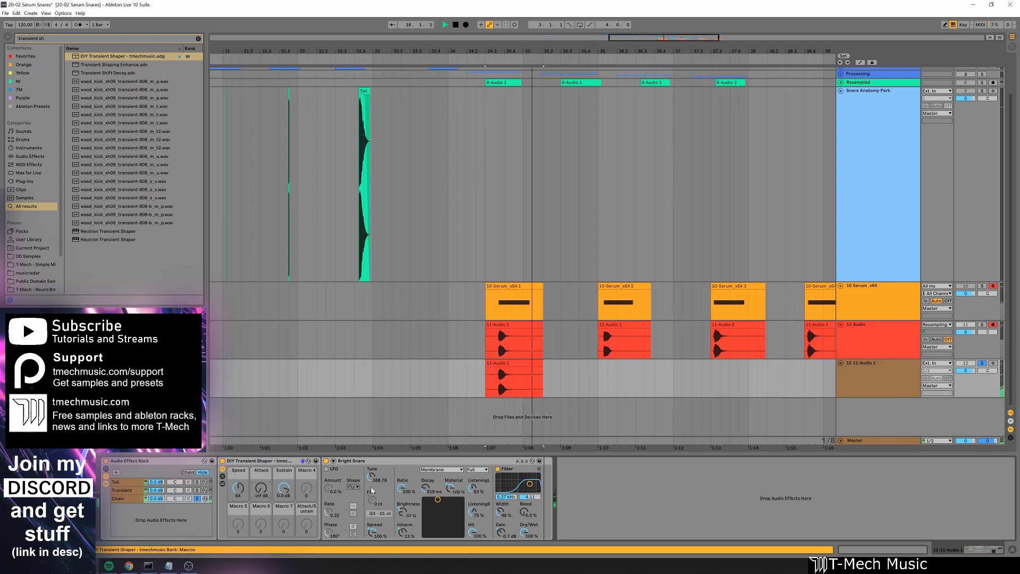
key(space)
key(space)
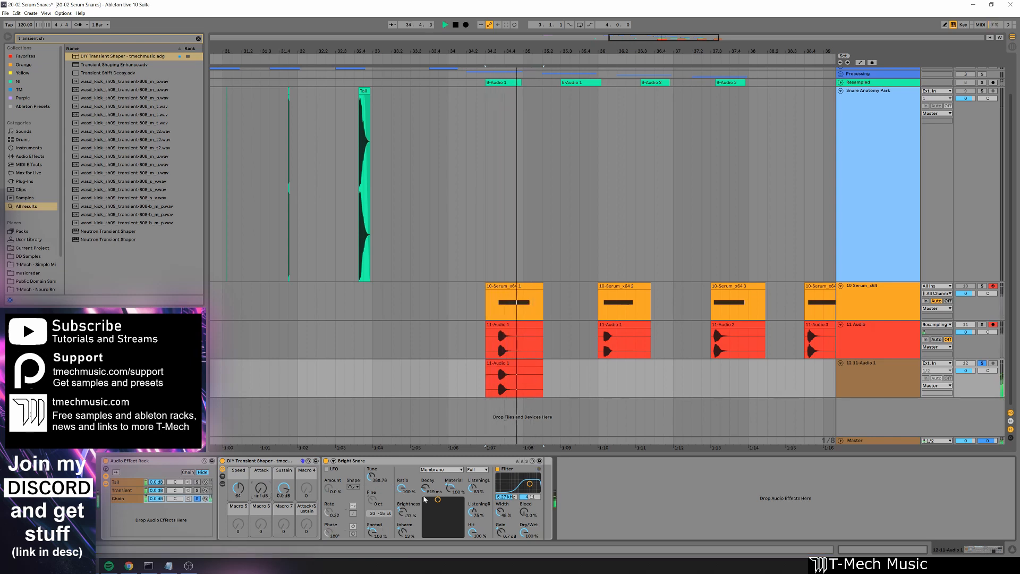
Set Bright Snare's decay to about 1.07 s and lower its material amount while the snare plays.
drag(425, 489, 426, 482)
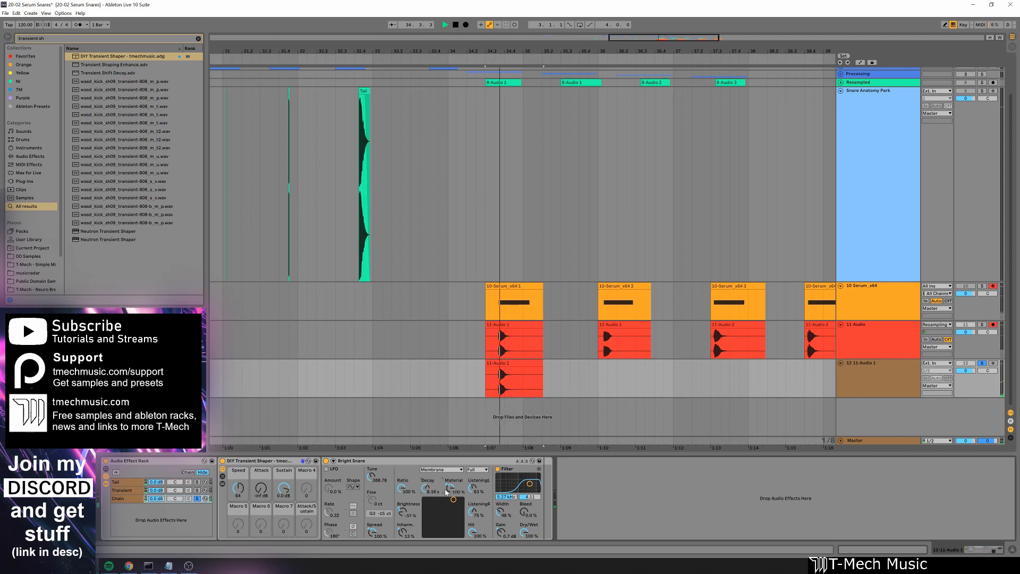
key(space)
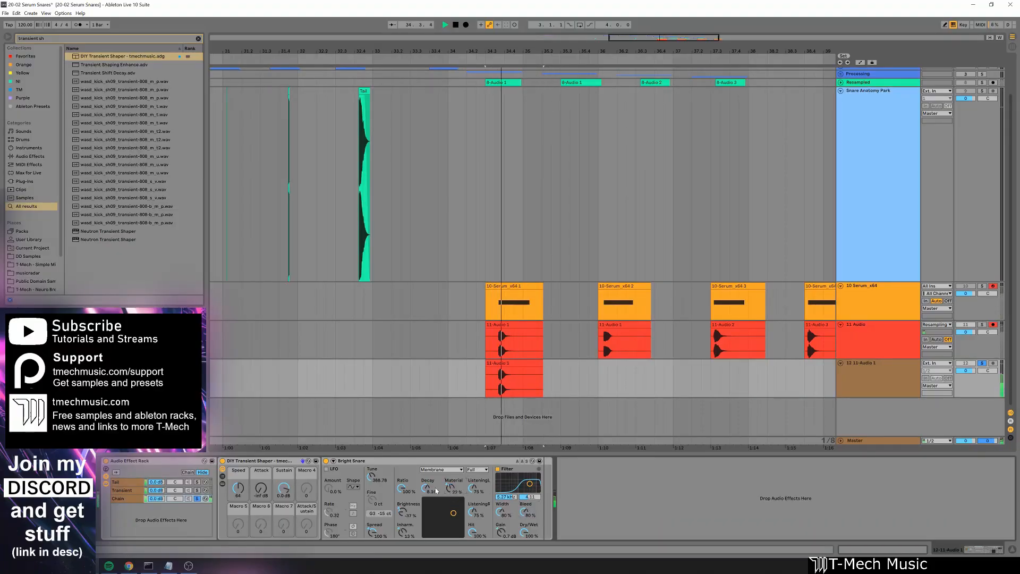
drag(425, 488, 428, 491)
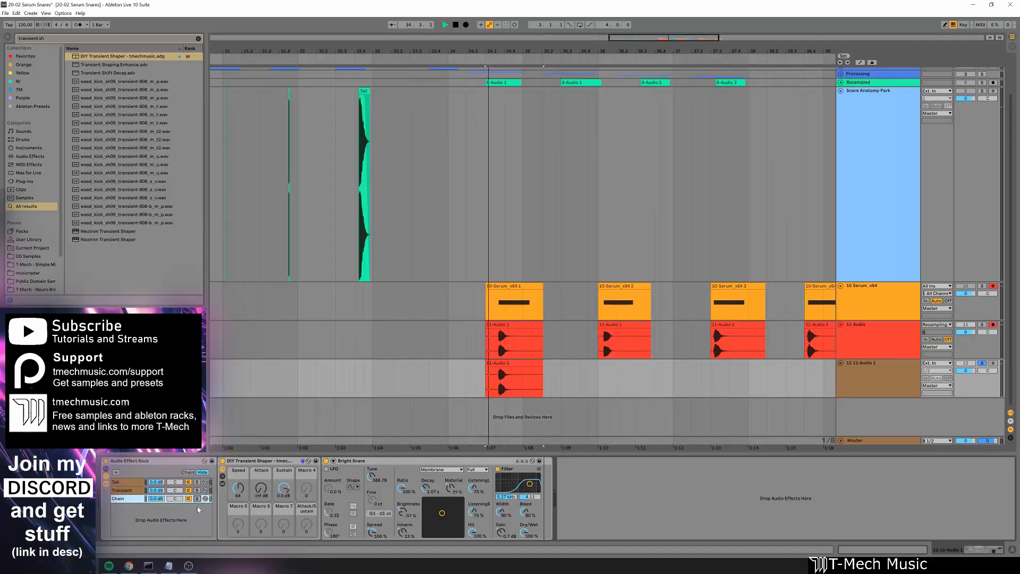
Compare the snare with the whole audio effect rack bypassed and re-enabled.
click(107, 461)
key(space)
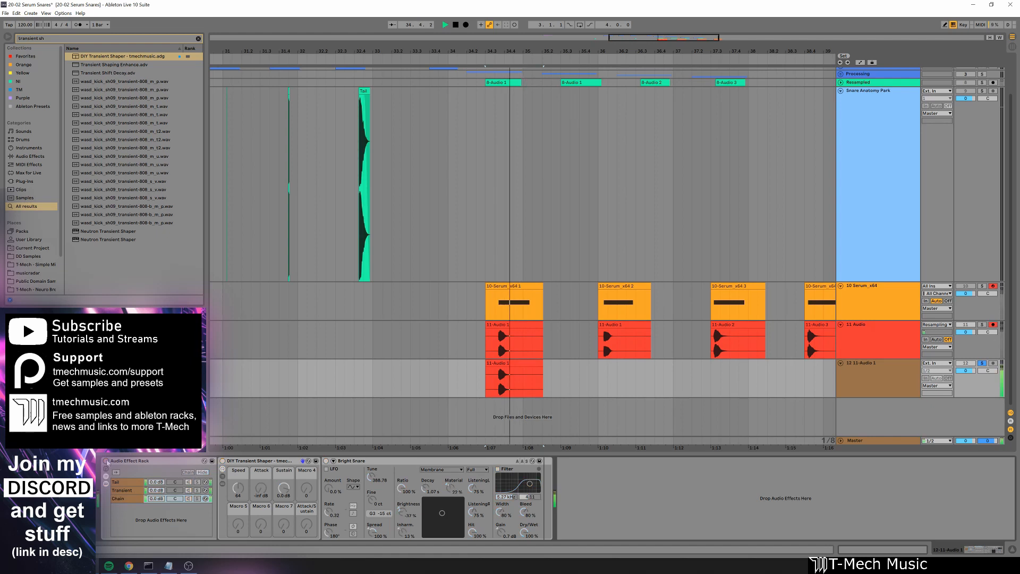
click(106, 461)
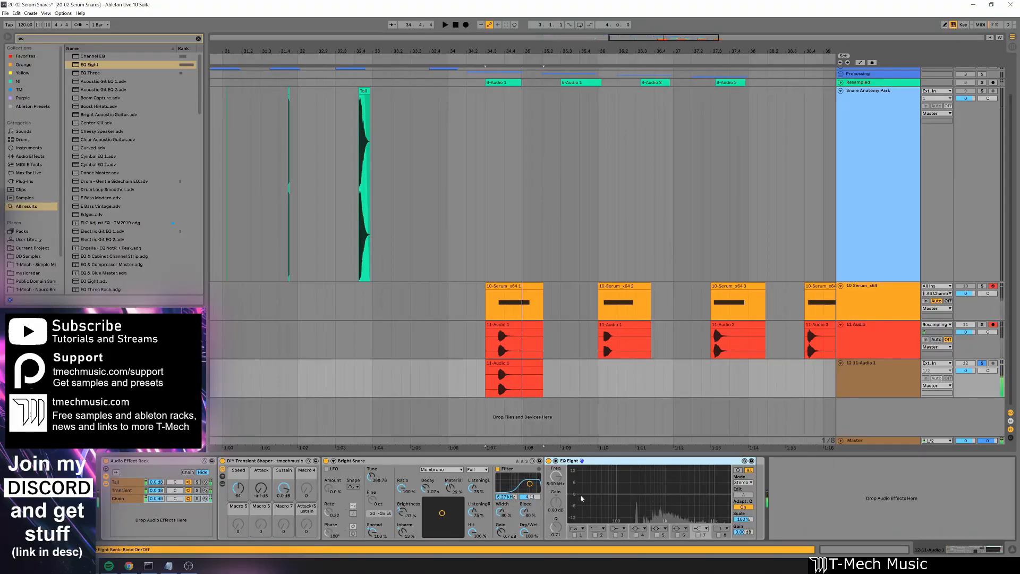
Low-cut the Bright Snare chain at about 599 Hz with EQ Eight and add a DIY Transient Shaper after the rack with Sustain around -27.8 dB.
click(594, 534)
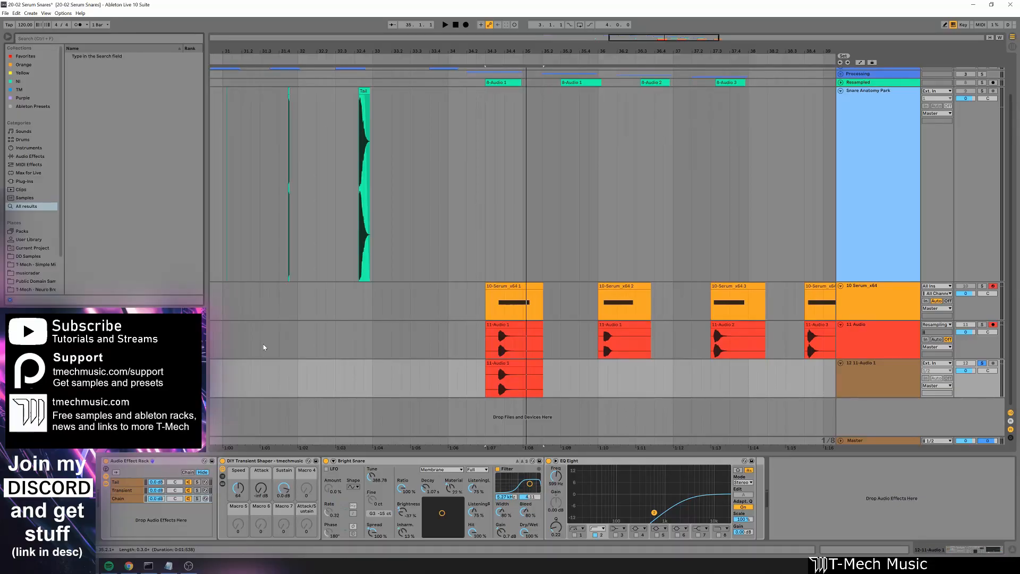
key(ctrl+f)
text(transient sha)
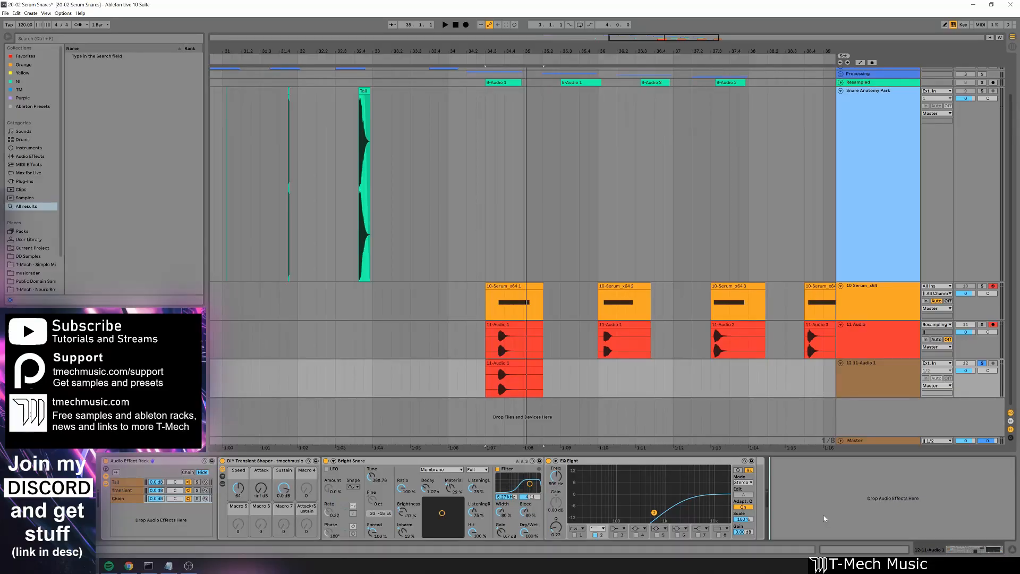
key(Return)
drag(835, 488, 835, 534)
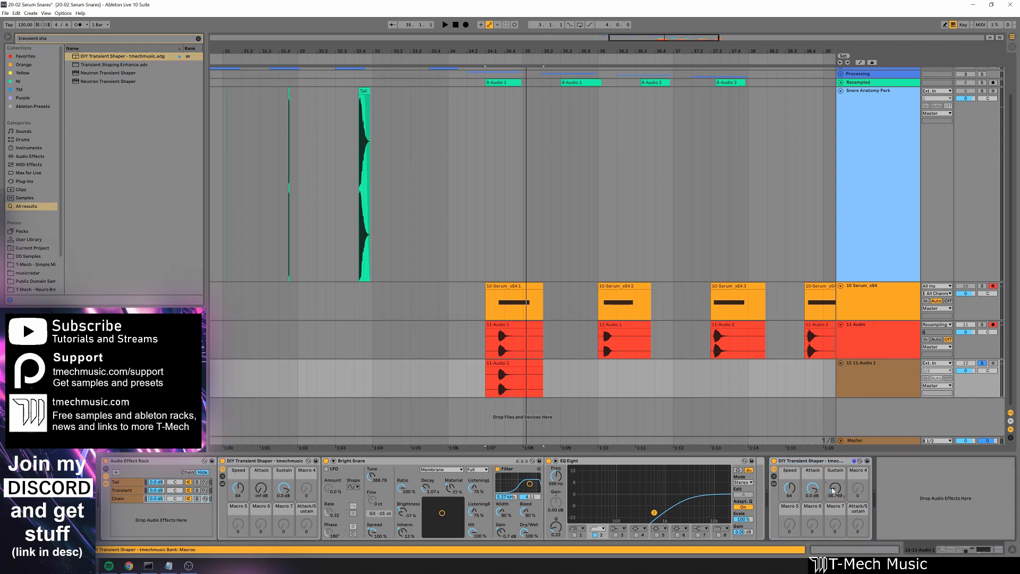
drag(833, 489, 833, 483)
click(820, 462)
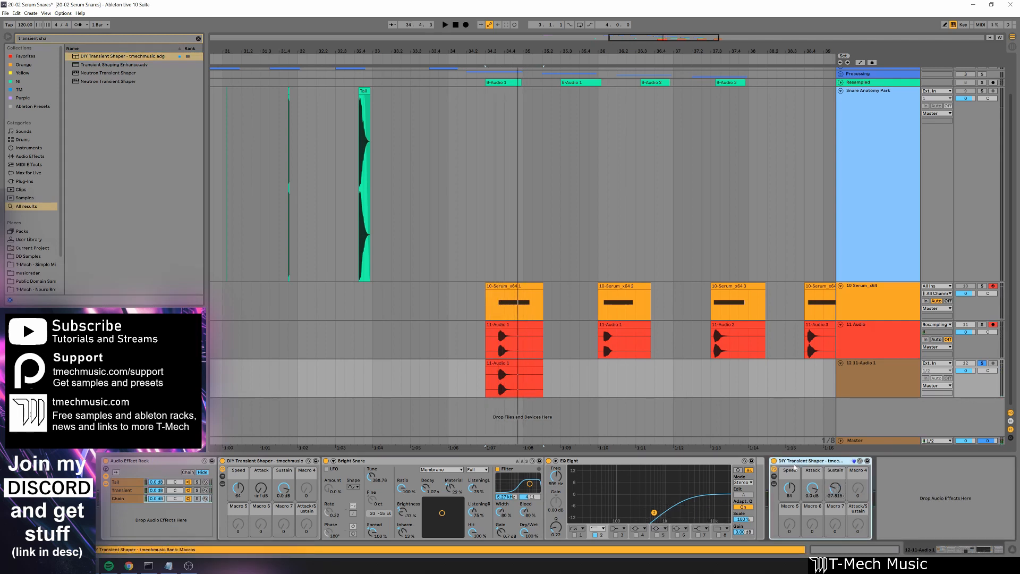
Add a Saturator with Soft Clip on after the last transient shaper and resample the processed snare onto a new audio track.
key(ctrl+f)
text(sat)
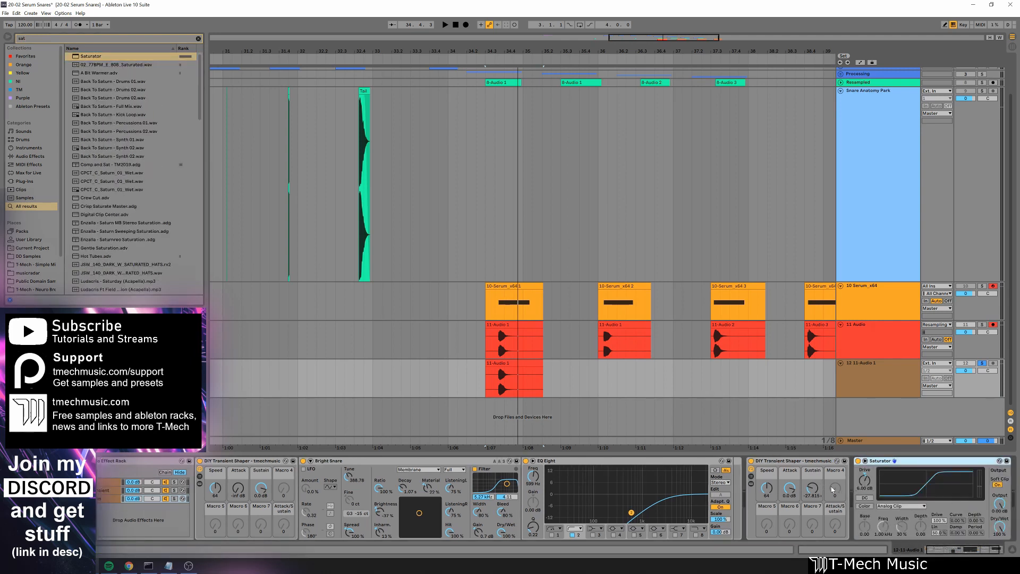
key(ctrl+a)
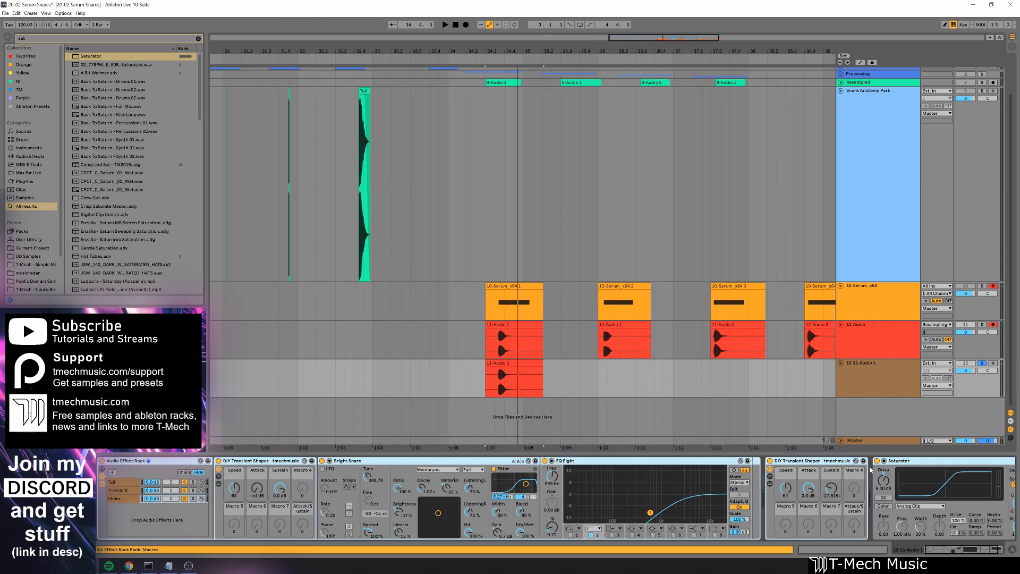
key(space)
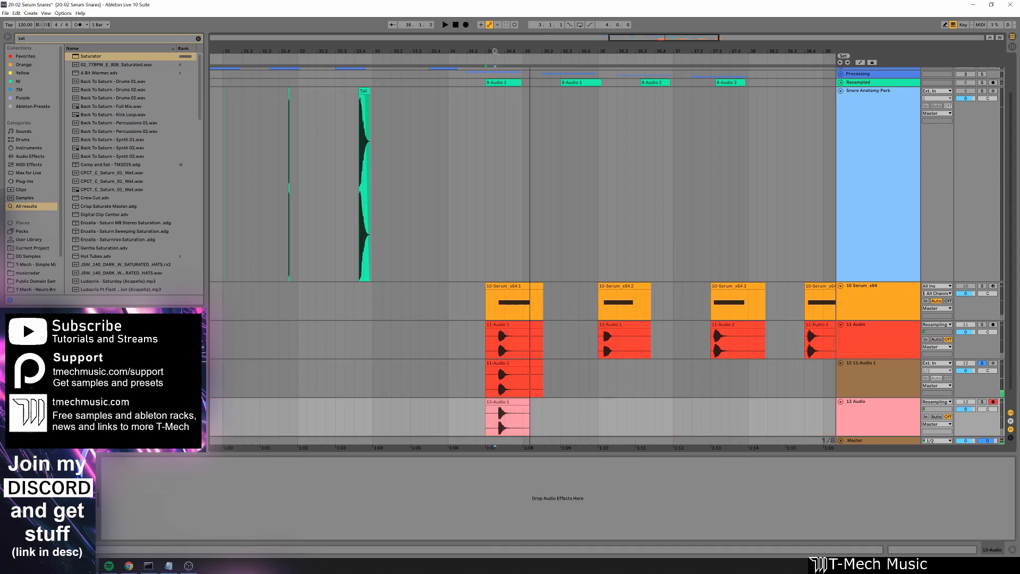
Examine the start of the newly resampled snare's waveform in close-up against the earlier recordings above it.
drag(494, 52, 494, 119)
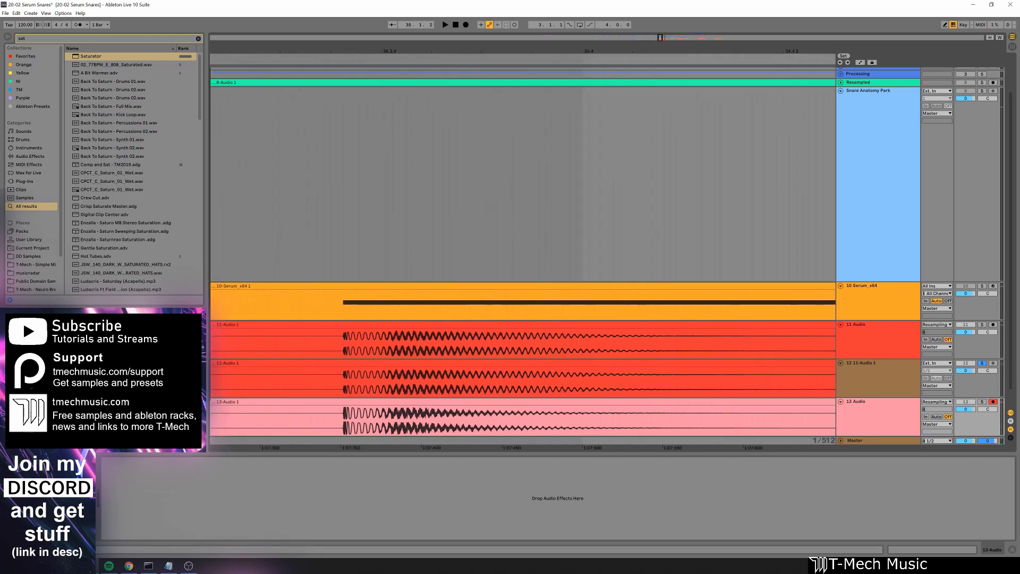
drag(226, 58, 225, 67)
drag(371, 53, 353, 109)
scroll(394, 340, down, 2)
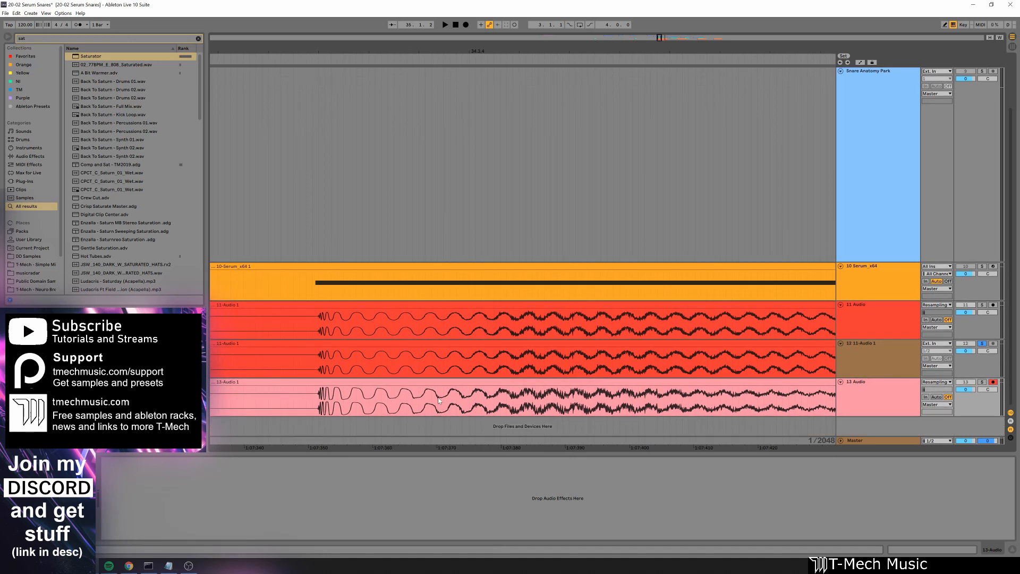
drag(318, 404, 796, 393)
drag(690, 49, 511, 48)
scroll(579, 378, up, 1)
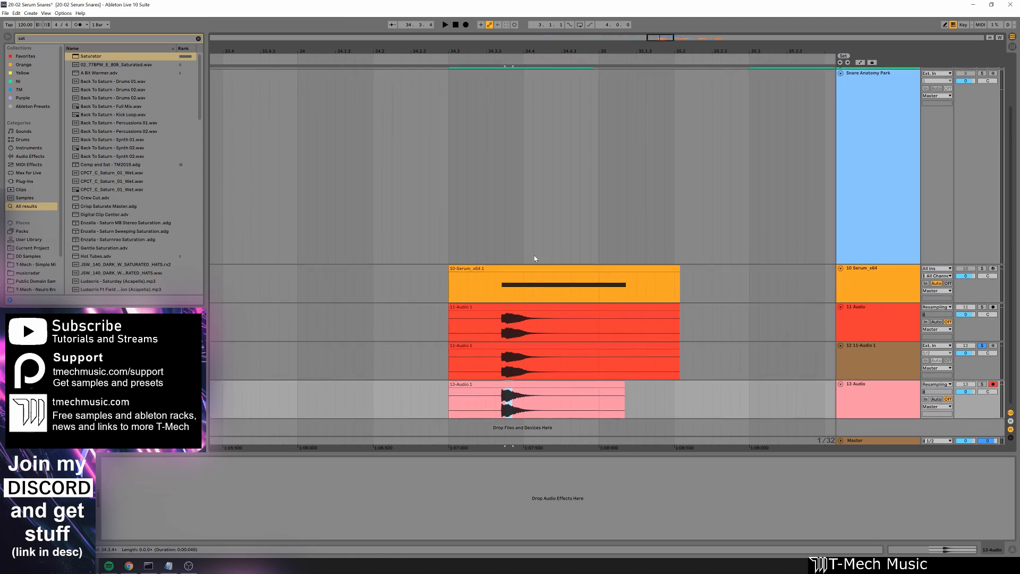
drag(576, 50, 525, 31)
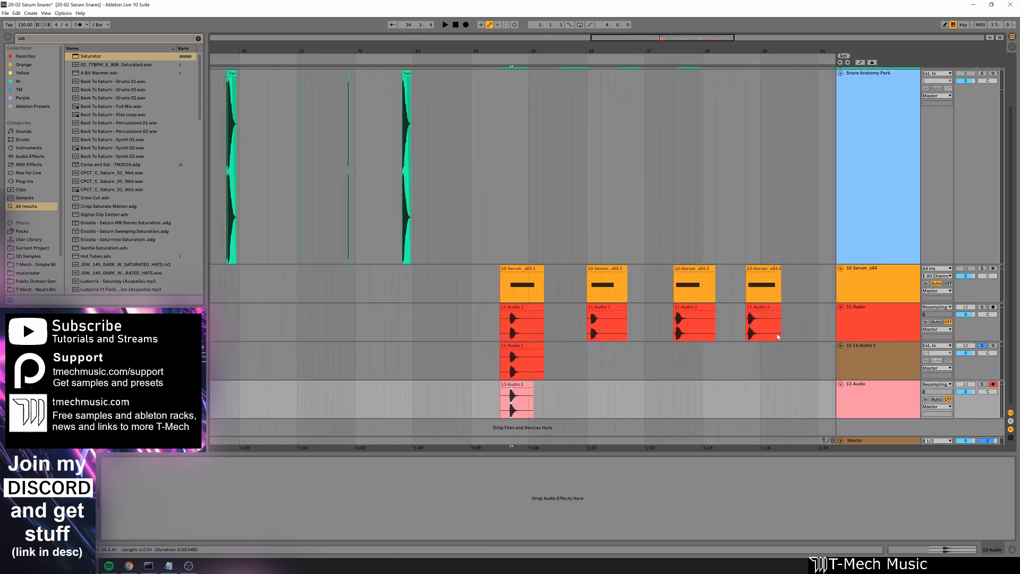
Fold all arrangement tracks, open the Processing group and unfold the 12 11-Audio 1 track.
click(878, 366)
key(ctrl+a)
key(u)
click(599, 230)
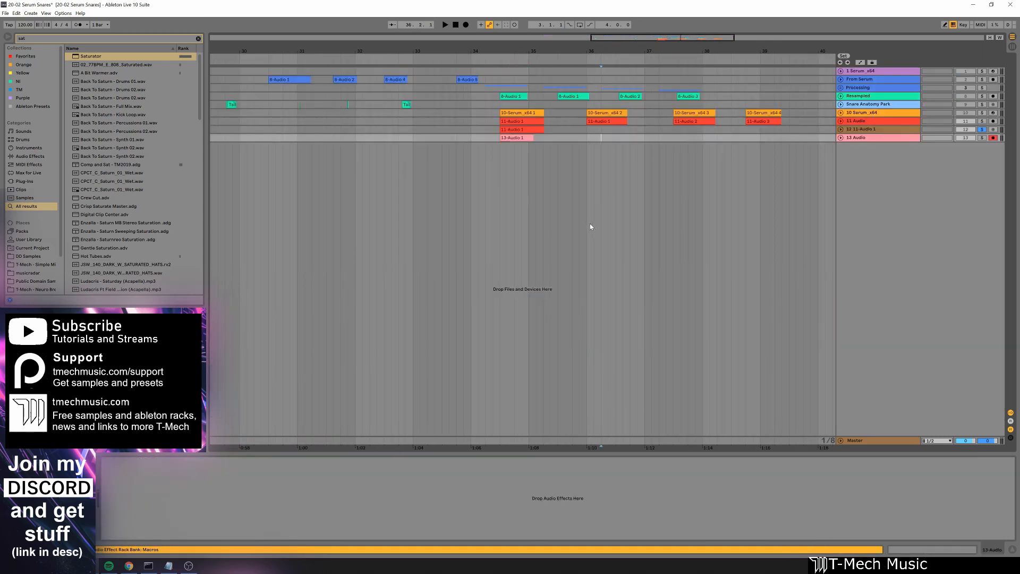
click(841, 87)
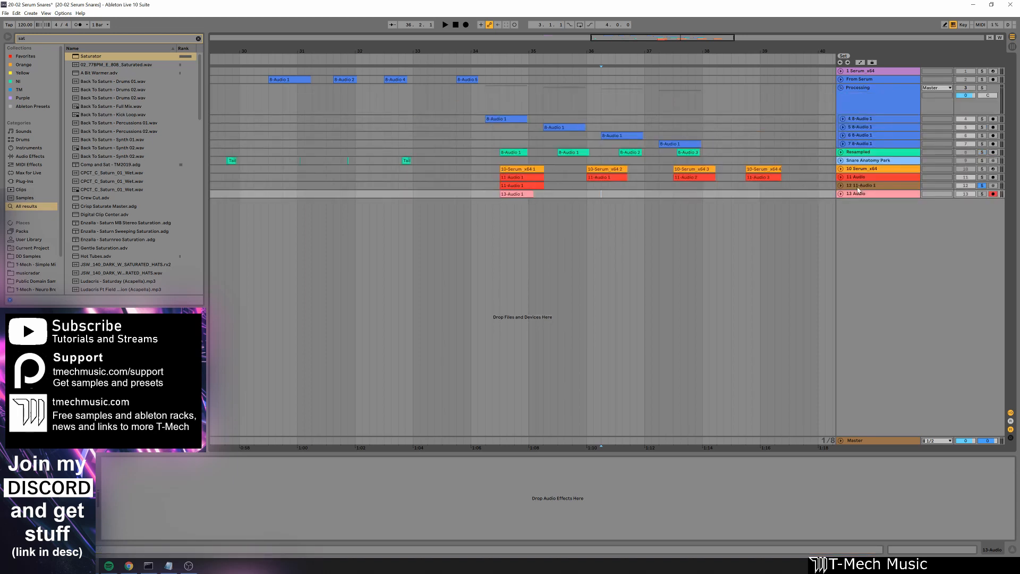
click(840, 186)
Copy the raw snare clip onto all four Processing tracks in staggered positions and unfold those tracks.
drag(523, 187, 309, 119)
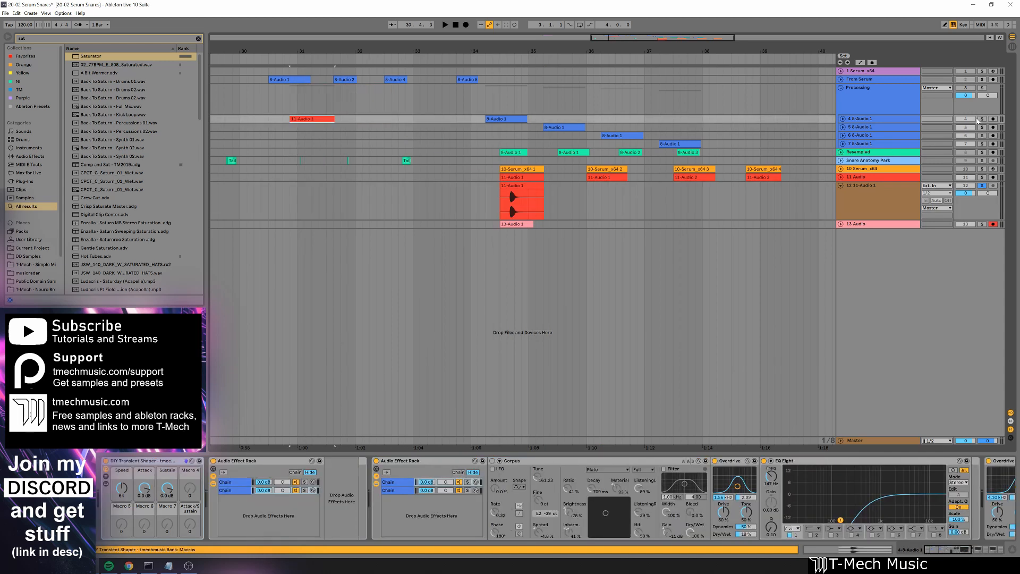
key(space)
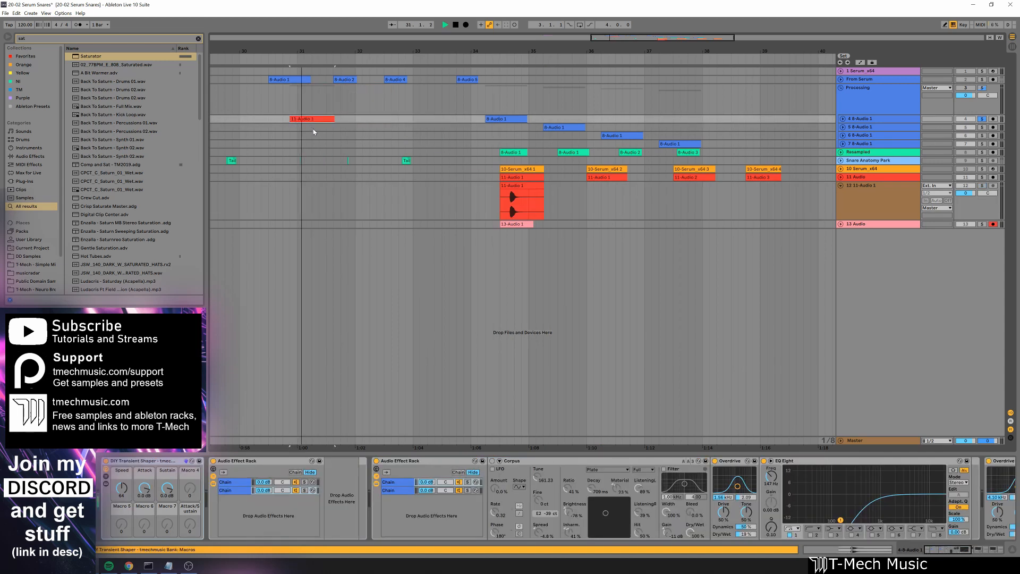
click(842, 118)
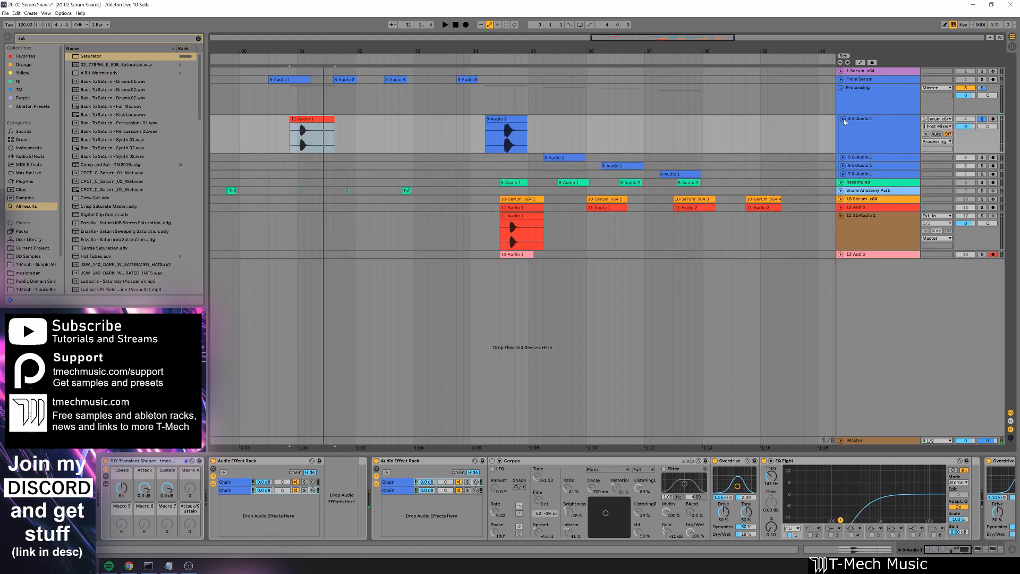
drag(310, 120, 373, 166)
drag(373, 166, 407, 174)
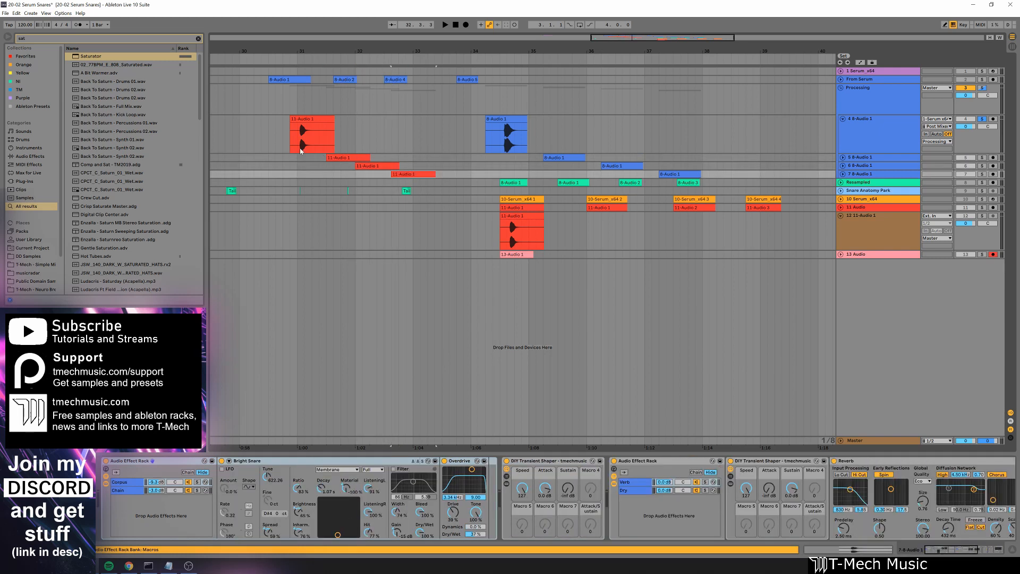
alt+click(842, 157)
click(884, 141)
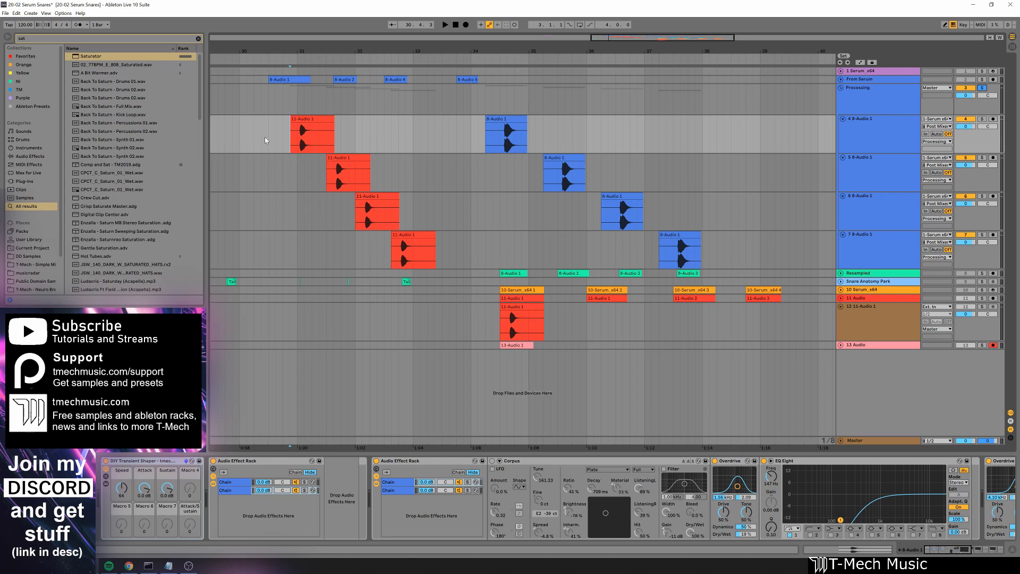
Play the copied snare clips through the effect chains of the Processing tracks.
click(297, 141)
key(space)
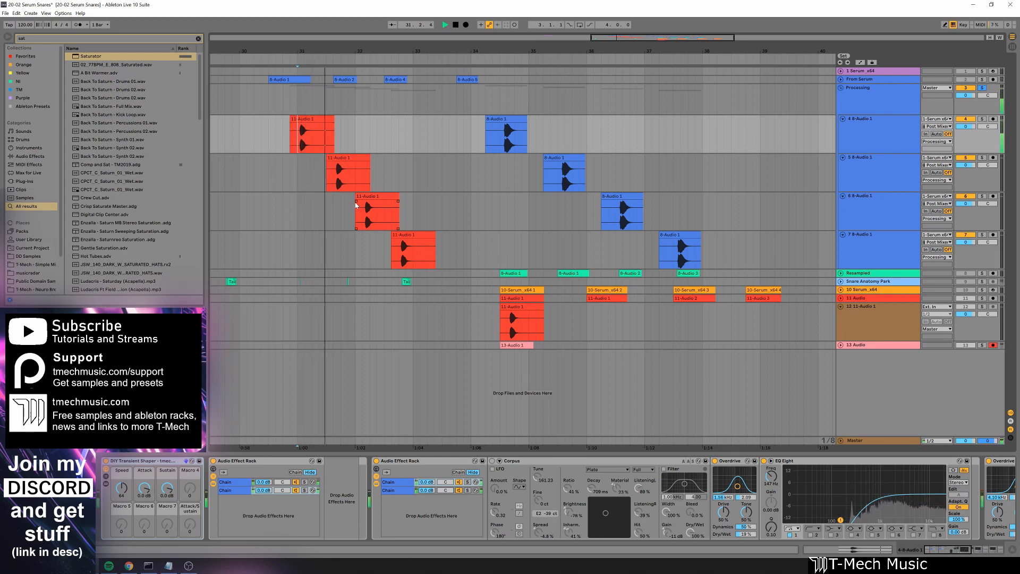
click(356, 204)
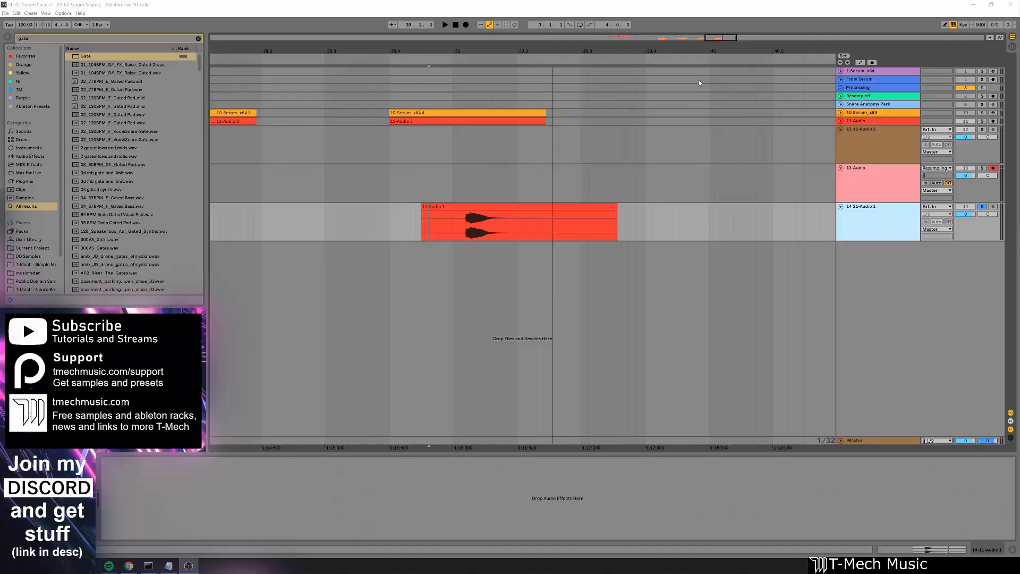
Reopen the Processing group and show the effect chain of its first track, 4 8-Audio 1.
click(840, 88)
drag(790, 47, 792, 46)
click(466, 119)
click(882, 143)
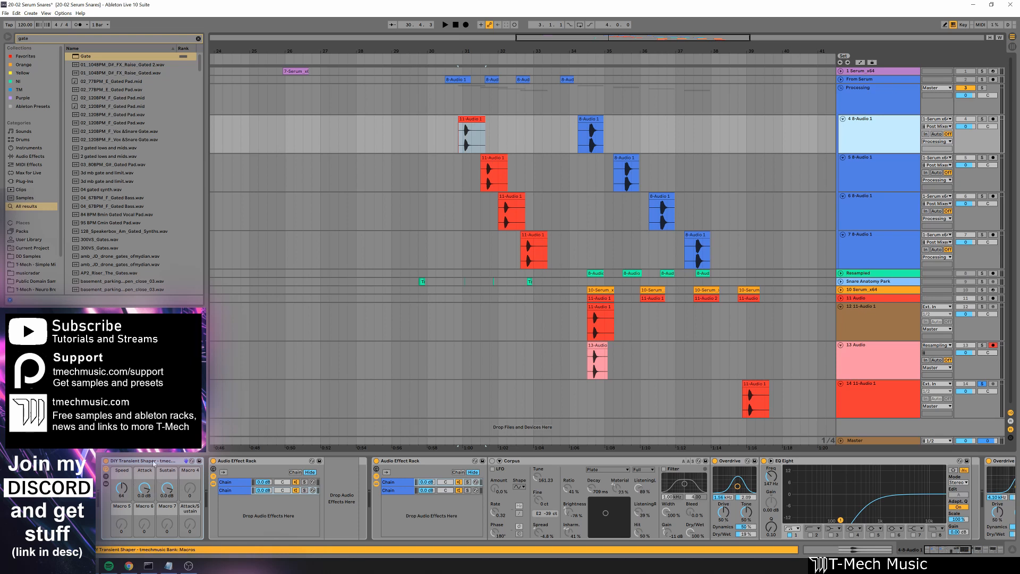
Play the snare clip on 4 8-Audio 1 and inspect both chains of its first Audio Effect Rack.
key(space)
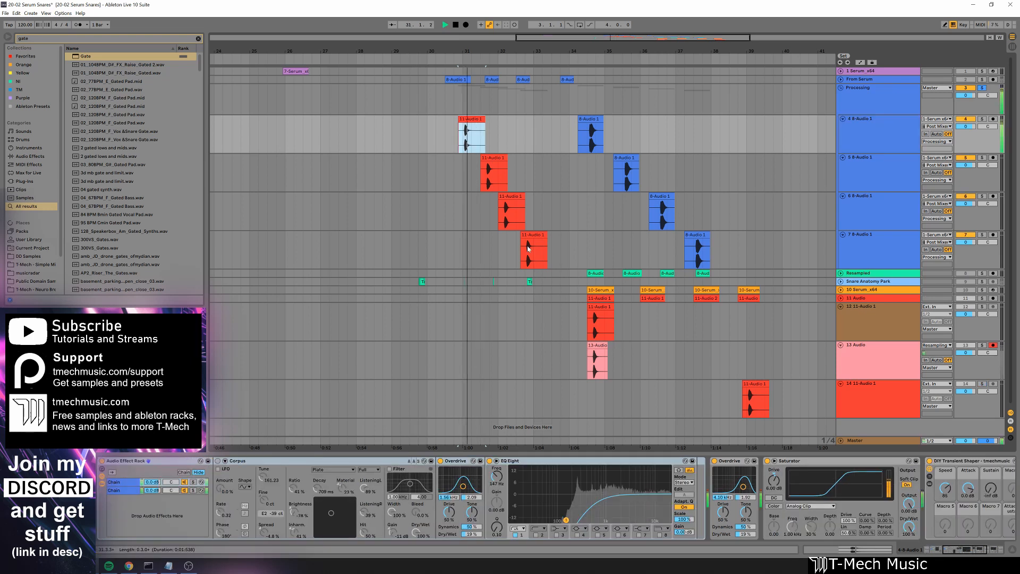
key(space)
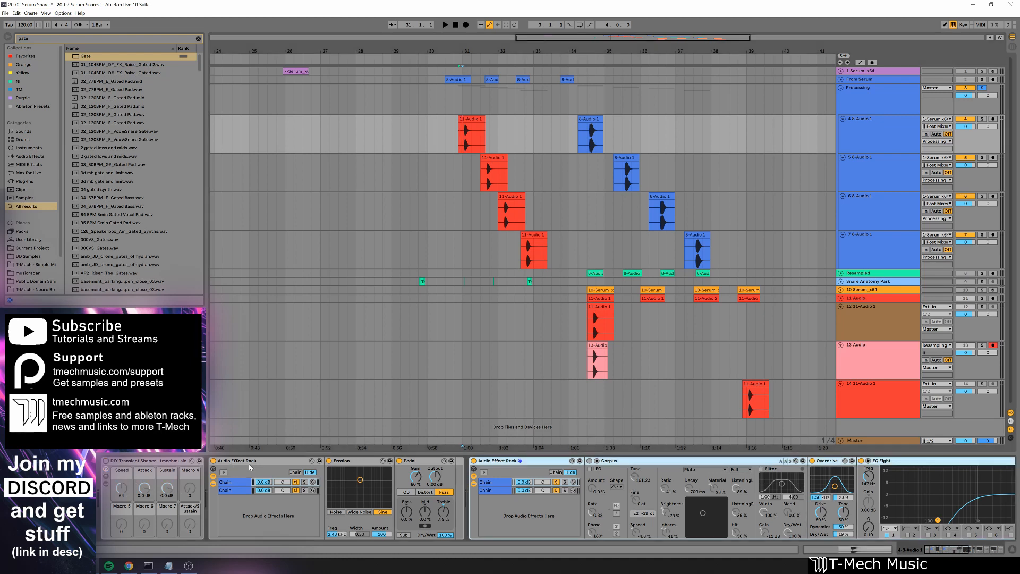
click(235, 491)
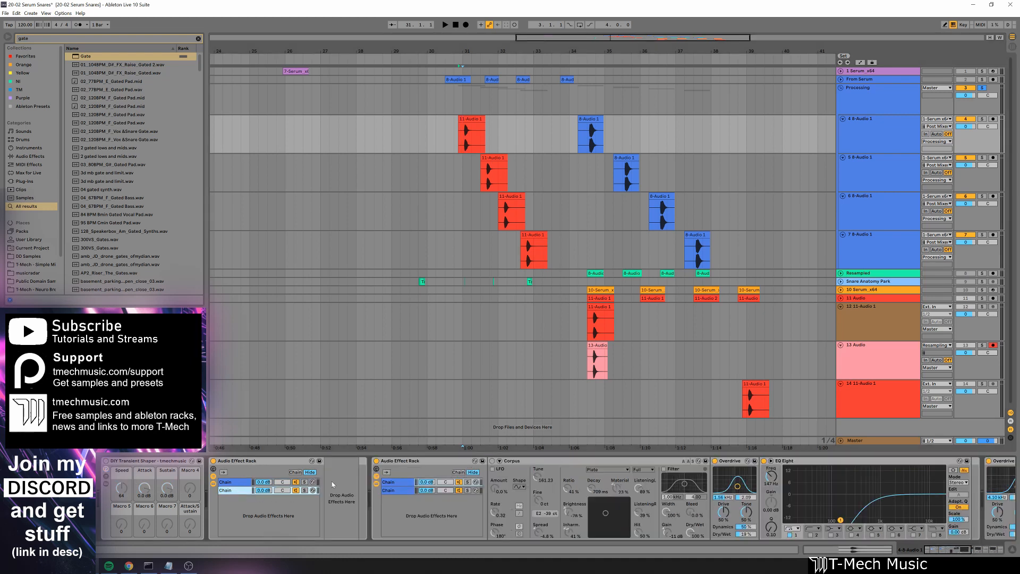
click(234, 482)
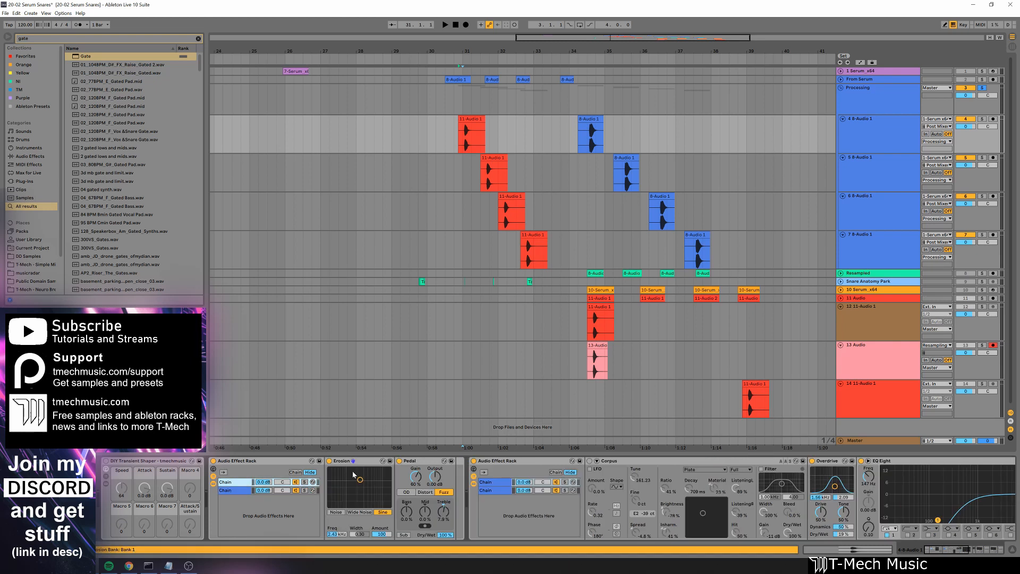
Bypass the second Audio Effect Rack, the second Overdrive, the Saturator and the DIY Transient Shaper on 4 8-Audio 1.
click(474, 462)
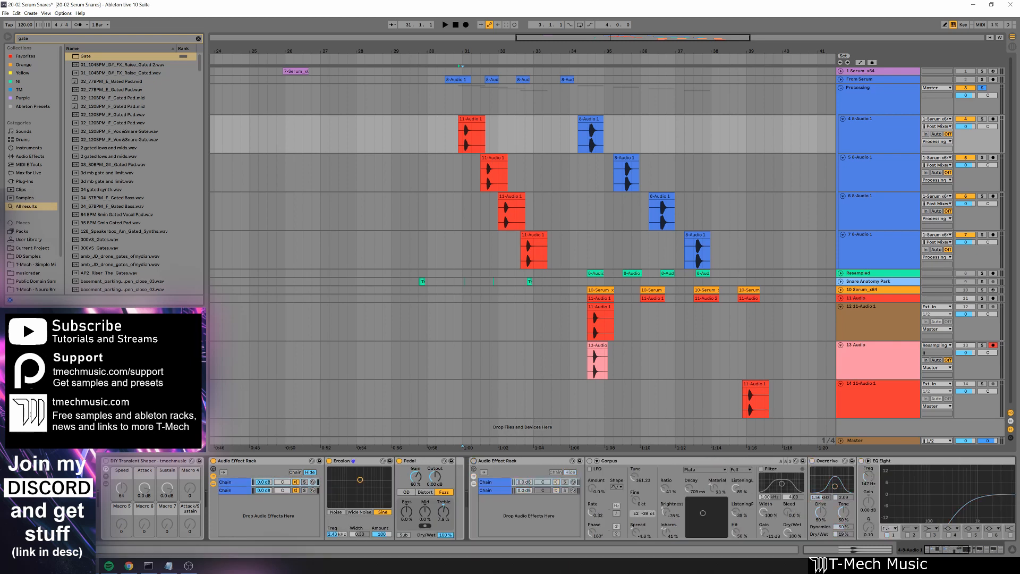
click(943, 552)
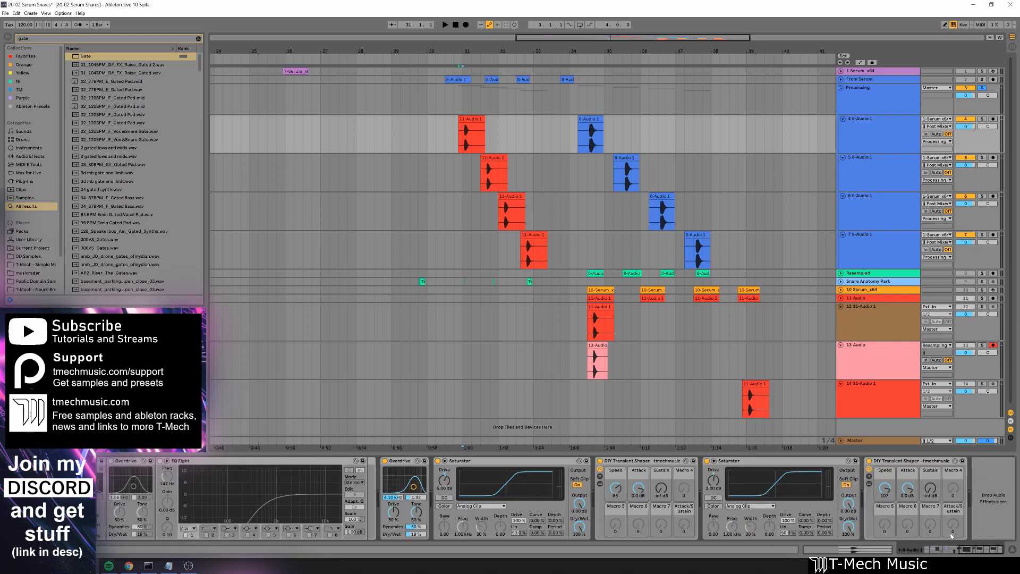
click(385, 461)
click(438, 460)
click(600, 461)
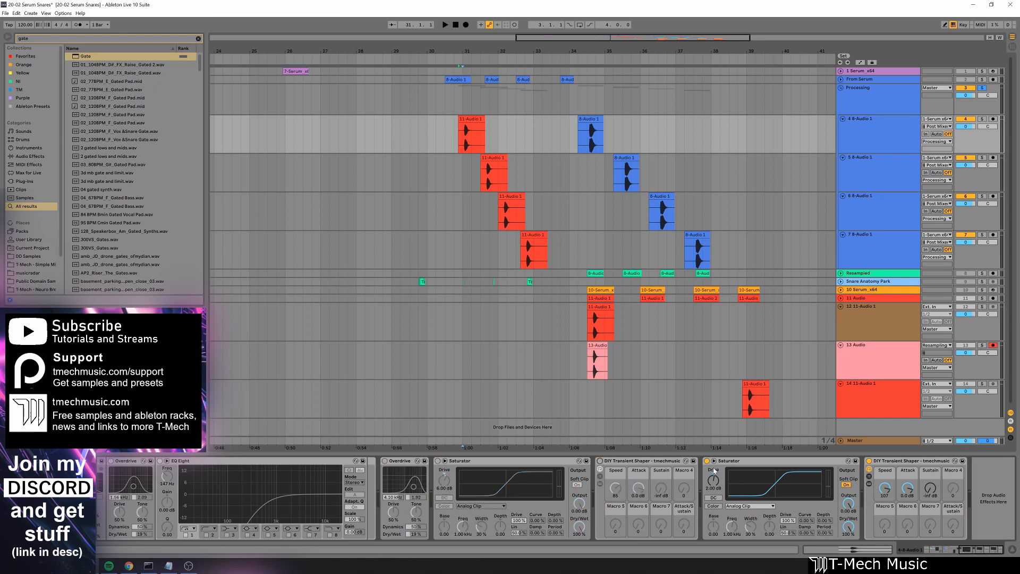
scroll(215, 463, up, 5)
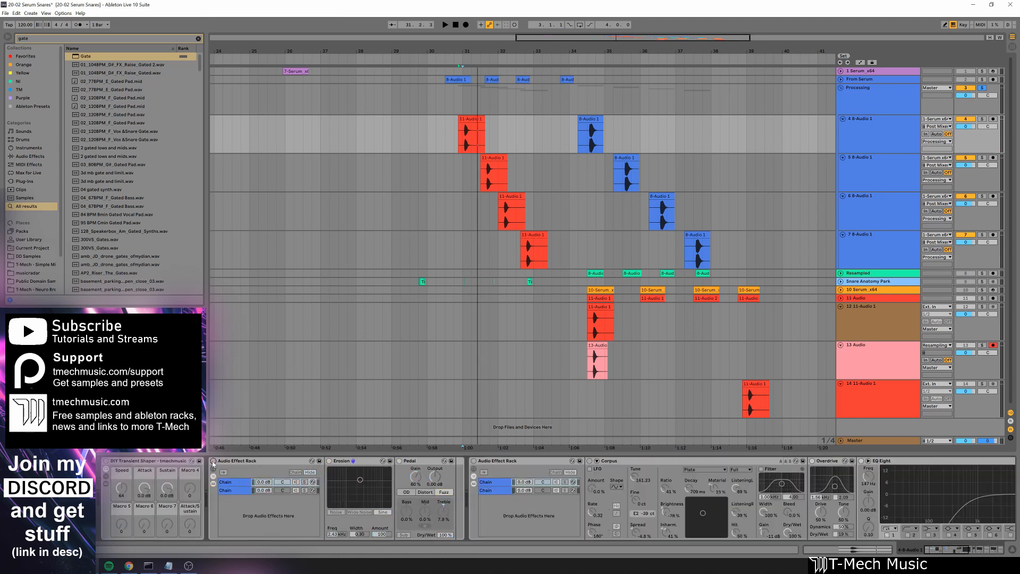
Switch the first and second Audio Effect Racks of 4 8-Audio 1 back on and show the second rack's lower chain.
click(213, 461)
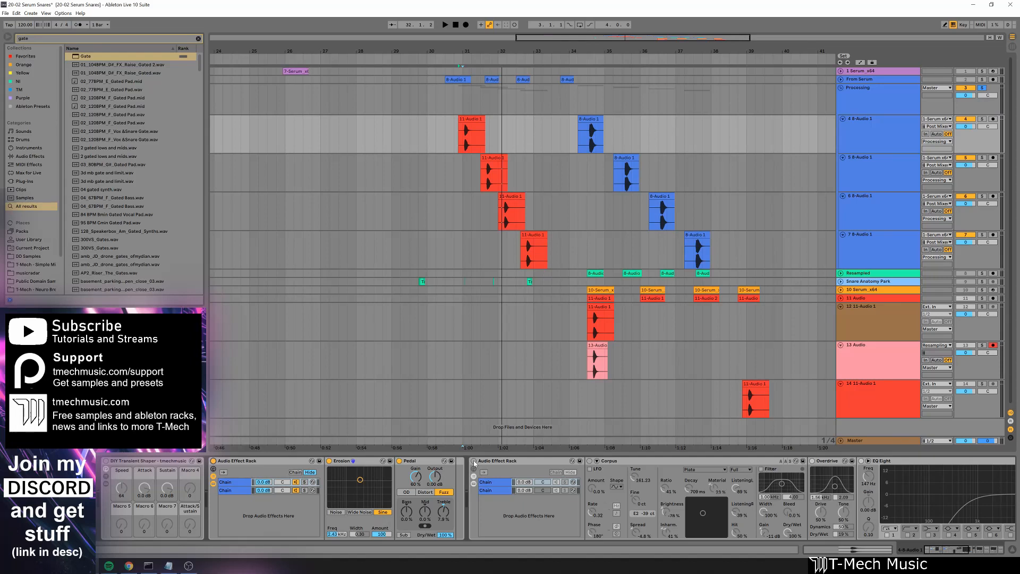
click(524, 462)
click(494, 490)
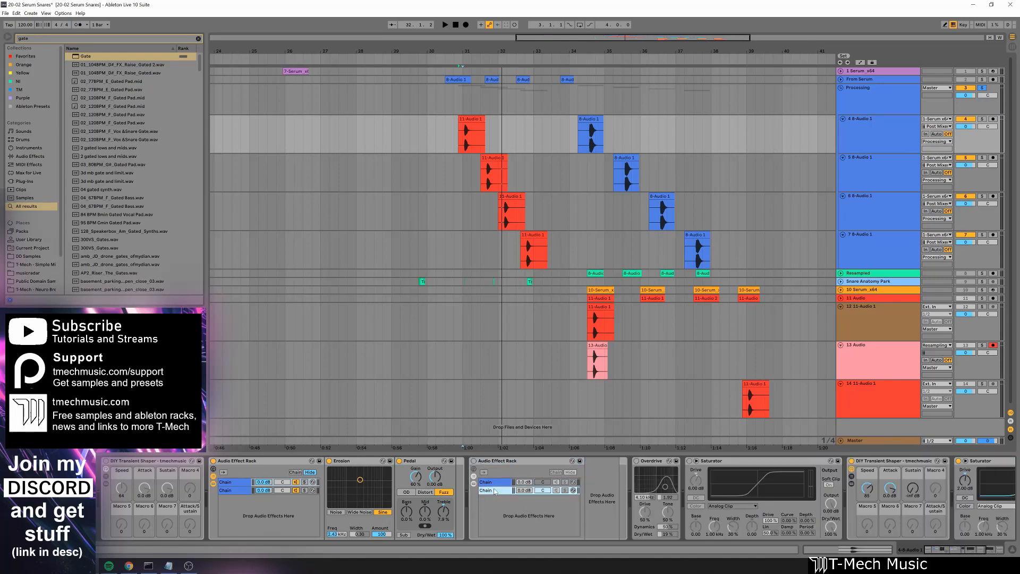
click(474, 461)
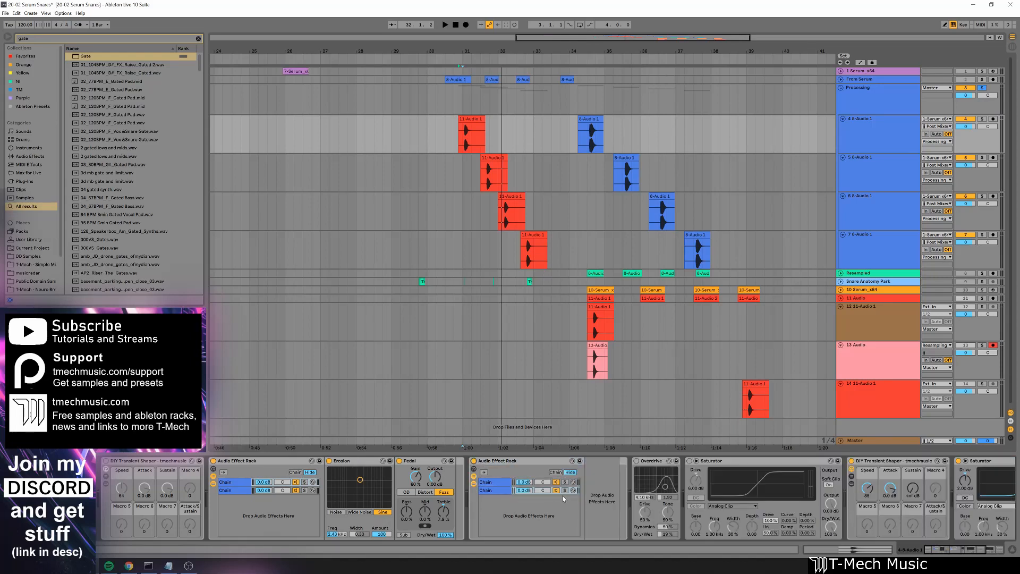
Show the second rack's upper chain, fold its Corpus device and play the snare through it.
click(497, 482)
drag(952, 553, 957, 554)
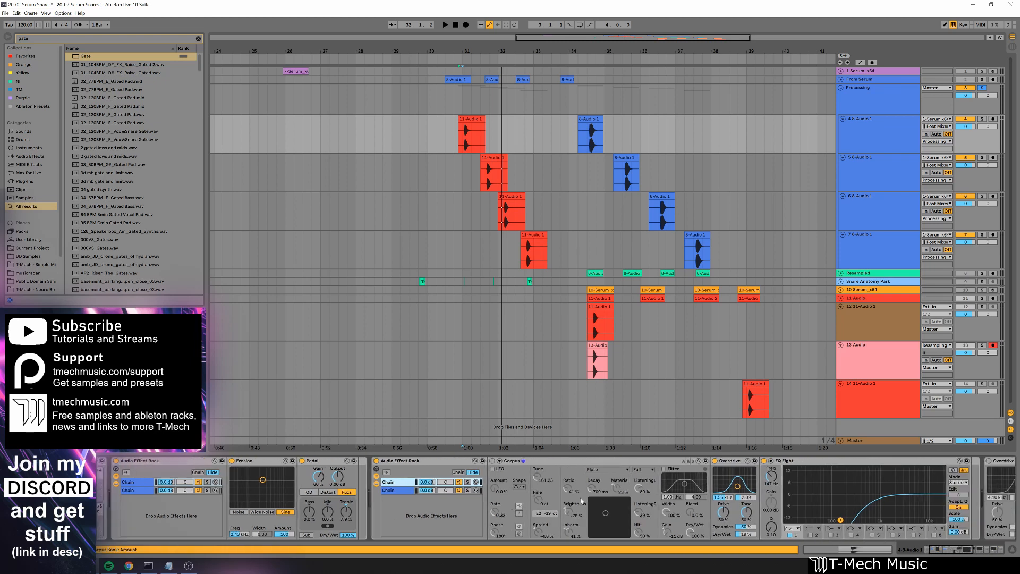
double_click(647, 463)
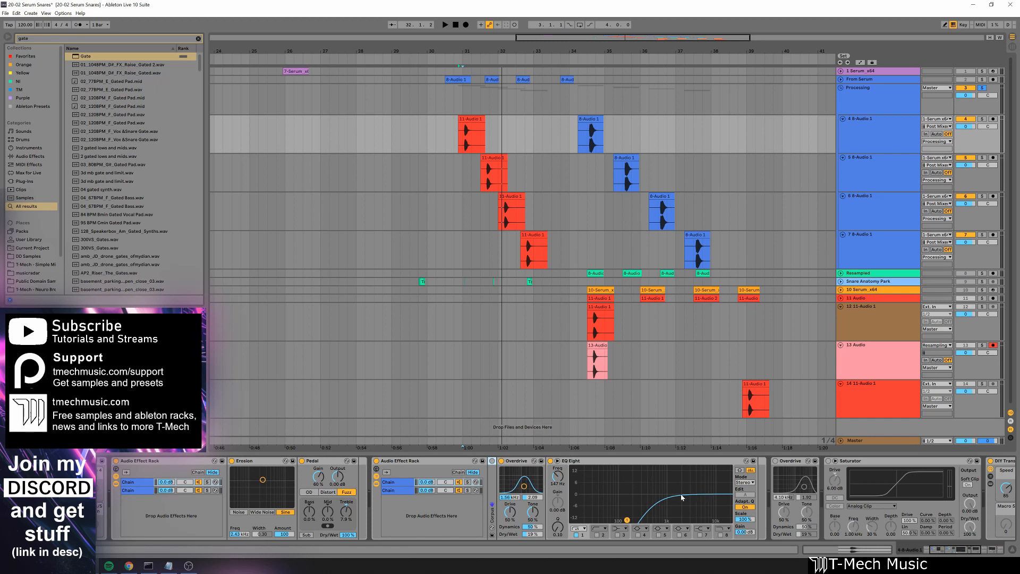
key(space)
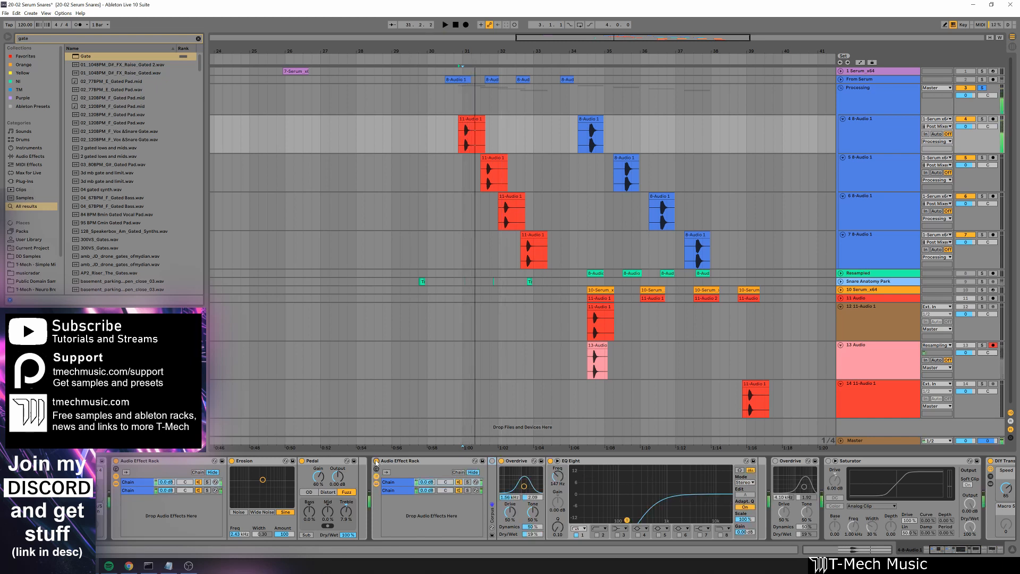
key(space)
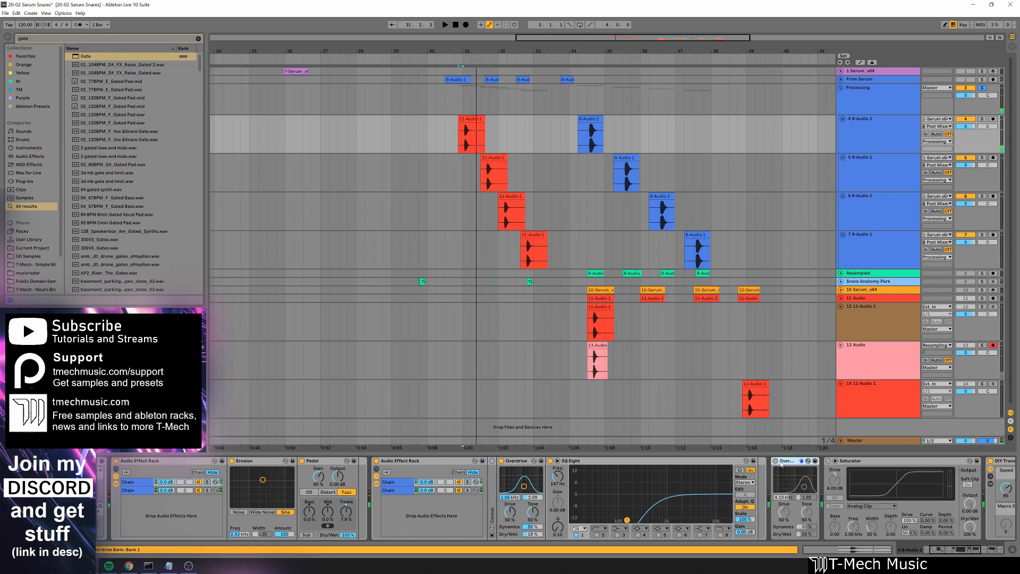
Switch the second Overdrive and the Saturator after it back on while auditioning the snare.
drag(937, 552, 949, 552)
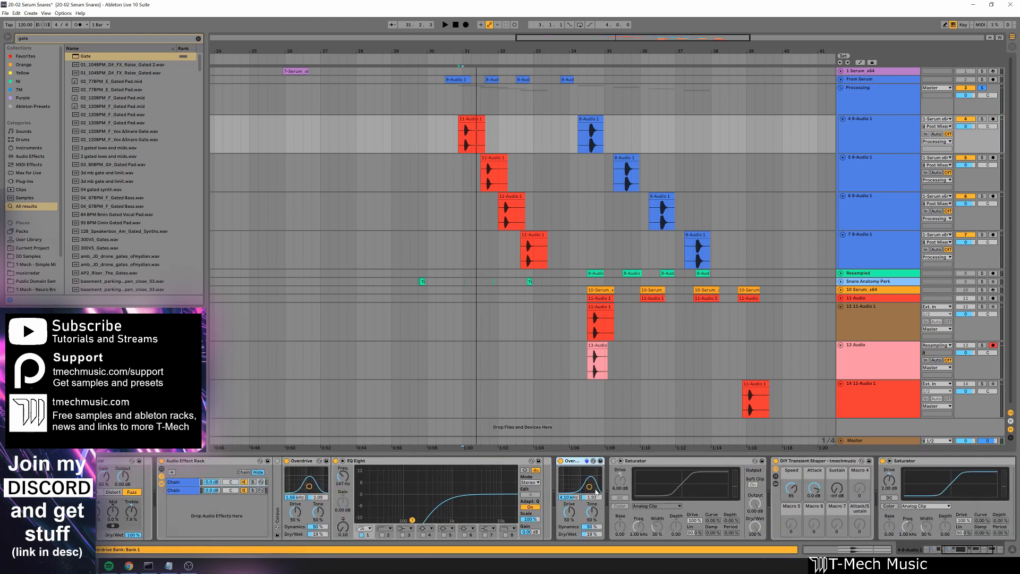
key(space)
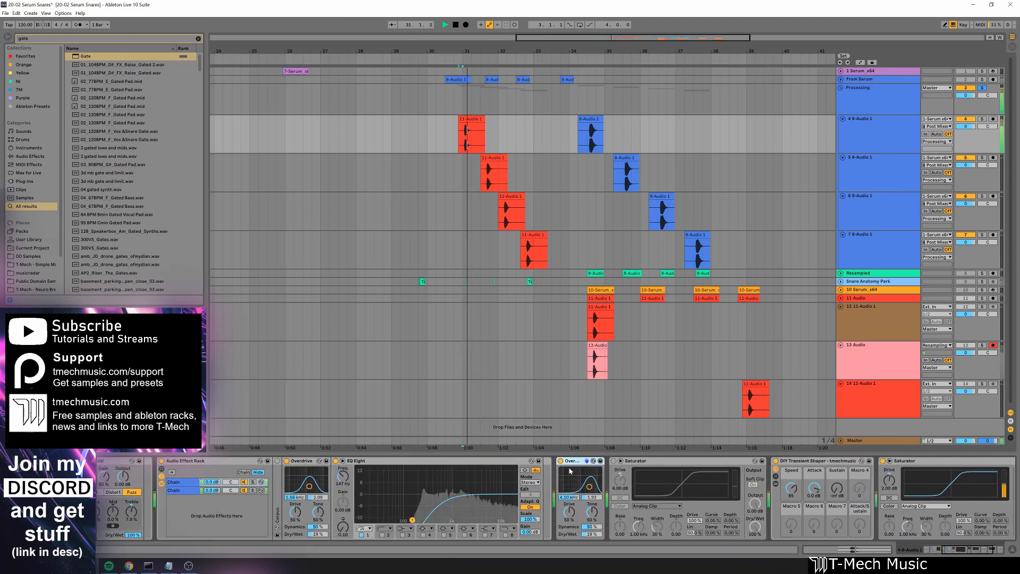
click(613, 460)
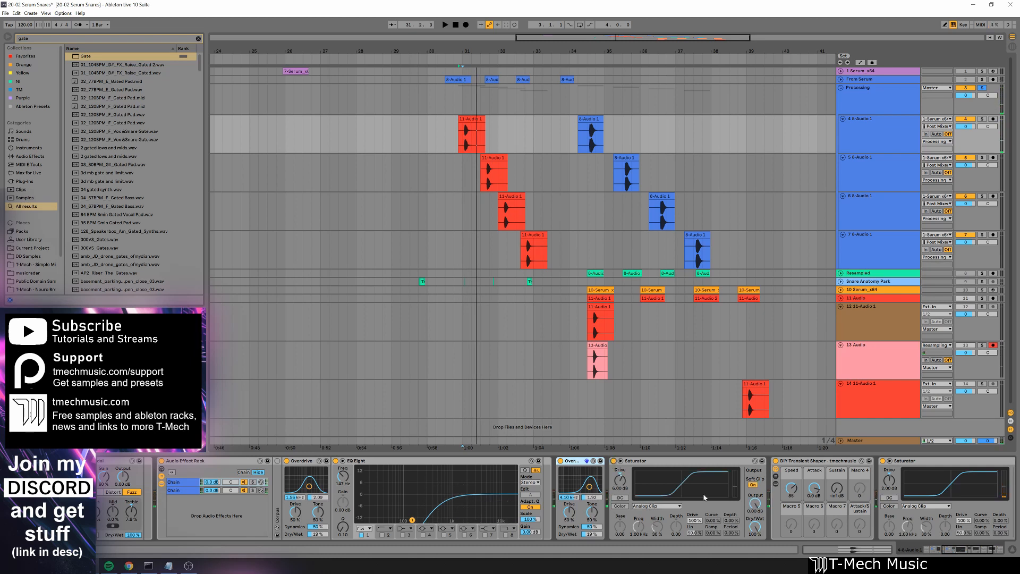
Return to the start of the 4 8-Audio 1 effect chain and play the processed snare twice for comparison.
drag(959, 552, 998, 554)
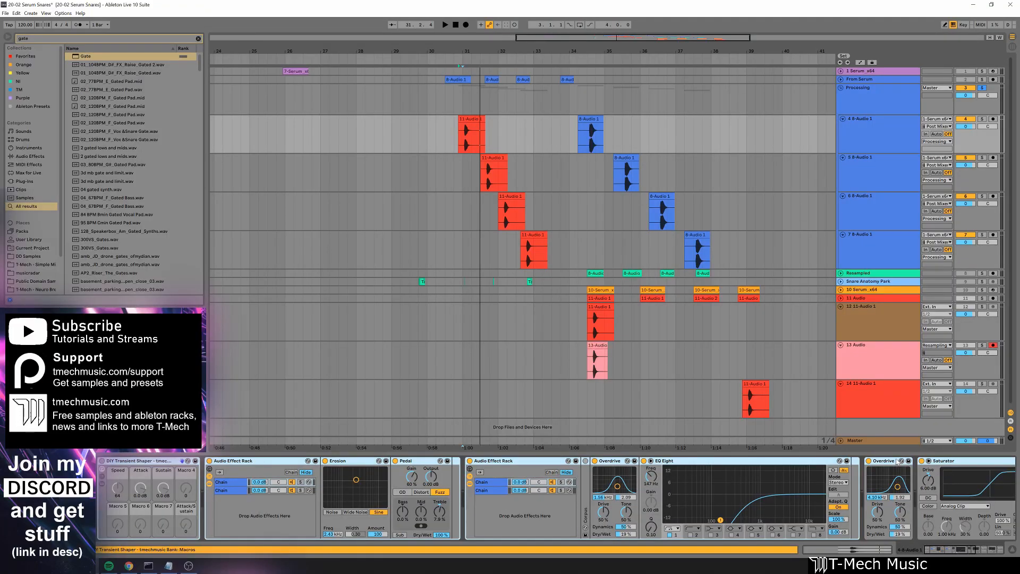
key(space)
key(space)
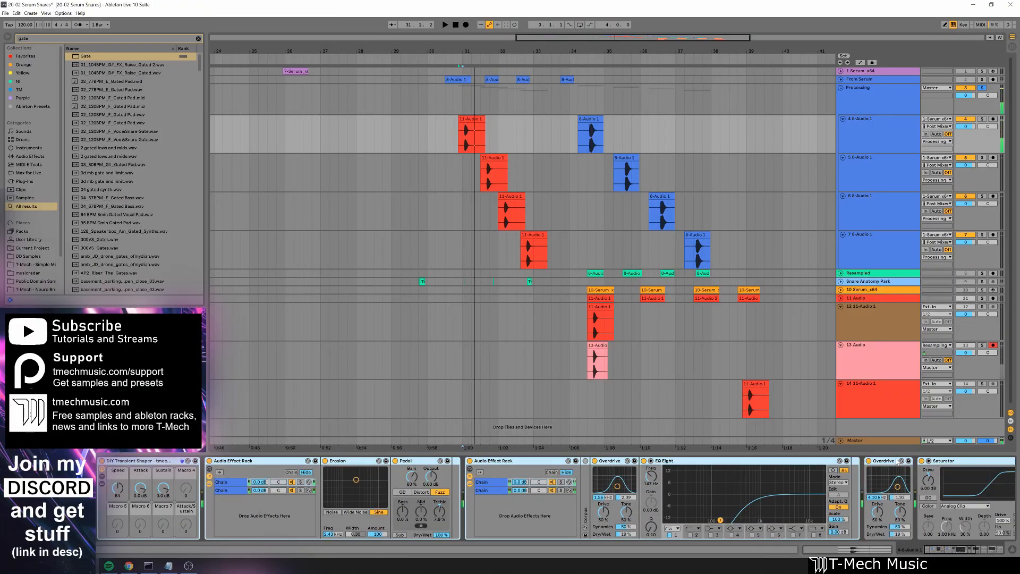
key(space)
key(space)
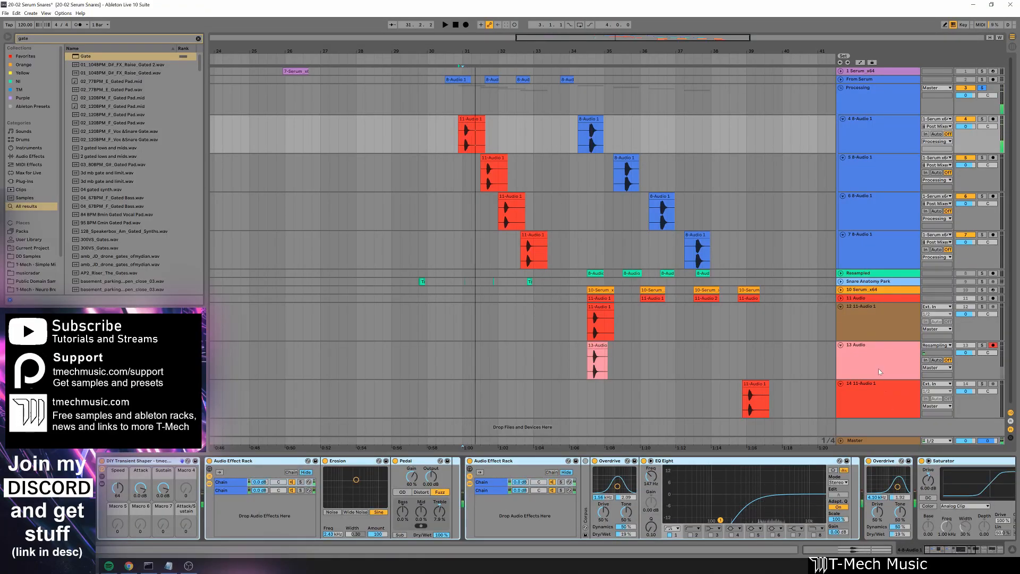
Show the effect chain of 5 8-Audio 1 and play its red snare clip.
click(886, 184)
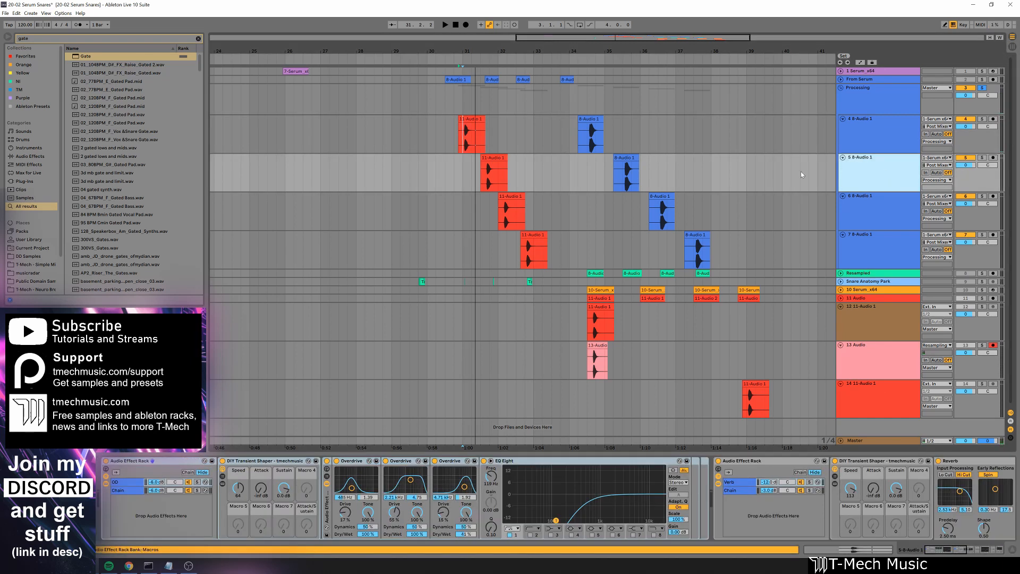
click(485, 159)
key(space)
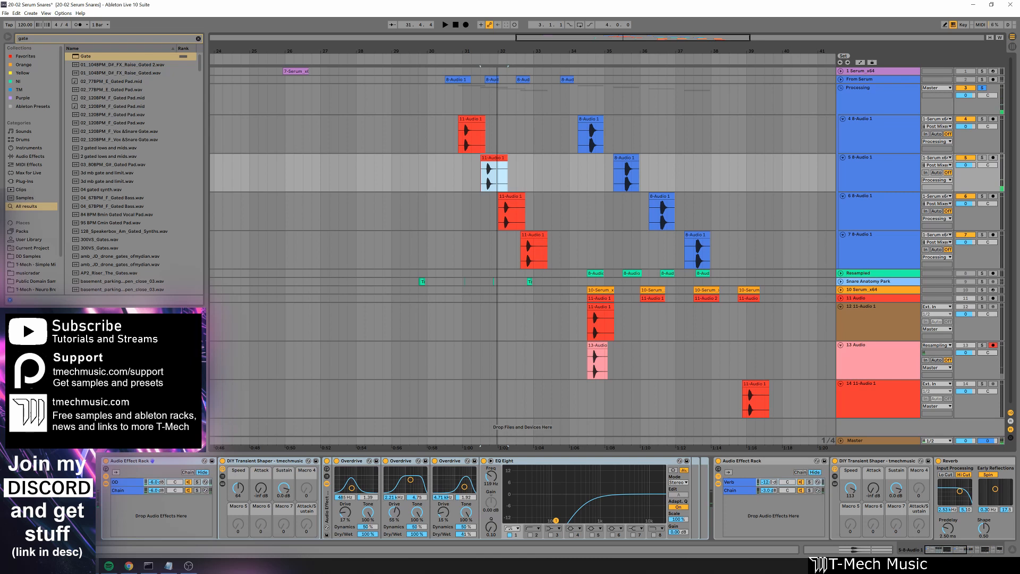
Select all devices in the 5 8-Audio 1 effect chain and deactivate them together.
drag(972, 551, 895, 556)
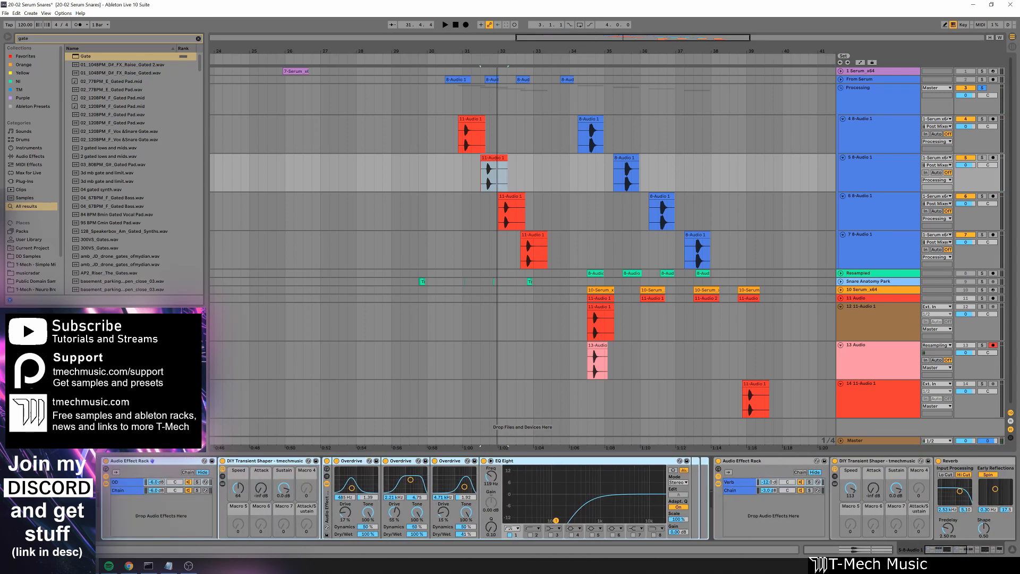
click(739, 462)
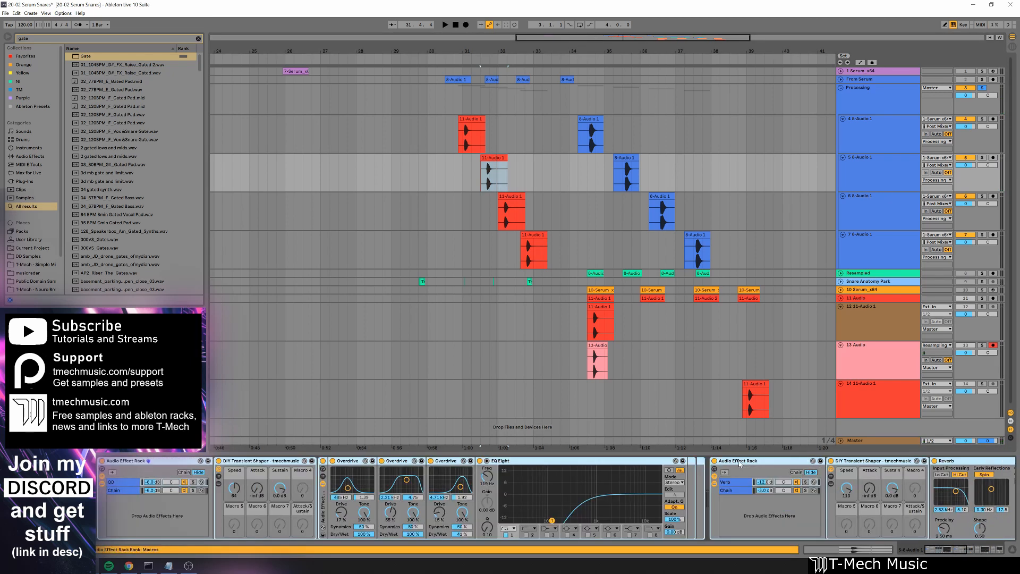
key(0)
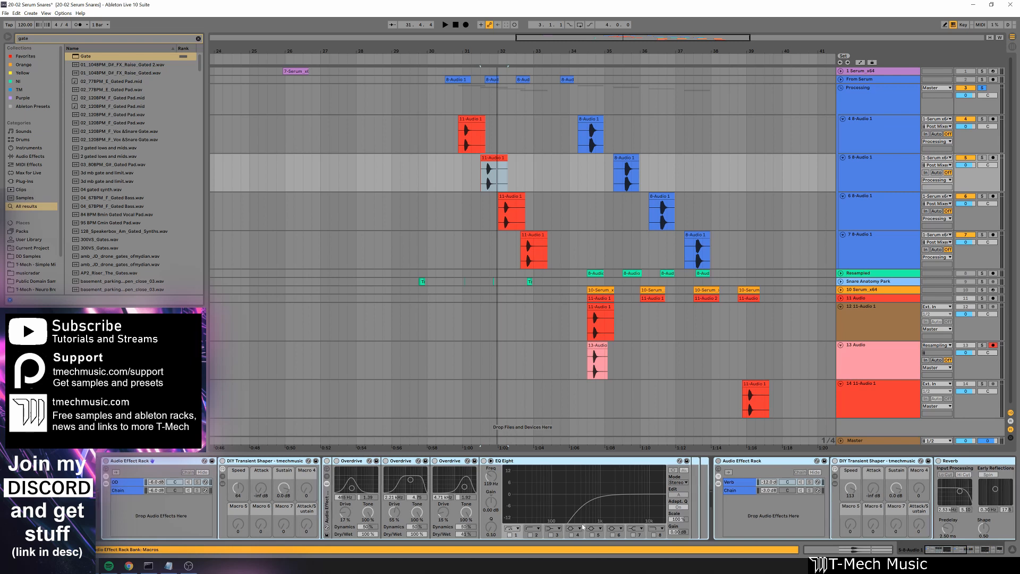
Inspect the OD and dry chains of the first Audio Effect Rack on 5 8-Audio 1 and leave the rack switched on.
click(132, 490)
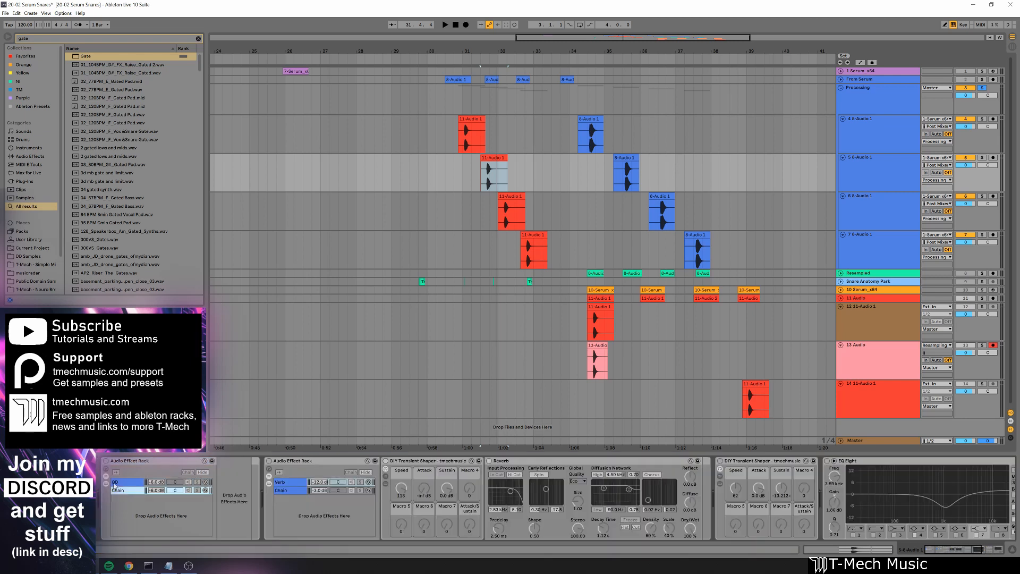
click(114, 482)
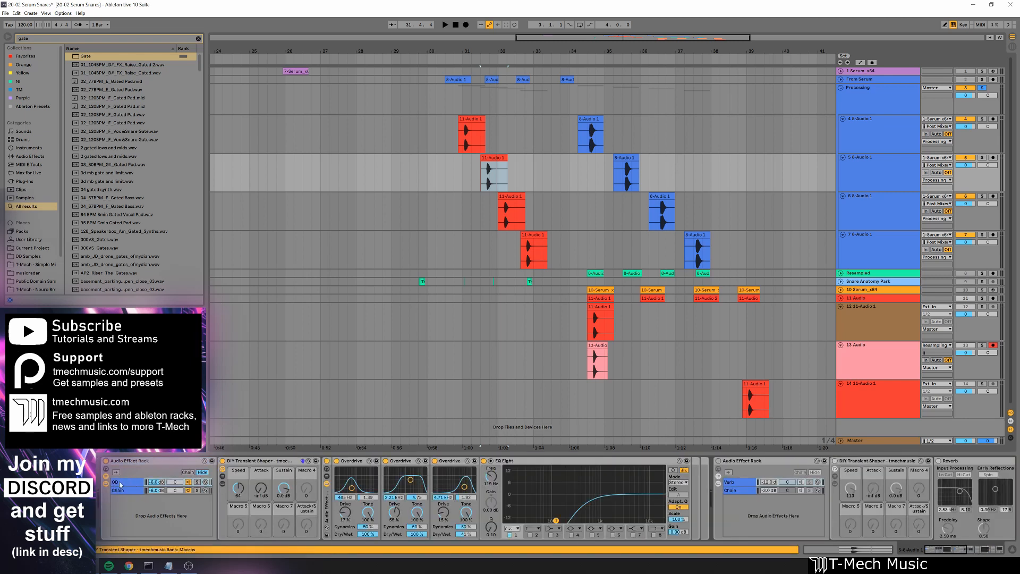
click(106, 461)
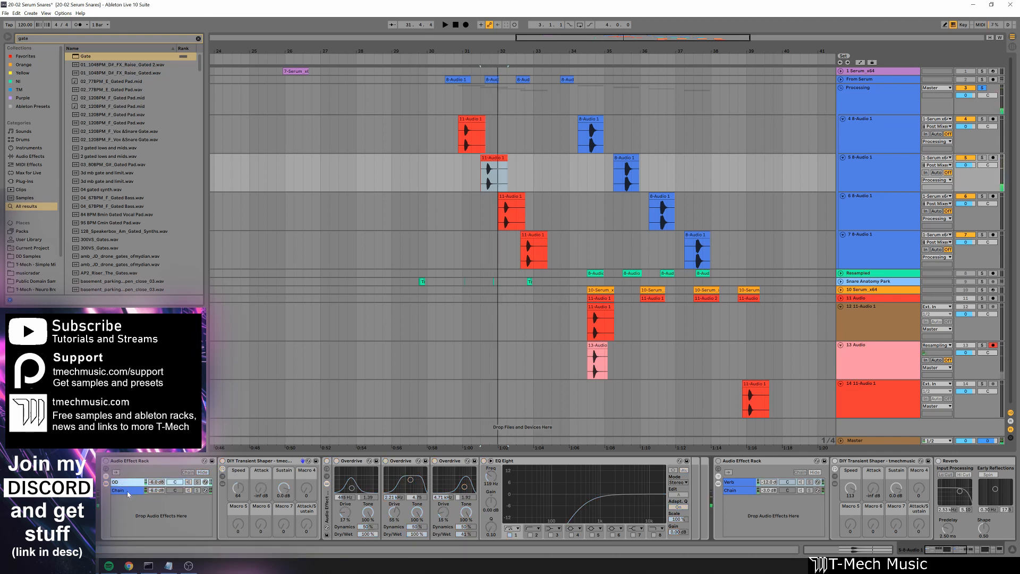
click(127, 492)
click(128, 482)
click(106, 463)
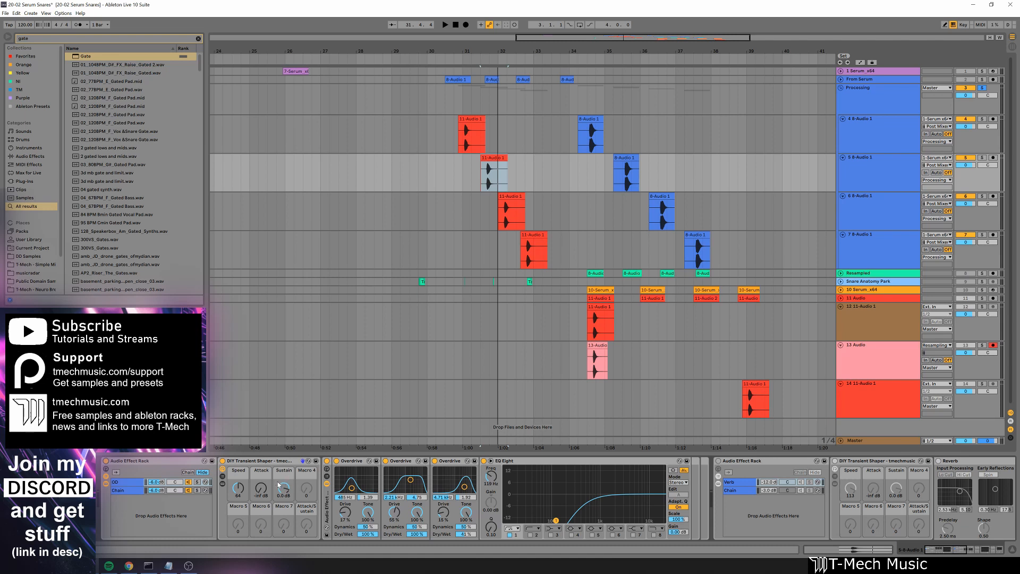
Compare the snare on 5 8-Audio 1 with the first Audio Effect Rack bypassed and active.
key(space)
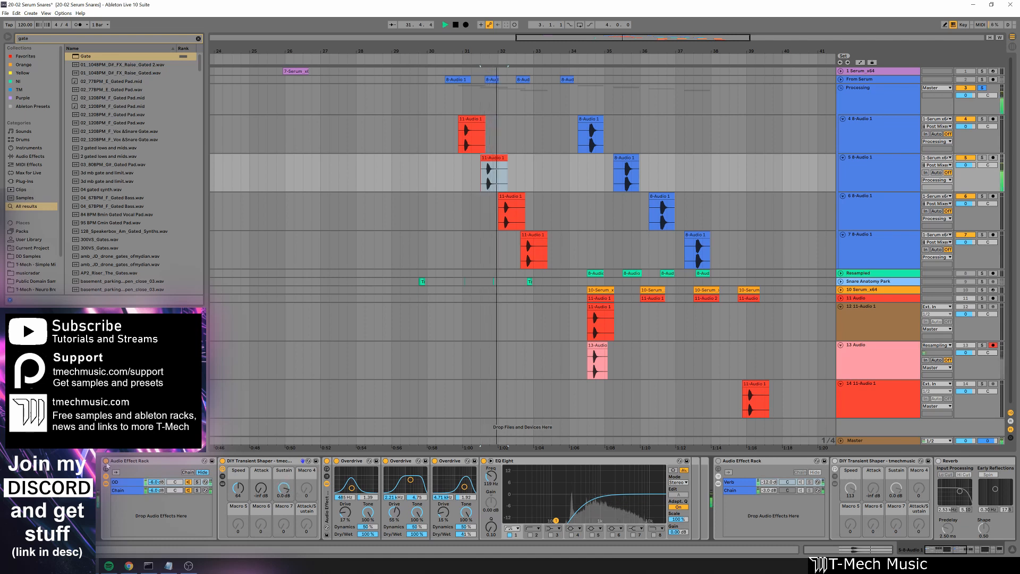
click(106, 461)
click(106, 461)
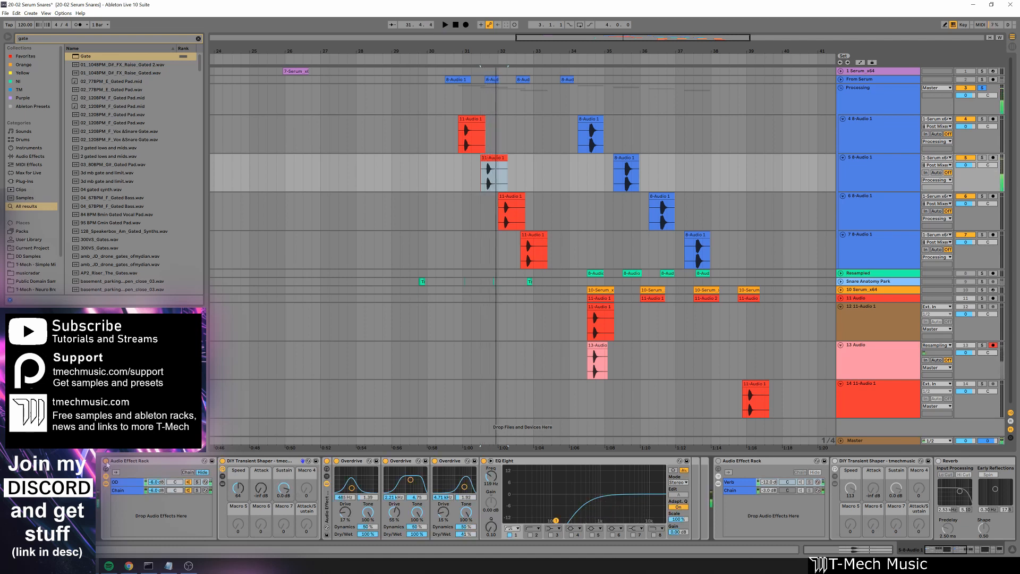
key(space)
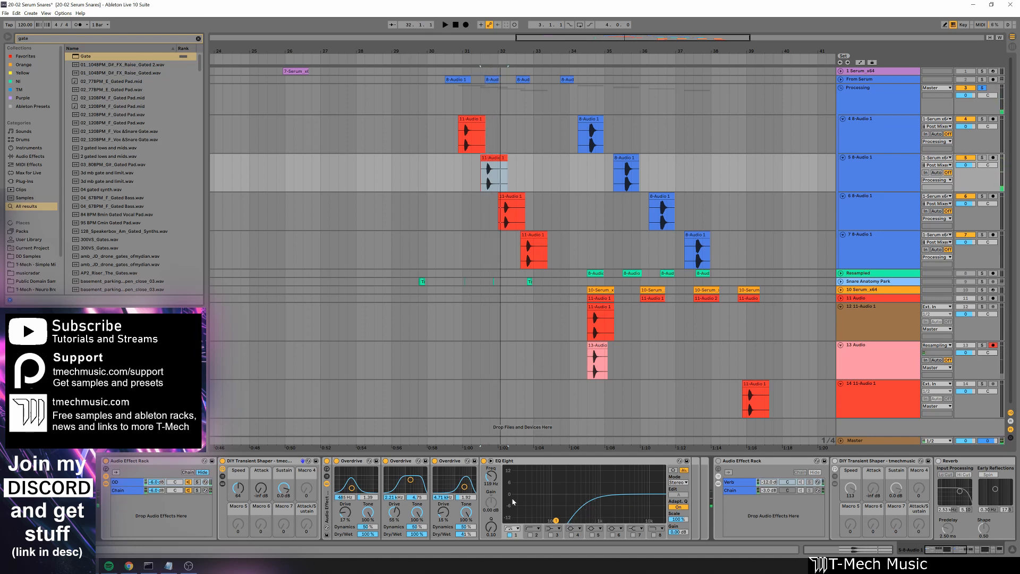
Inspect the dry and Verb chains of the second Audio Effect Rack on 5 8-Audio 1.
click(949, 551)
click(354, 494)
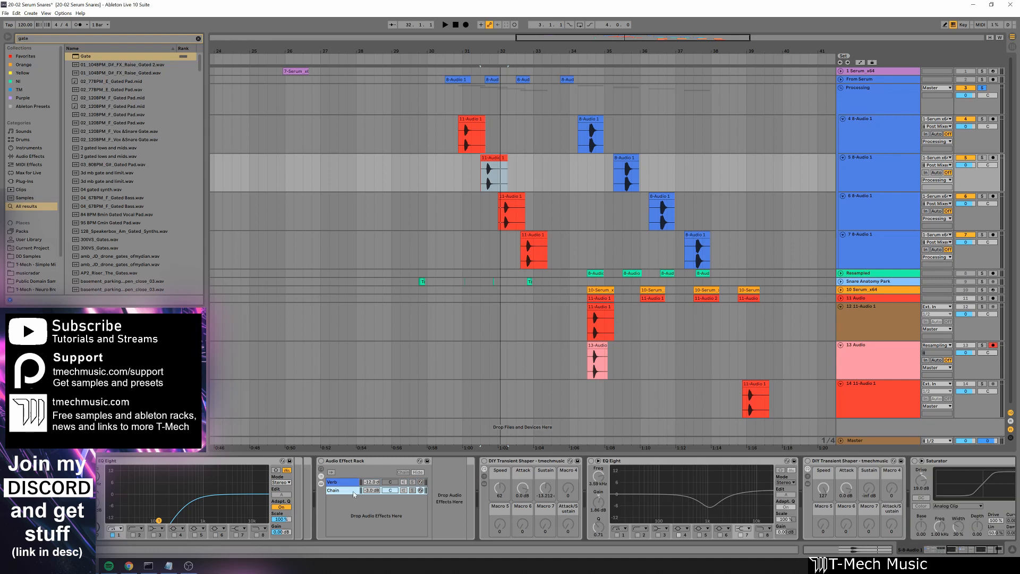
click(343, 483)
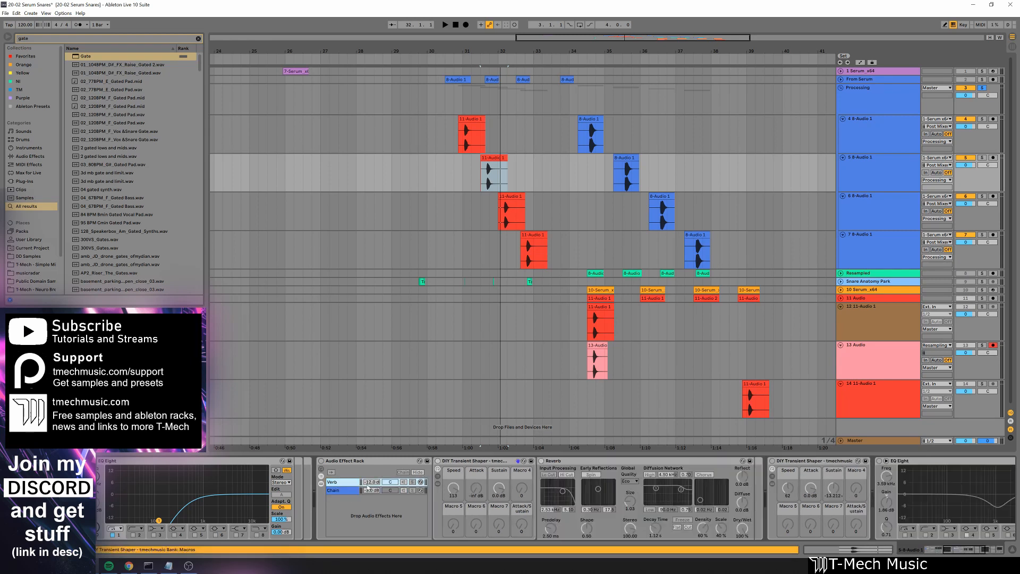
Activate the second Audio Effect Rack on 5 8-Audio 1 and audition the snare through it.
click(320, 460)
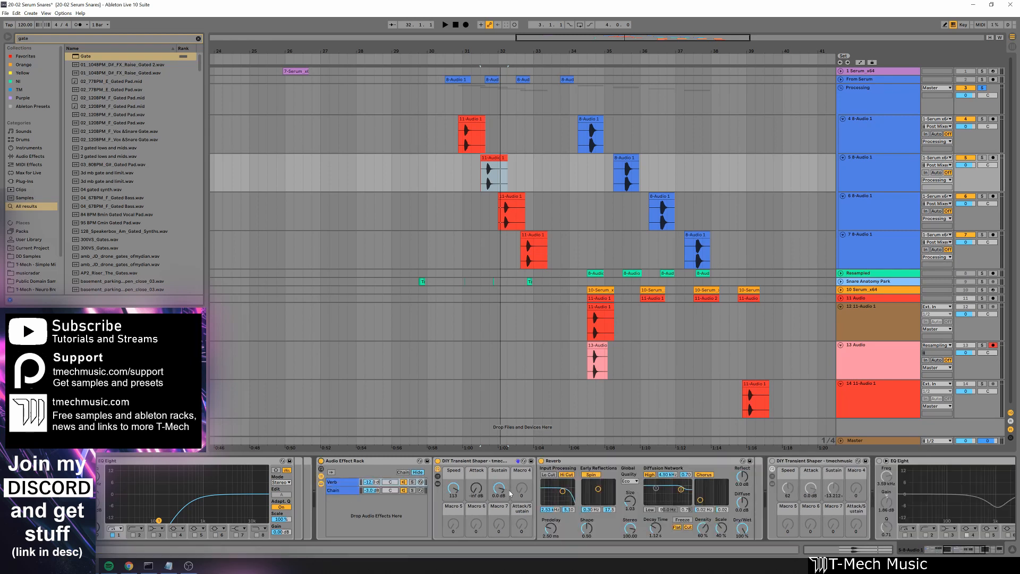
key(space)
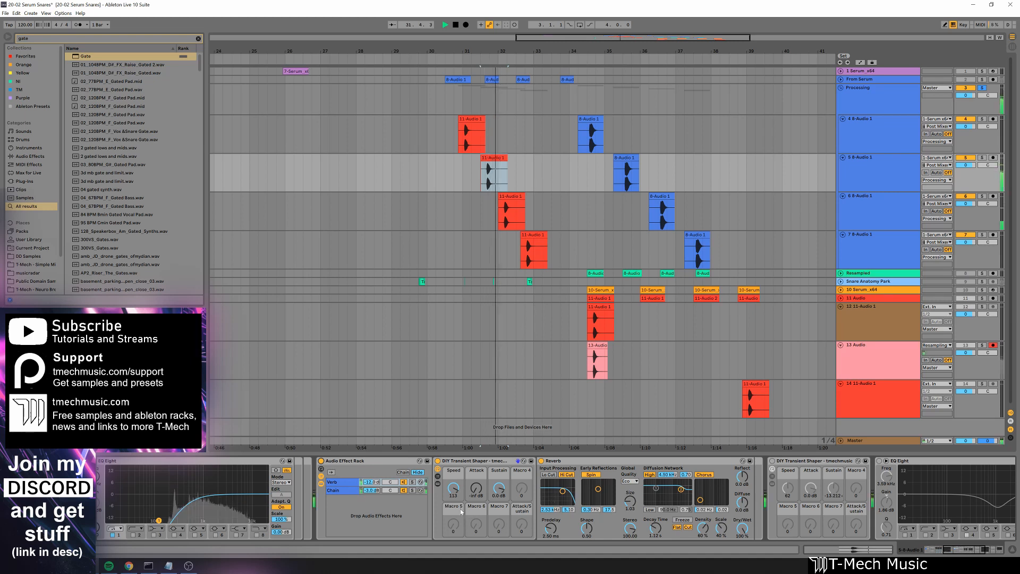
key(space)
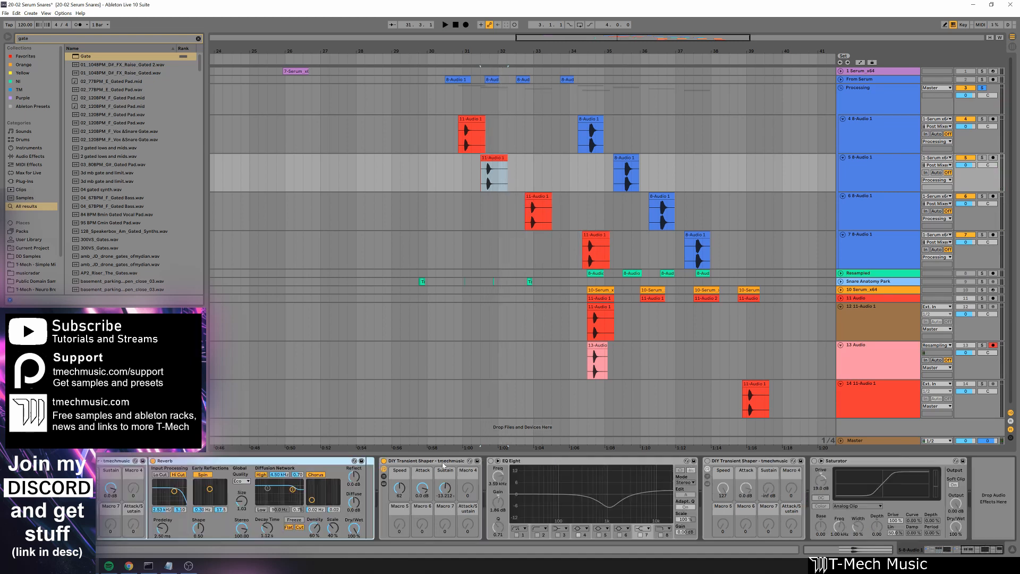
Activate the remaining DIY Transient Shapers and the Saturator on 5 8-Audio 1, auditioning its snare clip along the way.
click(443, 465)
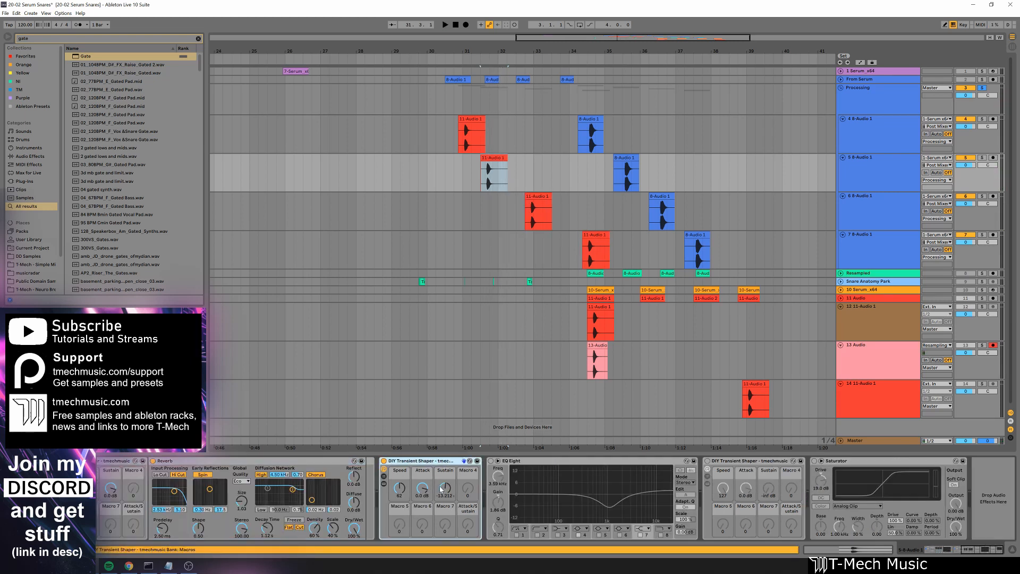
click(485, 158)
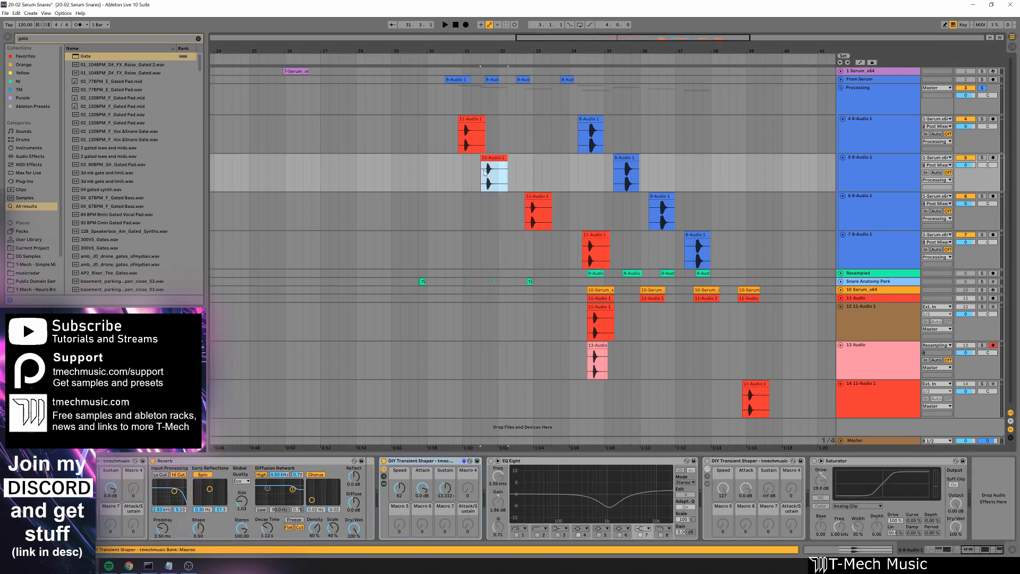
click(484, 169)
key(space)
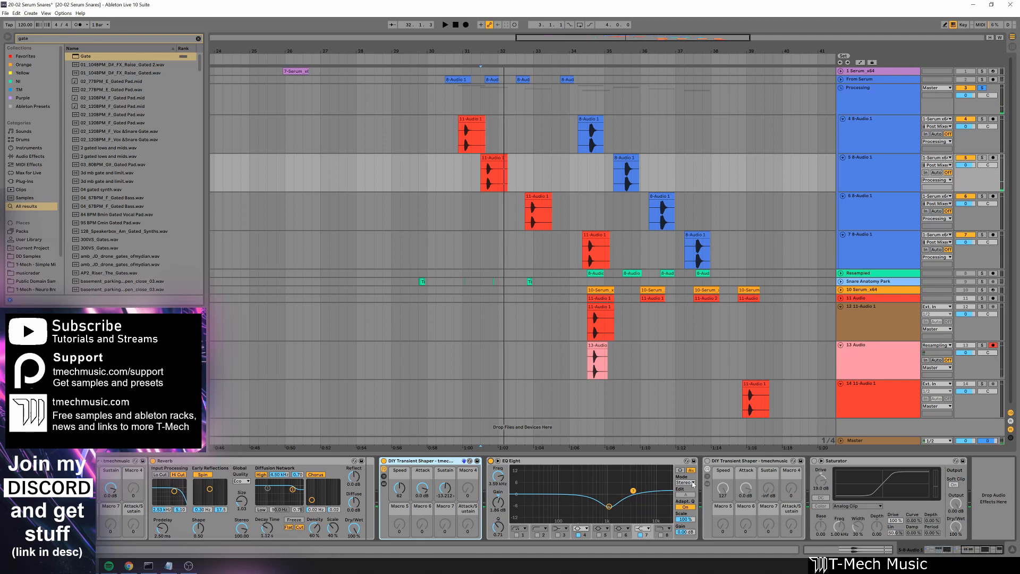
click(706, 461)
click(814, 460)
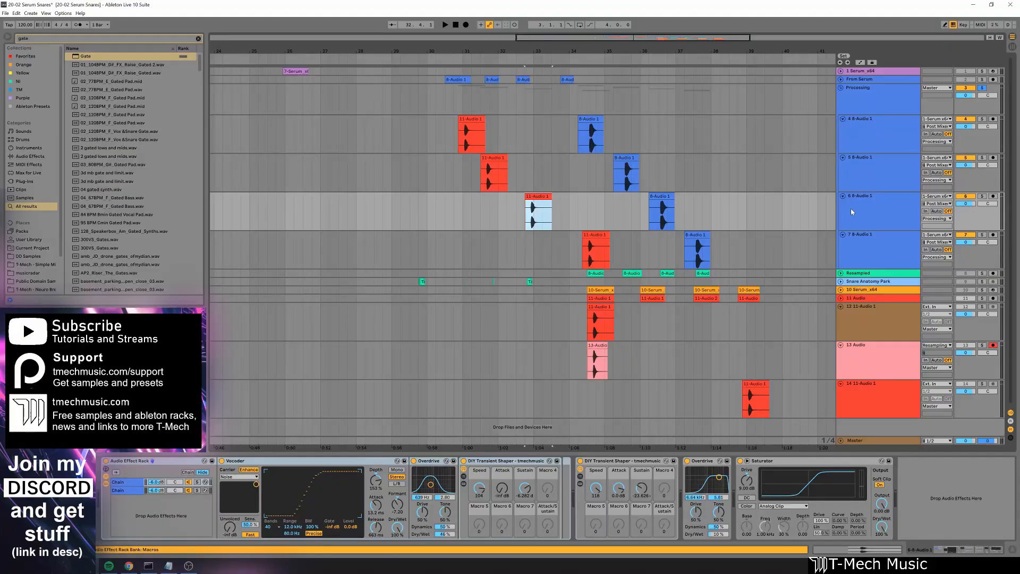
Audition the snare on 6 8-Audio 1 and show the devices in the first chain of its Audio Effect Rack.
click(869, 217)
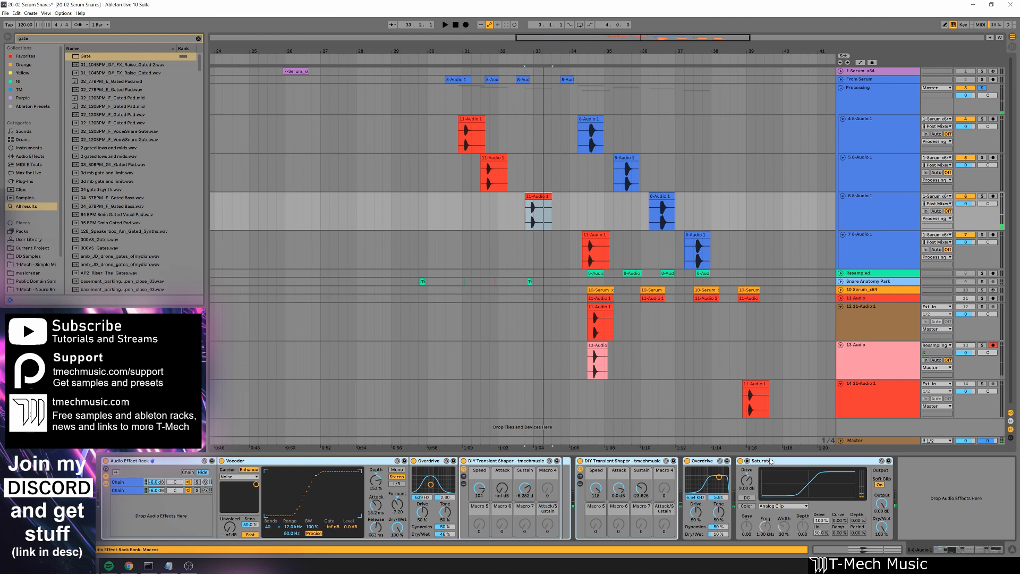
key(space)
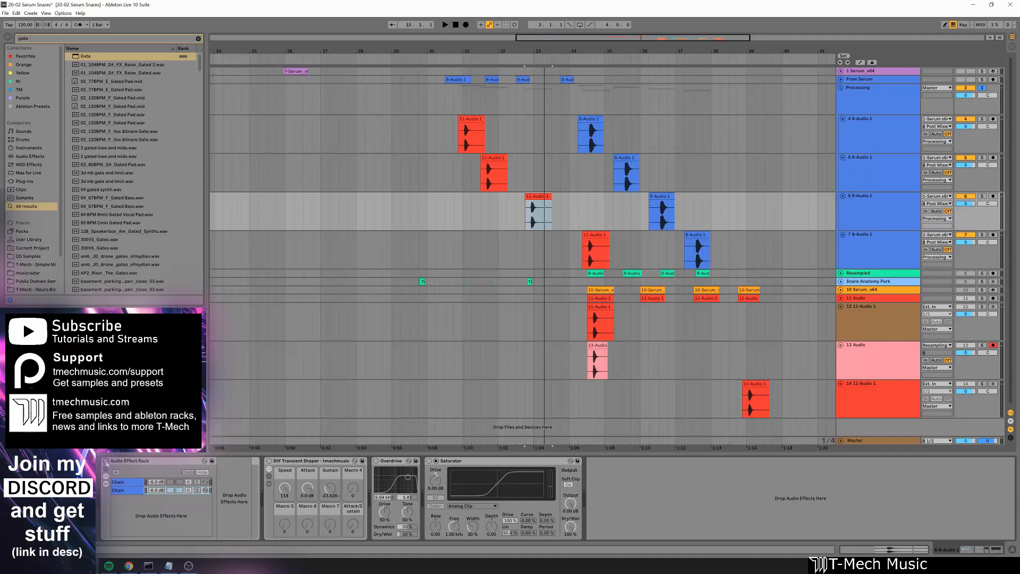
click(131, 482)
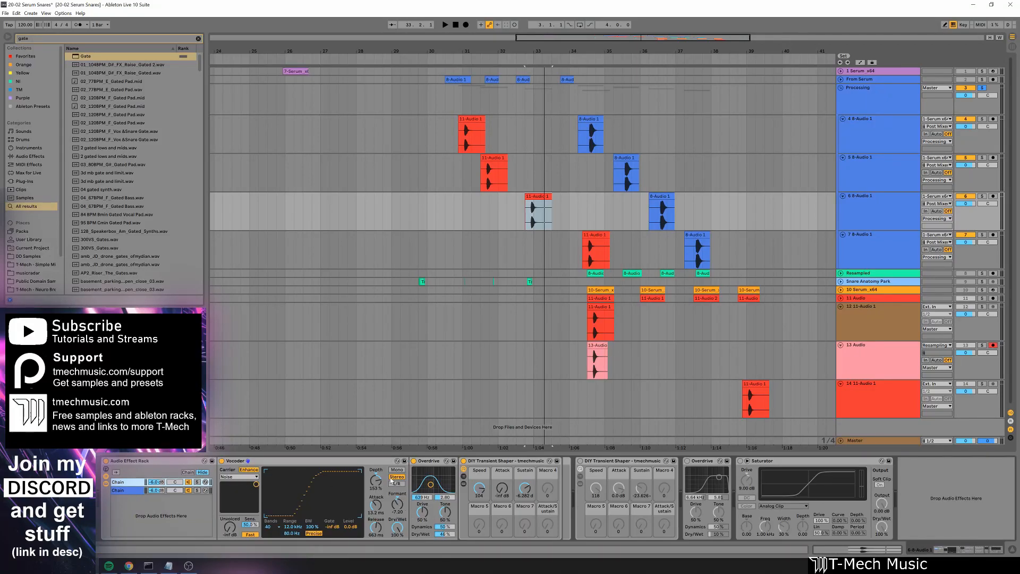
Compare the snare with the Overdrive in the 6 8-Audio 1 rack's first chain bypassed and active.
click(413, 461)
key(space)
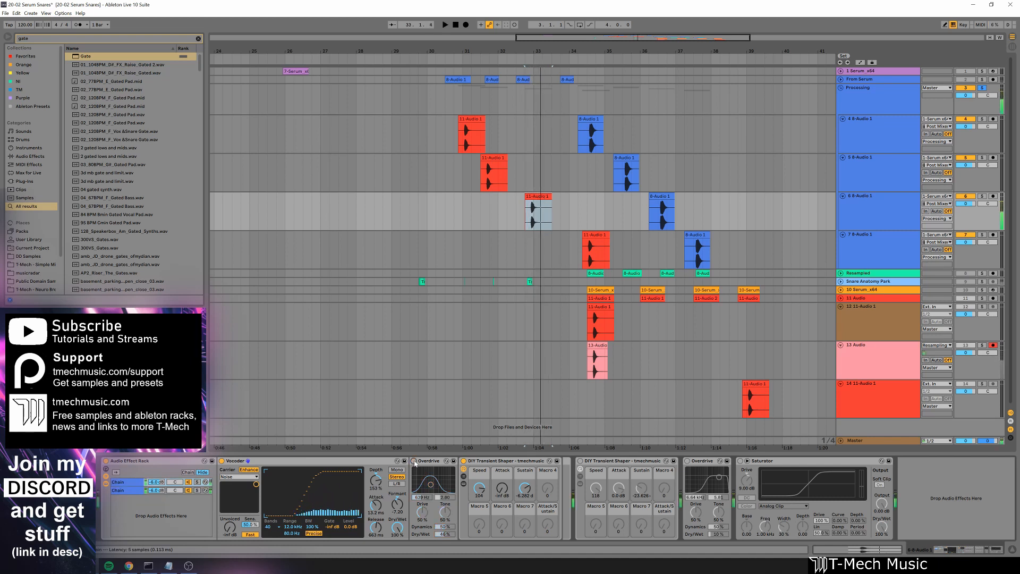
click(414, 460)
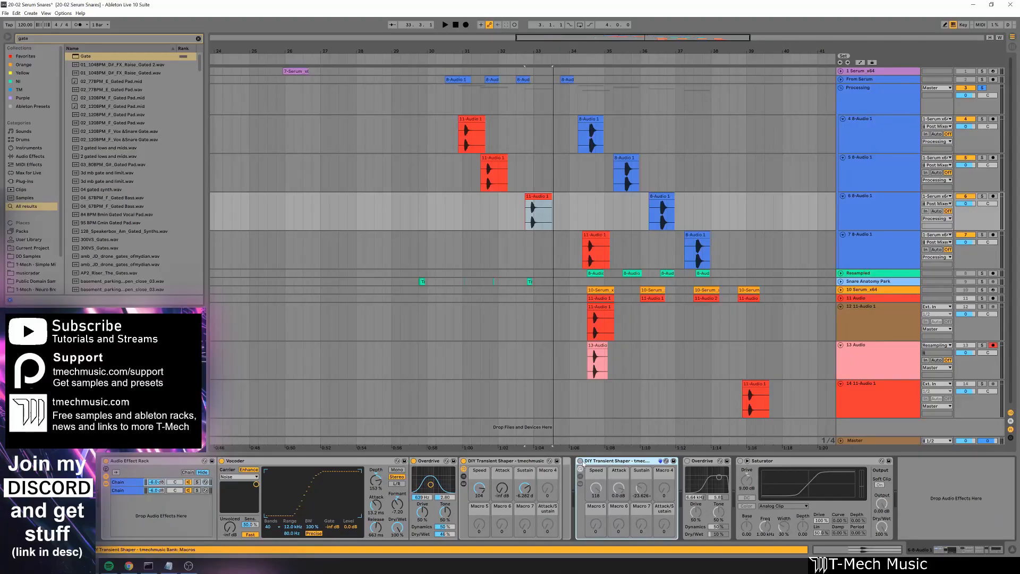
Activate the DIY Transient Shaper, Overdrive and Saturator after the rack on 6 8-Audio 1 one by one, auditioning the snare each time.
click(581, 461)
key(space)
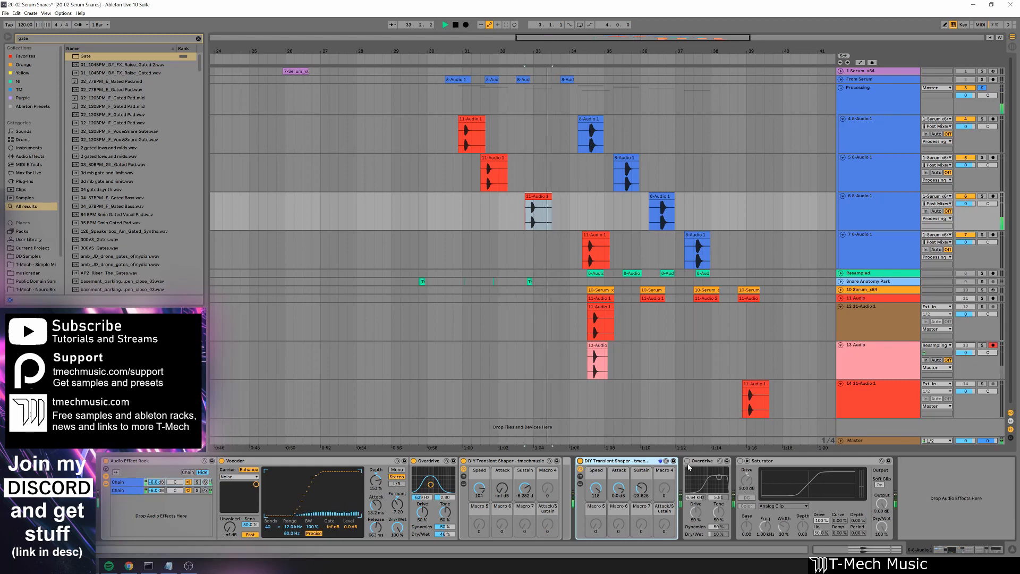
click(687, 461)
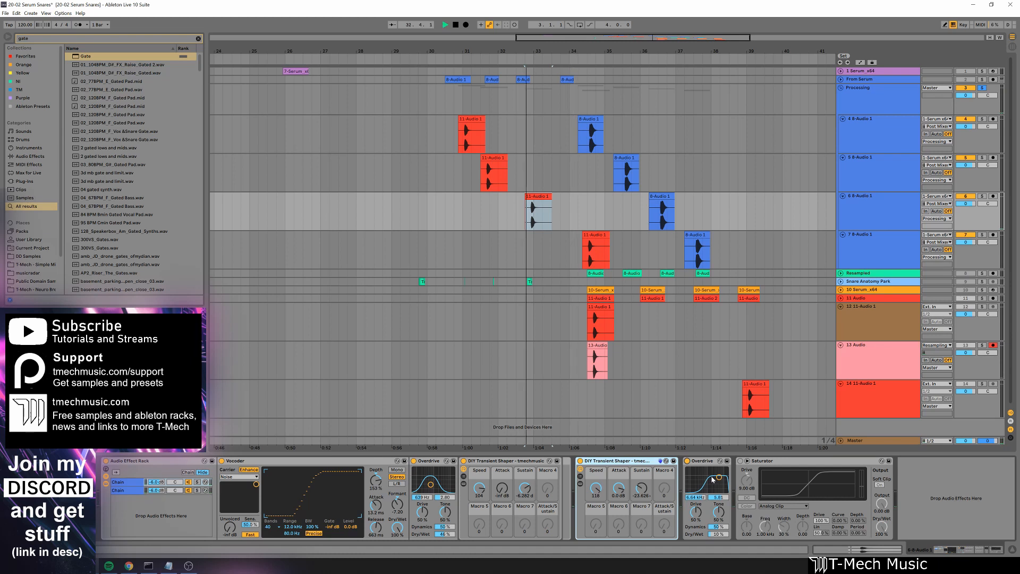
key(space)
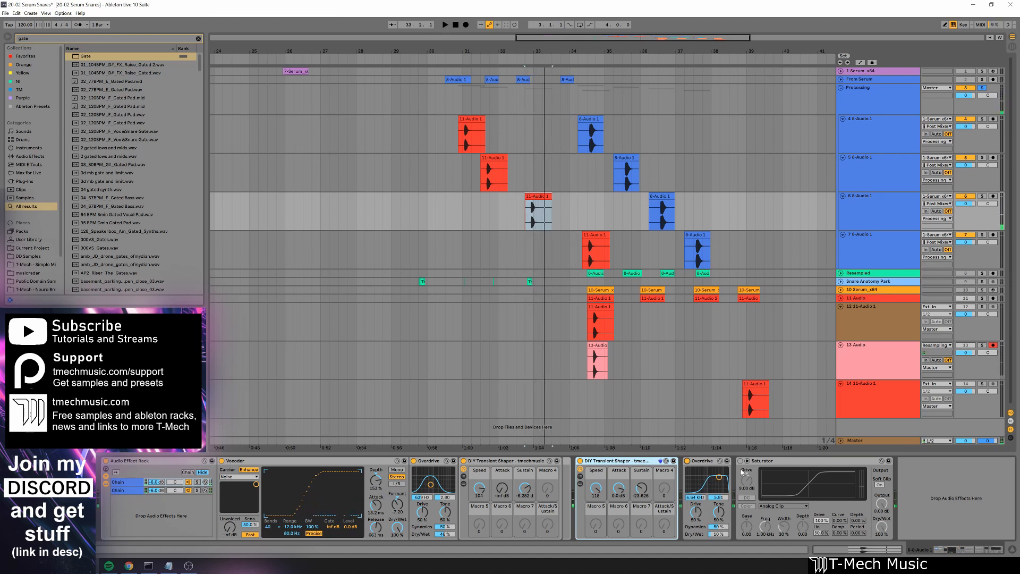
click(740, 460)
key(space)
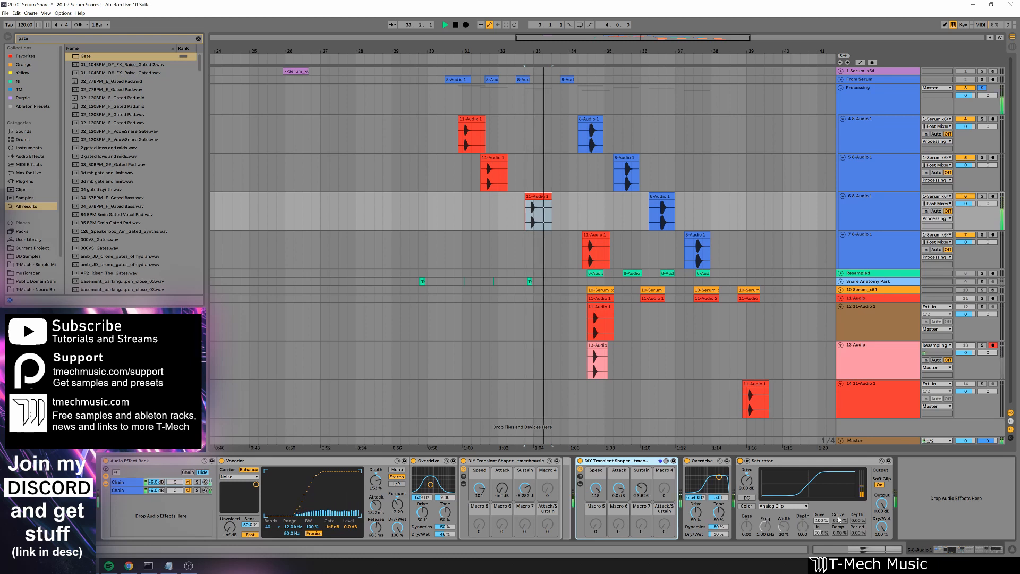
Move the red snare clip on 7 8-Audio 1 earlier to an empty spot in bar 28 and audition it.
click(878, 251)
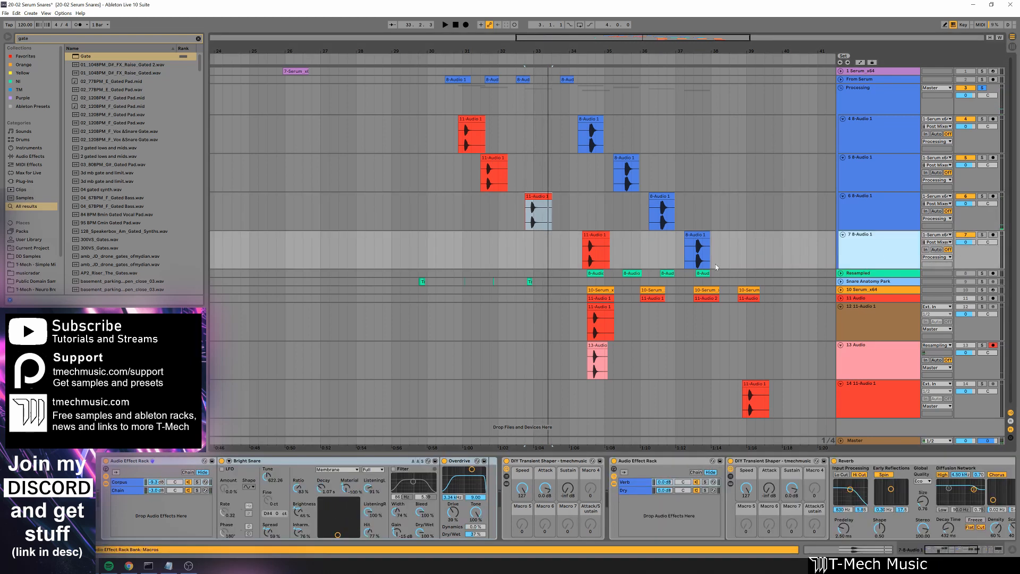
drag(595, 251, 386, 251)
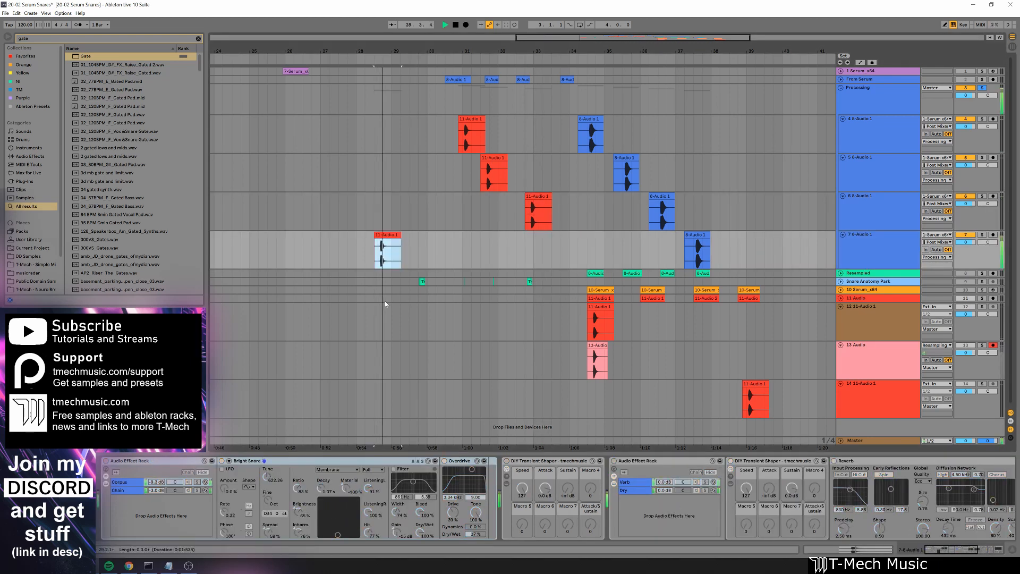
key(space)
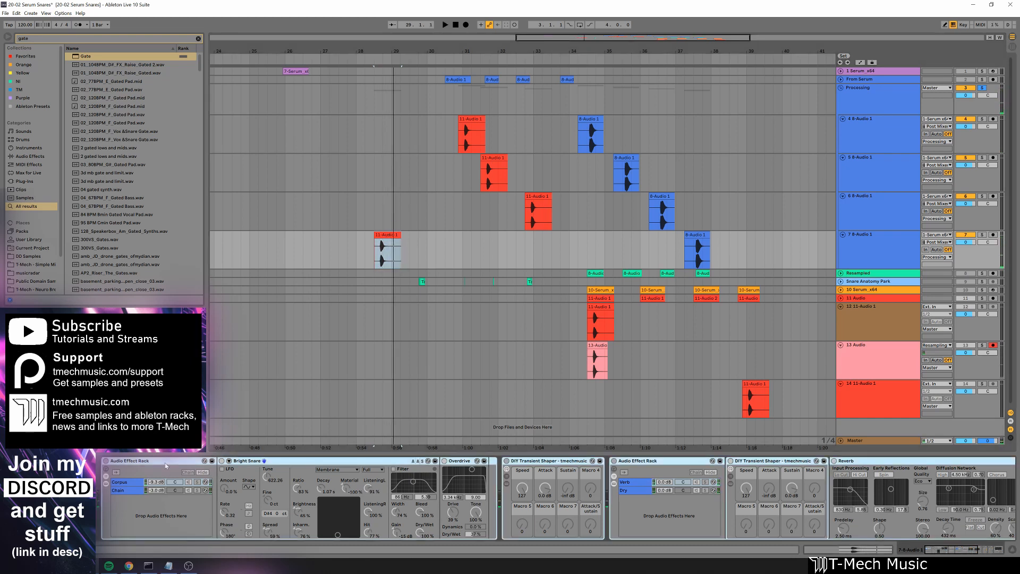
Audition the first Audio Effect Rack on 7 8-Audio 1 with both chains and with its Corpus chain soloed.
key(space)
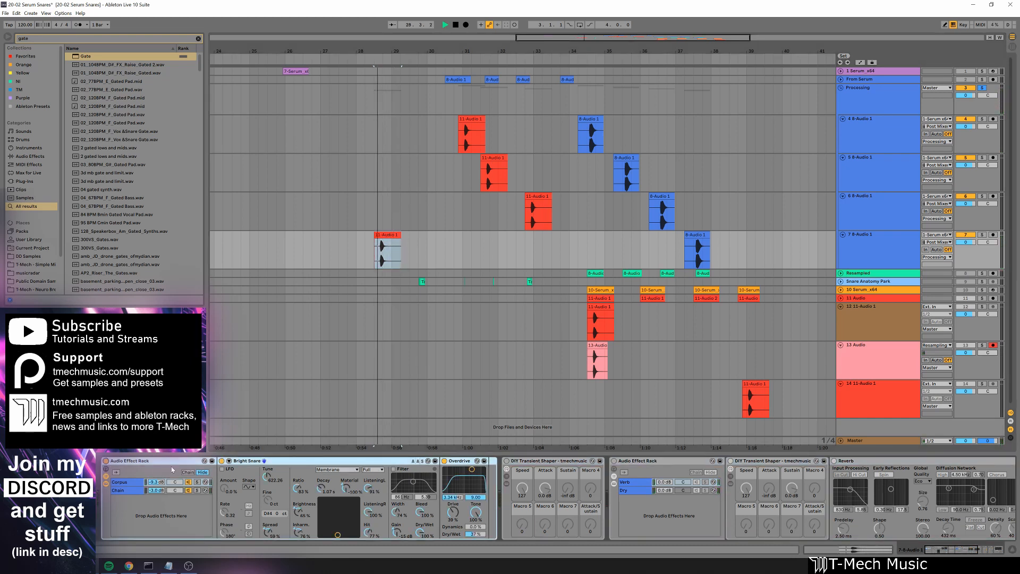
key(space)
click(197, 481)
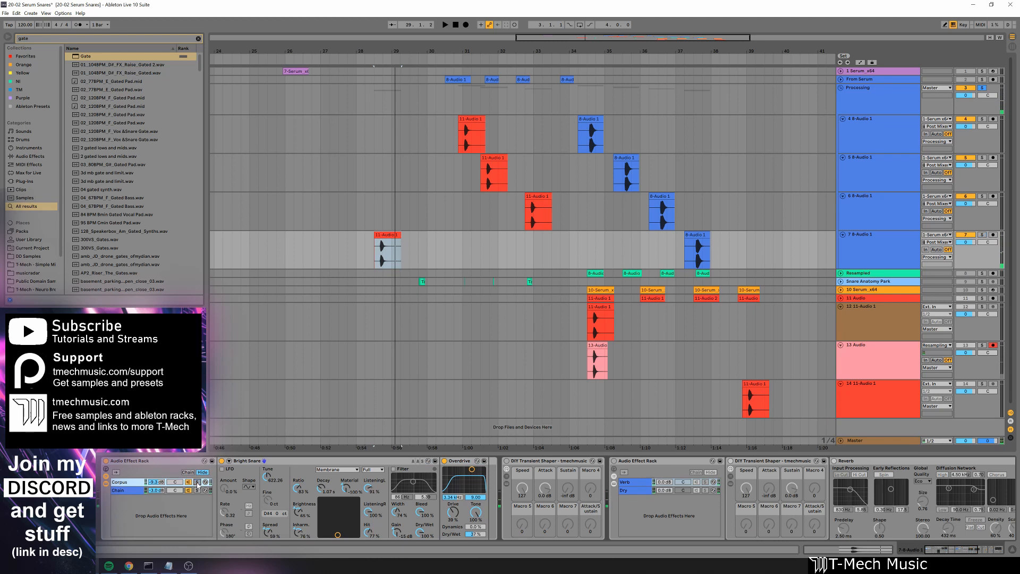
key(space)
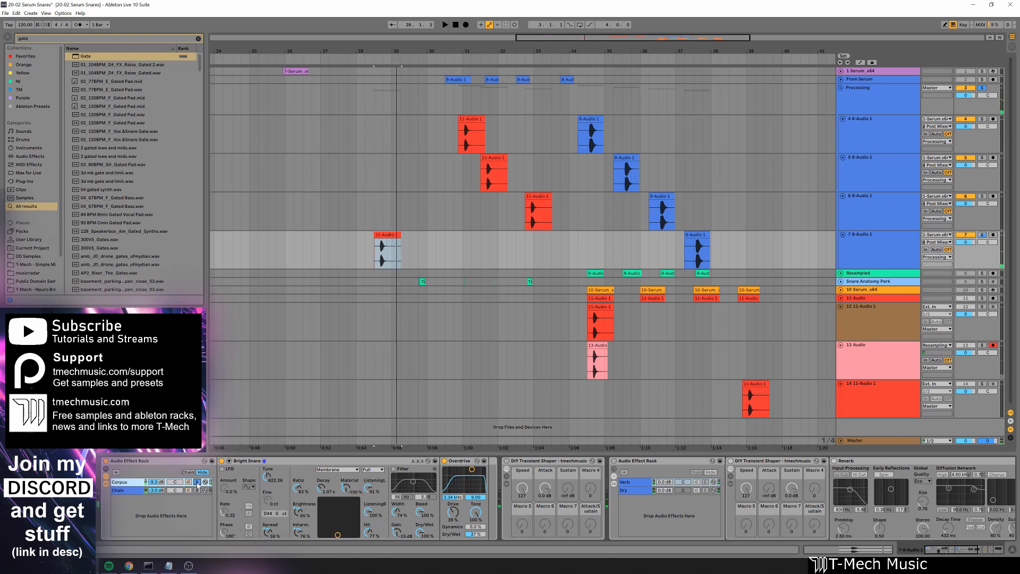
Activate the DIY Transient Shaper after the first rack on 7 8-Audio 1 and audition the second rack, inspecting its Dry and Verb chains.
click(507, 461)
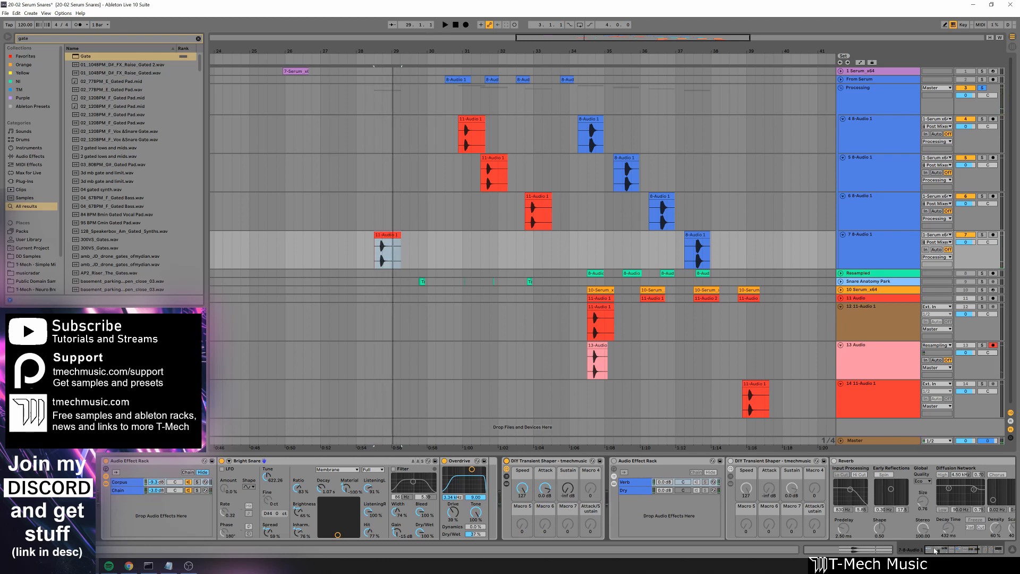
drag(935, 551, 945, 551)
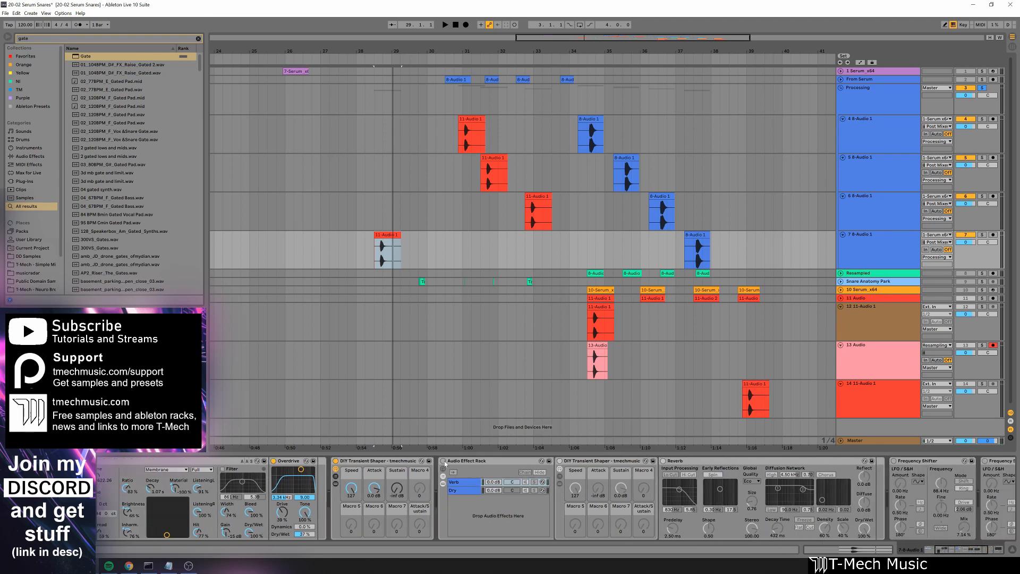
click(474, 491)
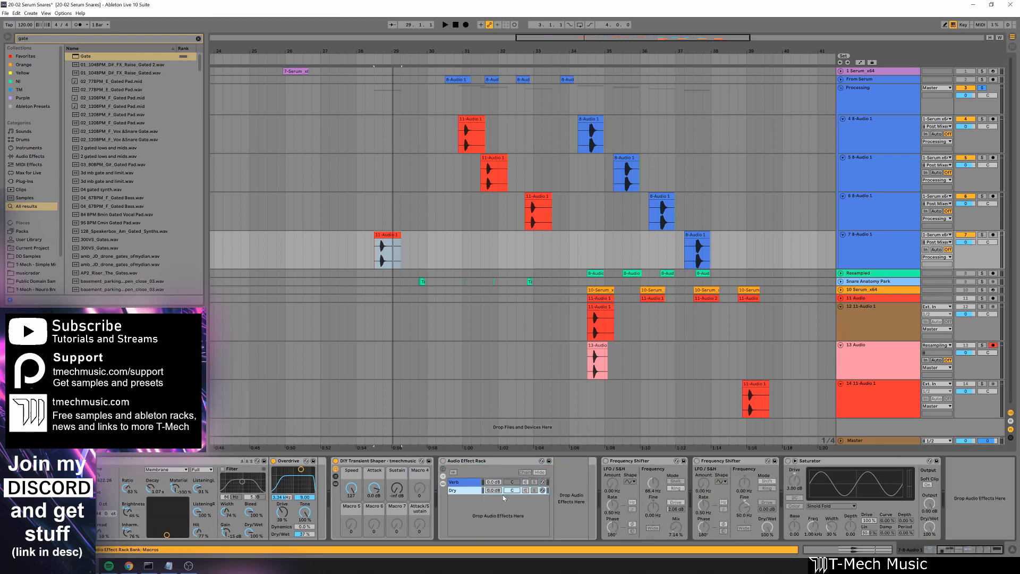
click(469, 485)
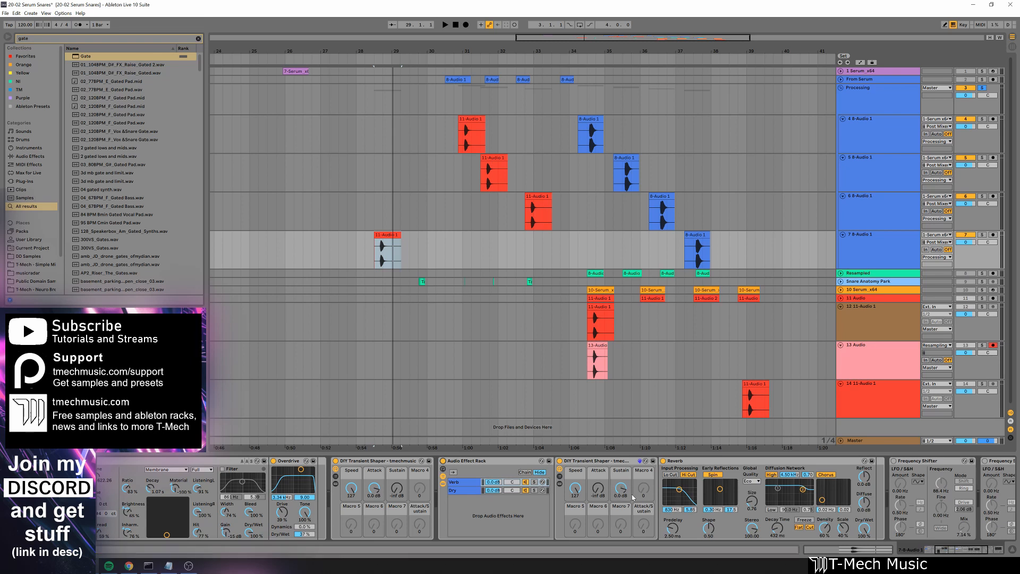
key(space)
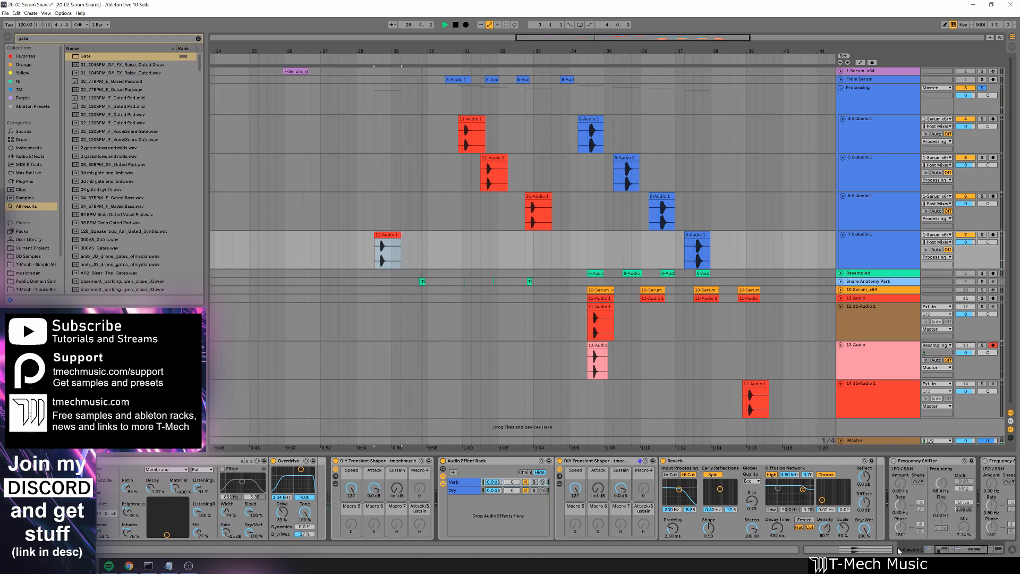
key(space)
Activate the first Frequency Shifter on 7 8-Audio 1 in Ring mode and audition the snare.
scroll(734, 482, right, 5)
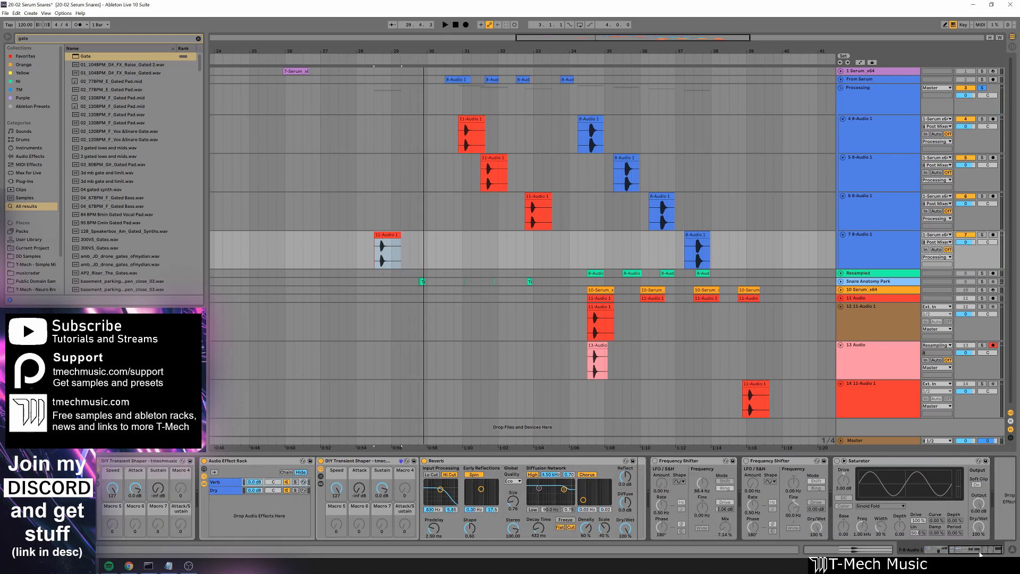
click(632, 462)
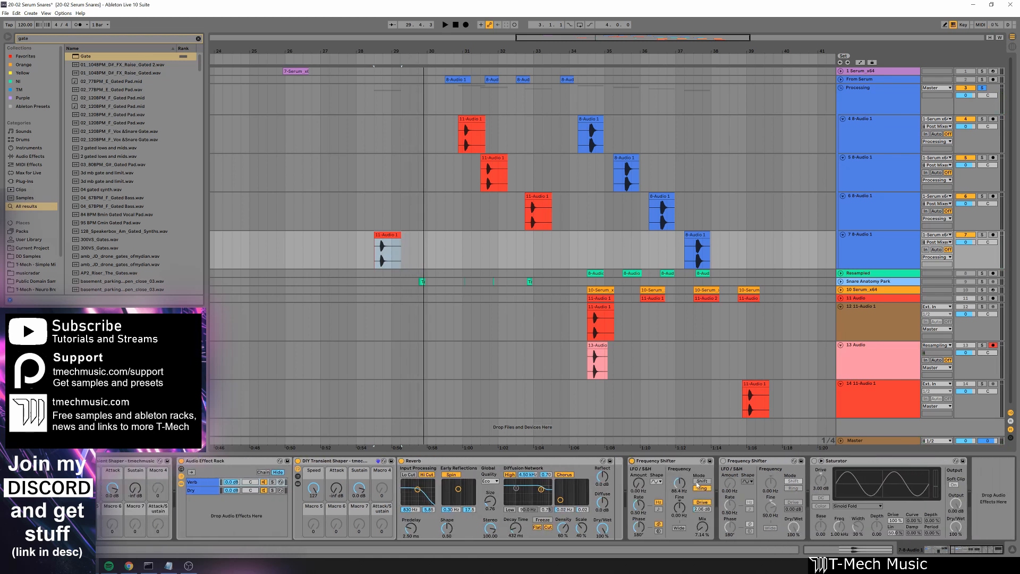
click(701, 488)
key(space)
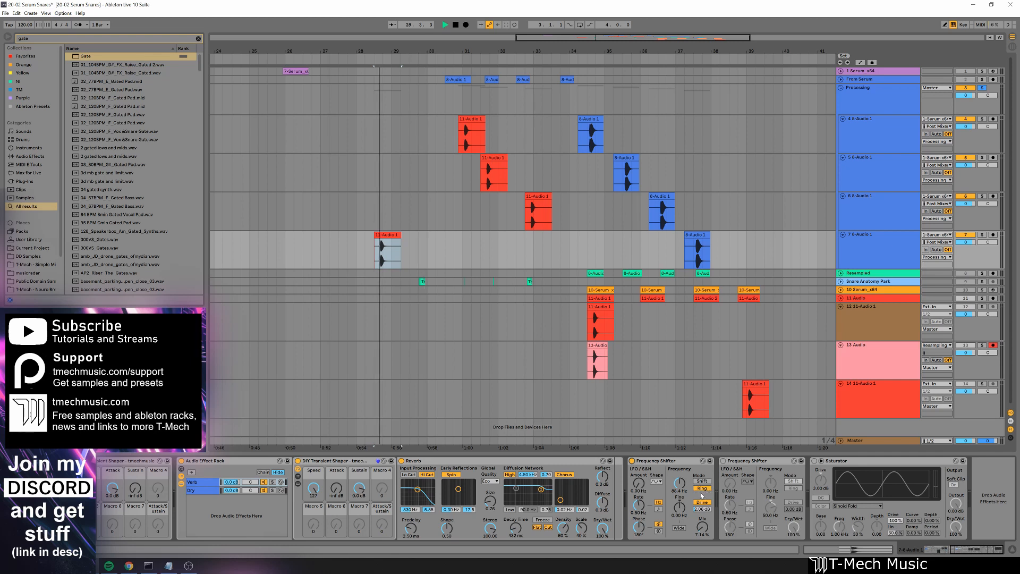
key(space)
Adjust the first Frequency Shifter's Mix to 8.73 % while auditioning the snare.
drag(702, 527, 702, 523)
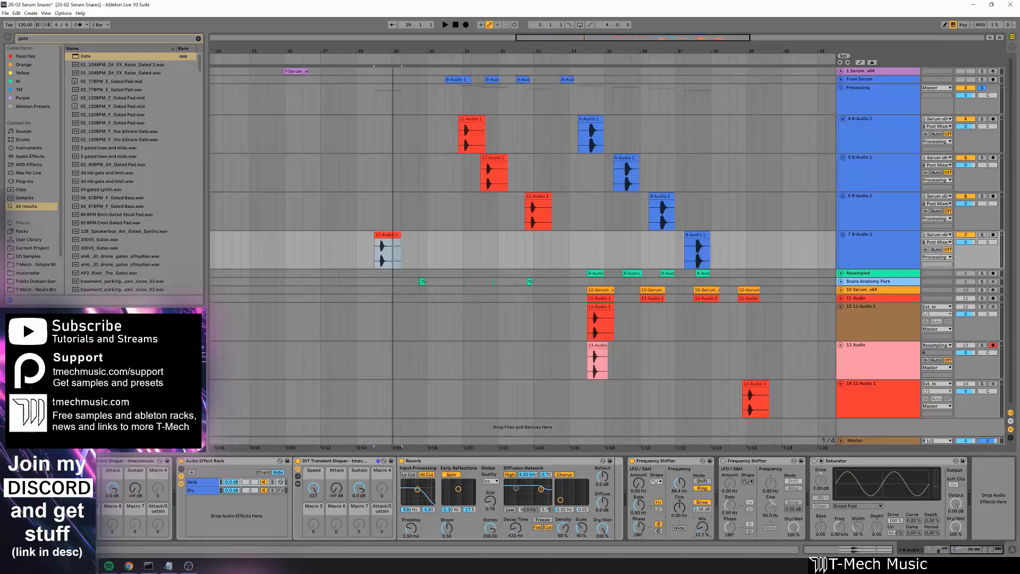
key(space)
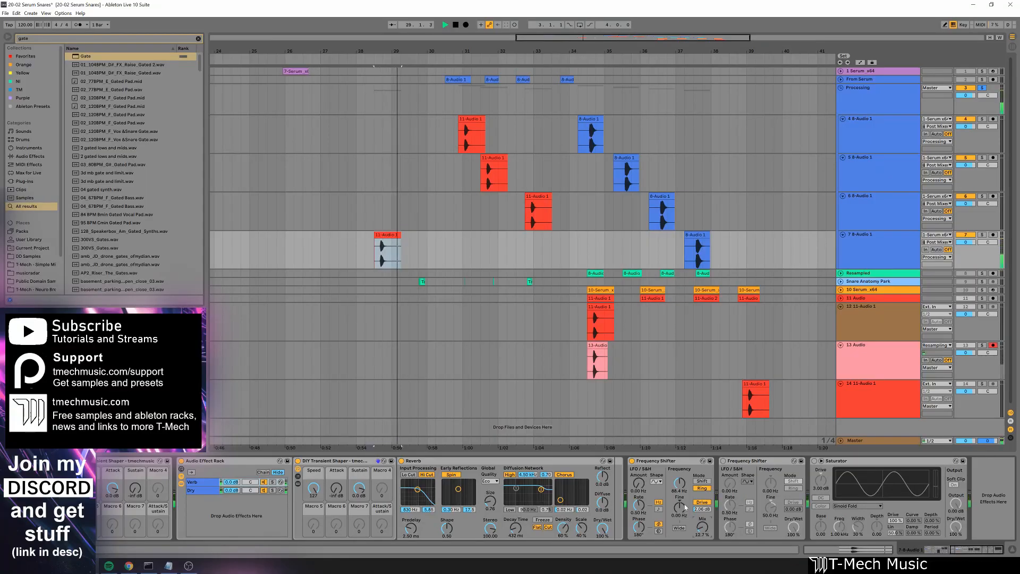
key(space)
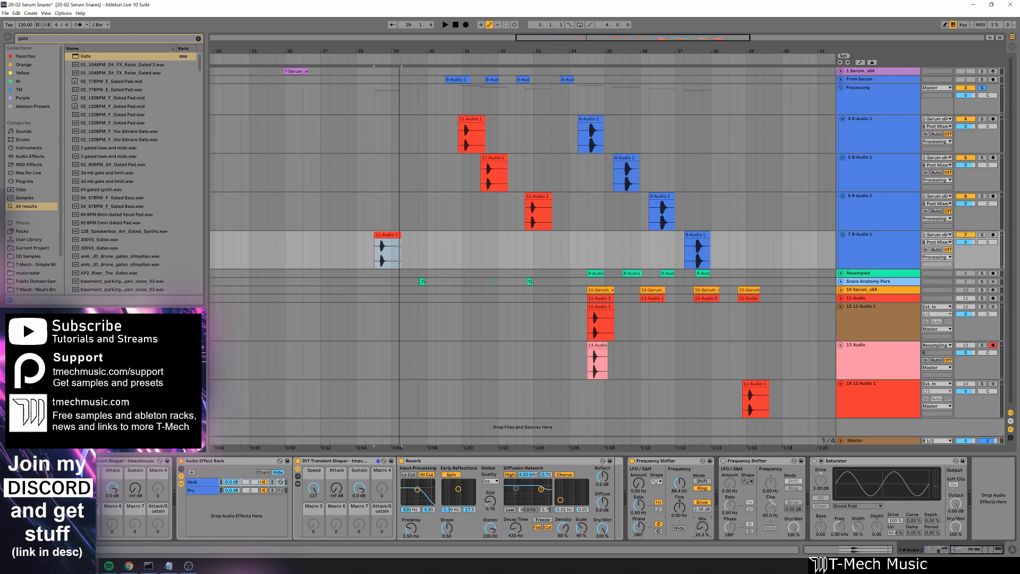
key(space)
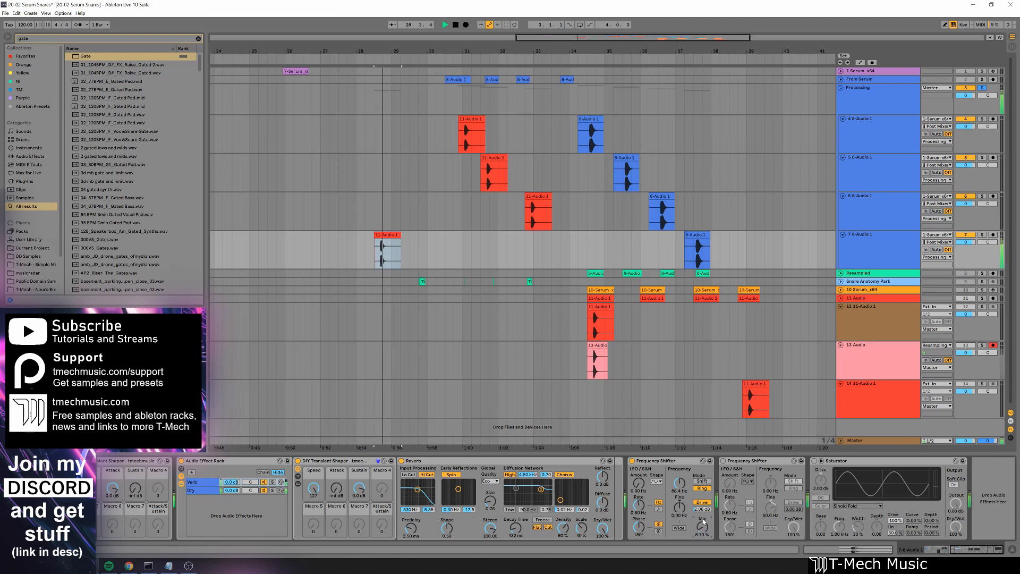
key(space)
Activate the second Frequency Shifter in Shift mode and the Saturator on 7 8-Audio 1, auditioning the snare.
click(723, 461)
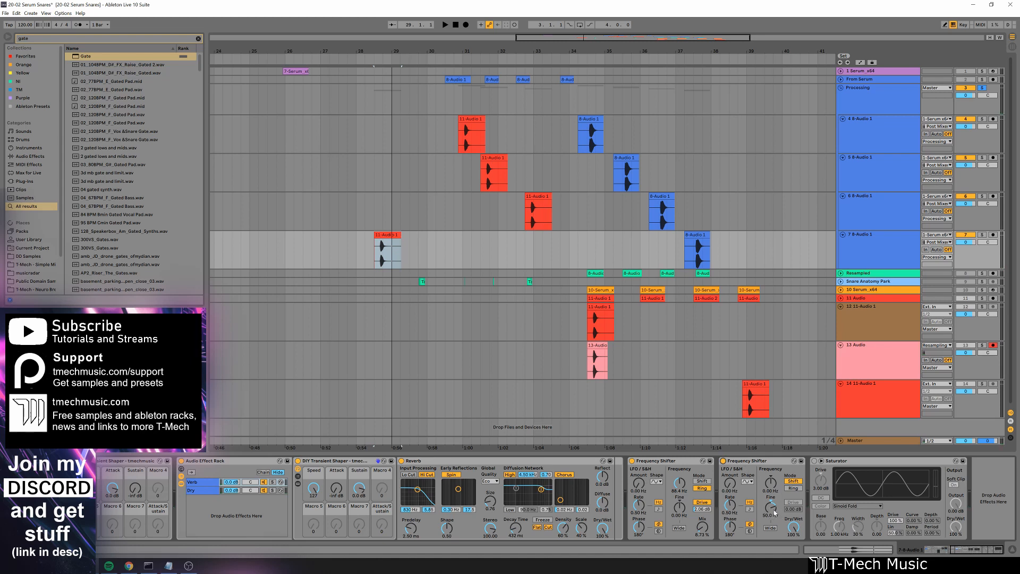
key(space)
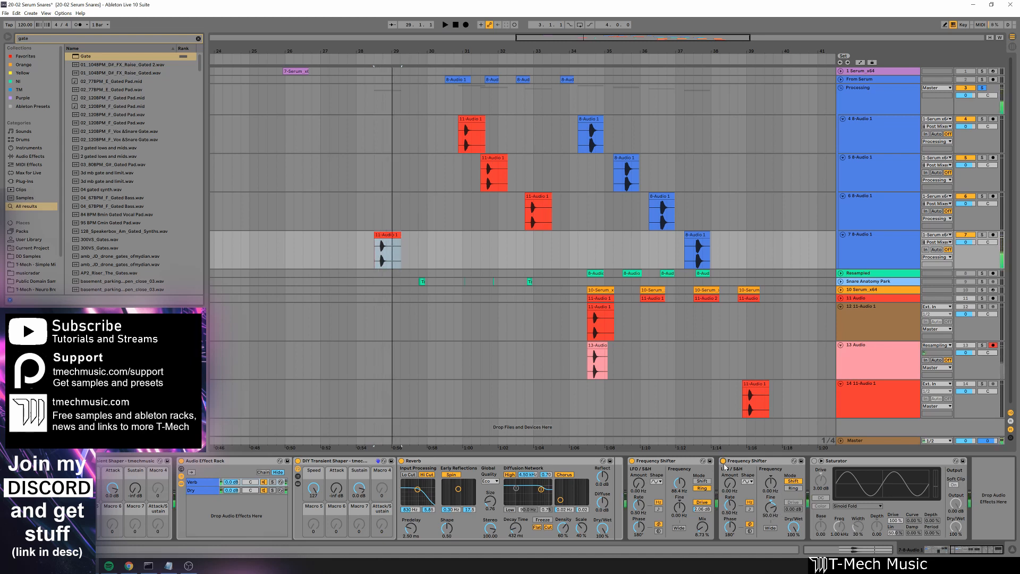
click(723, 461)
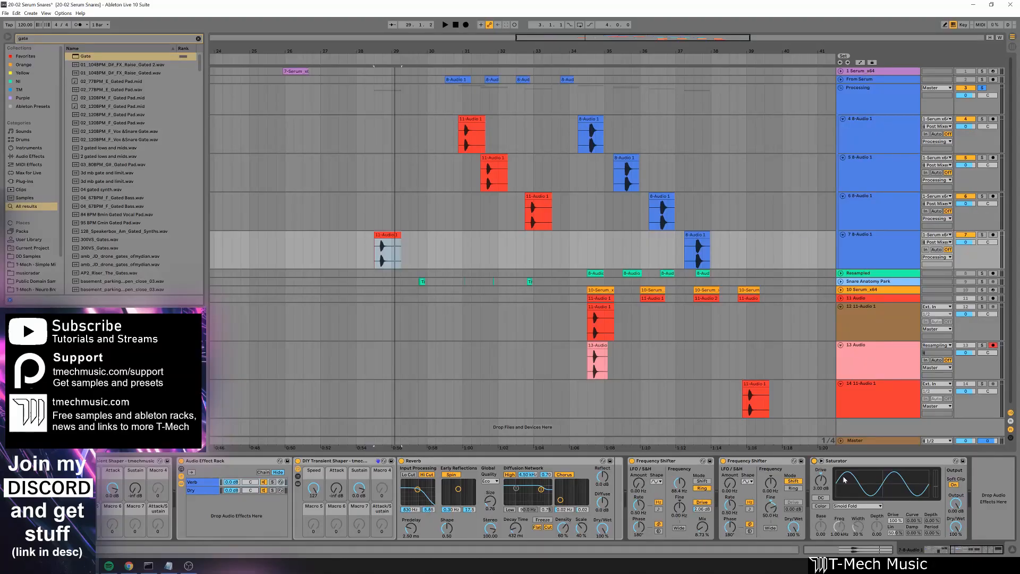
key(space)
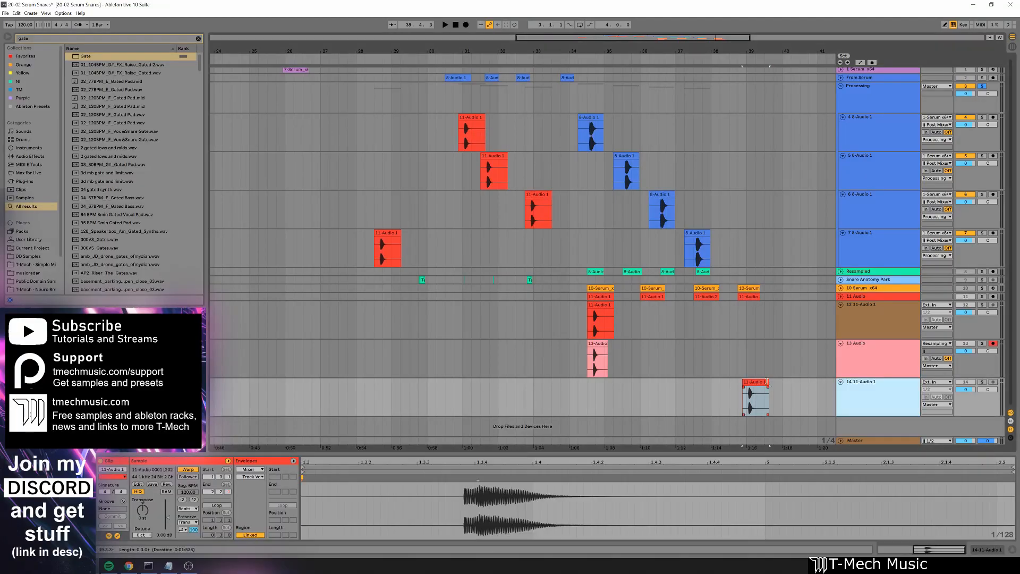
Load a Gate onto 14 11-Audio 1 with threshold -inf dB and return 0.00 dB, and audition the soloed snare clip.
click(870, 402)
mouse_move(101, 57)
mouse_down()
mouse_move(315, 487)
mouse_move(334, 492)
mouse_up()
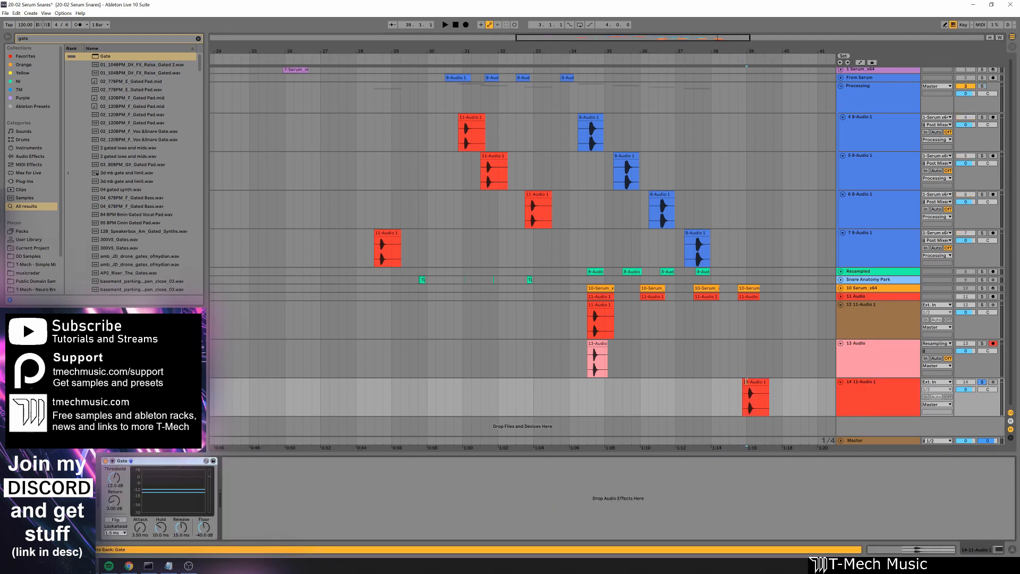
click(746, 381)
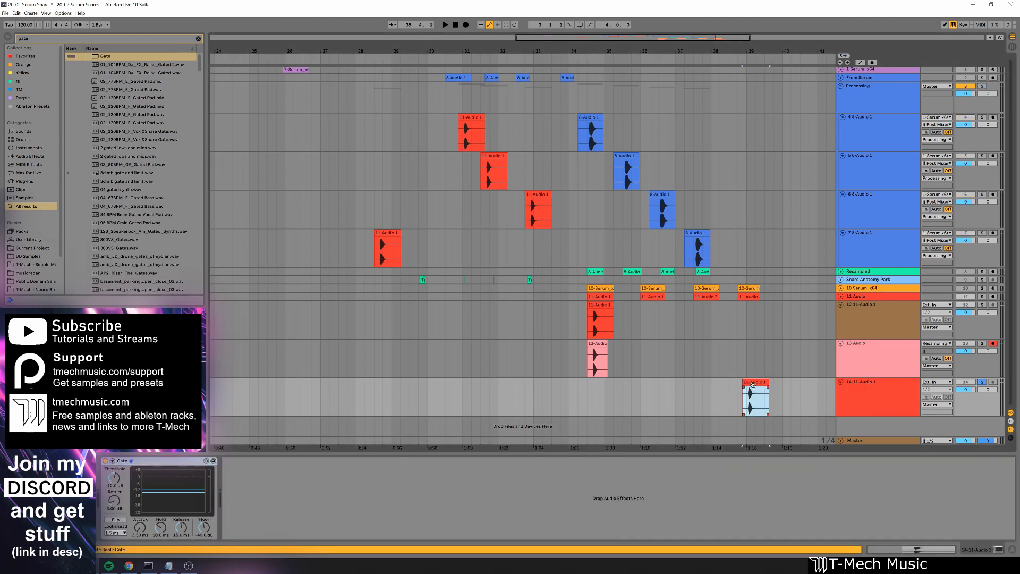
key(space)
key(space)
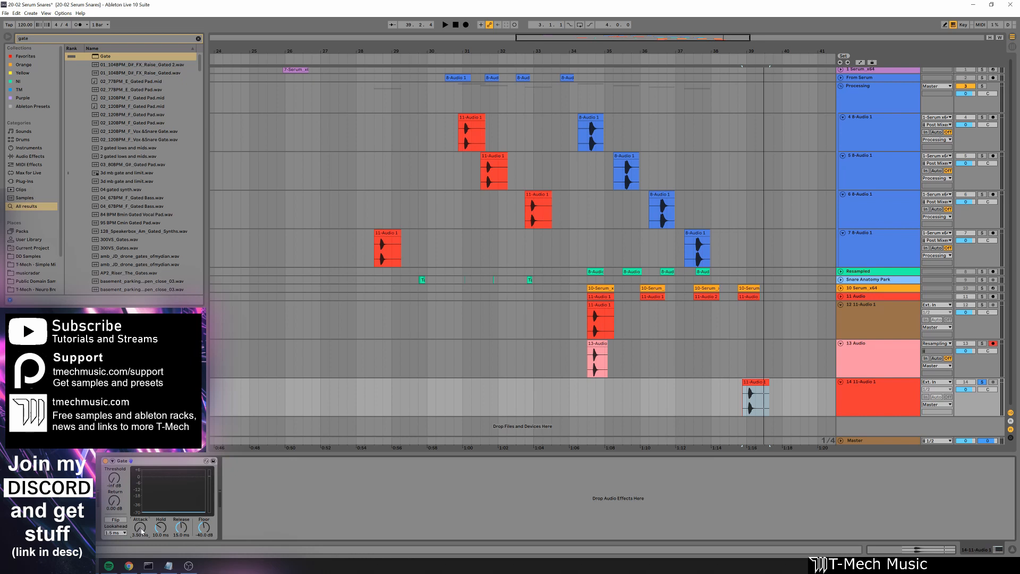
Set the Gate's attack to 150 ms while auditioning the snare, and rename the device Sustain.
drag(143, 530, 147, 529)
key(space)
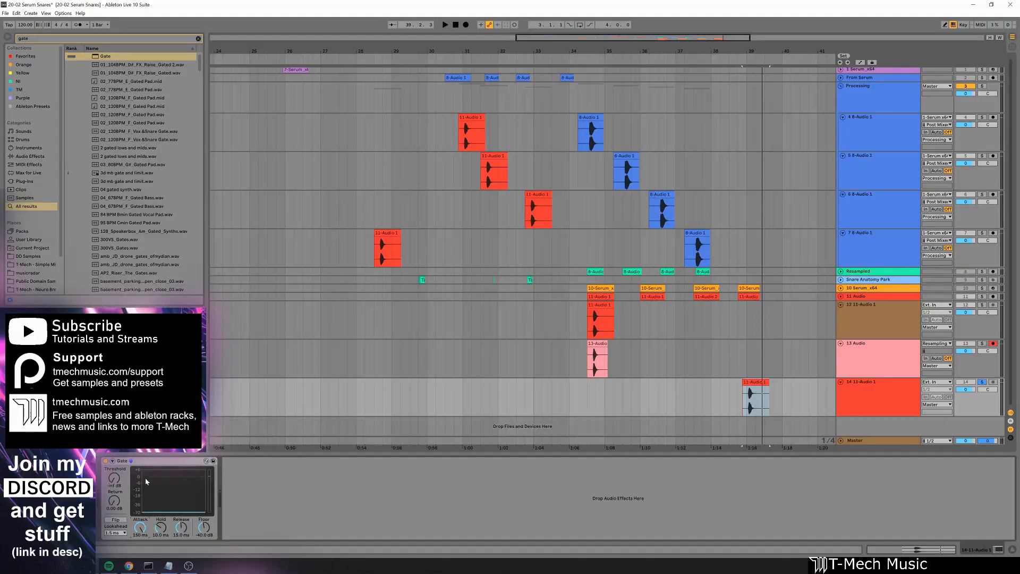
click(139, 463)
key(ctrl+r)
text(Sus)
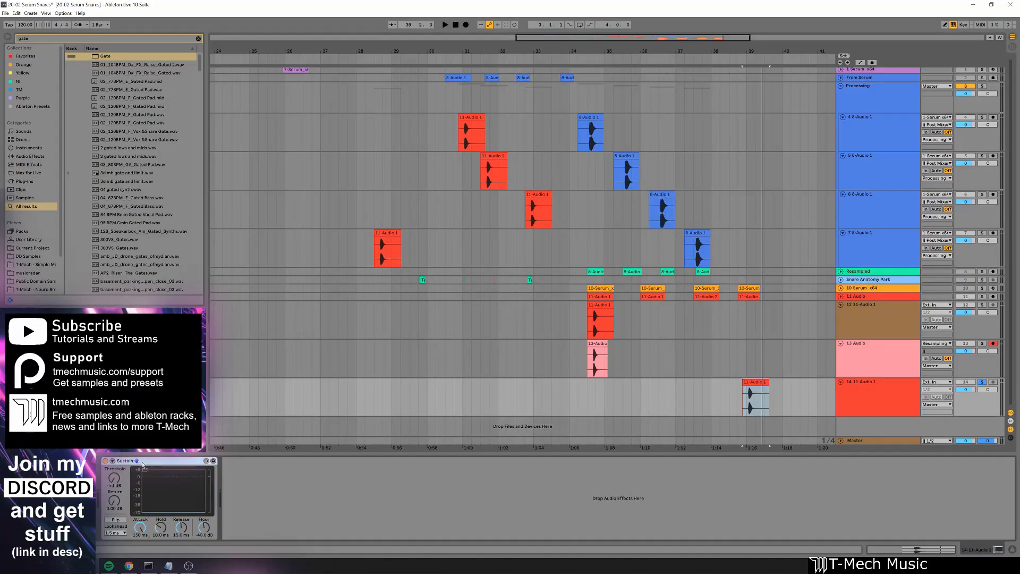
Duplicate the Sustain gate, enable Flip on the copy with a 14.3 ms attack, and rename it Attack.
key(ctrl+d)
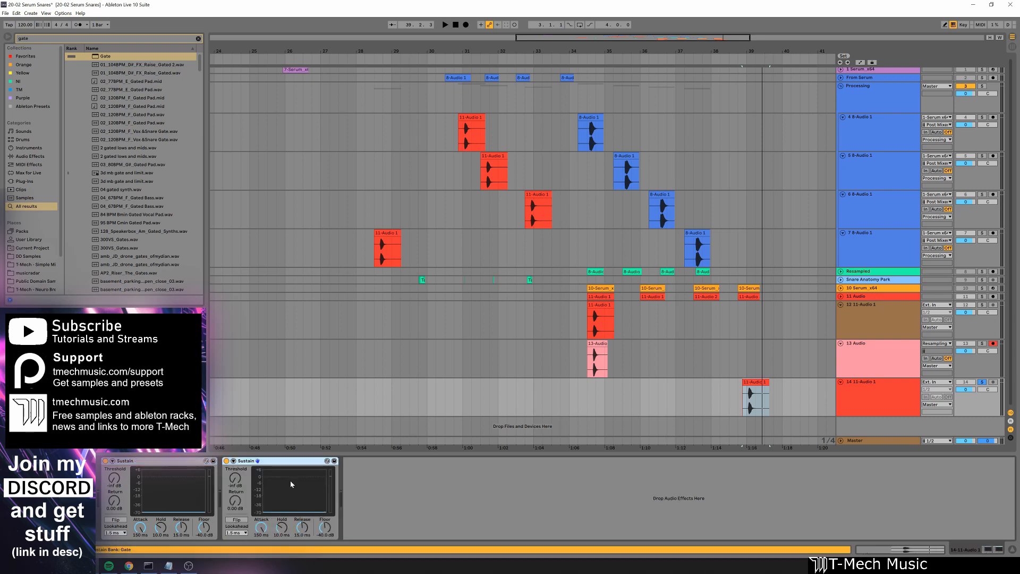
click(236, 520)
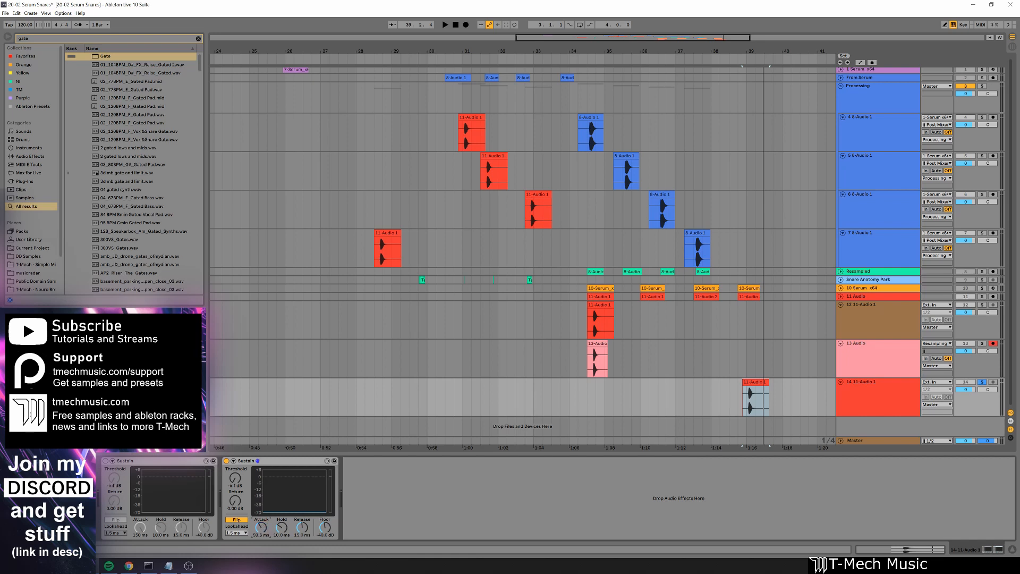
key(space)
drag(261, 531, 260, 536)
key(space)
key(space)
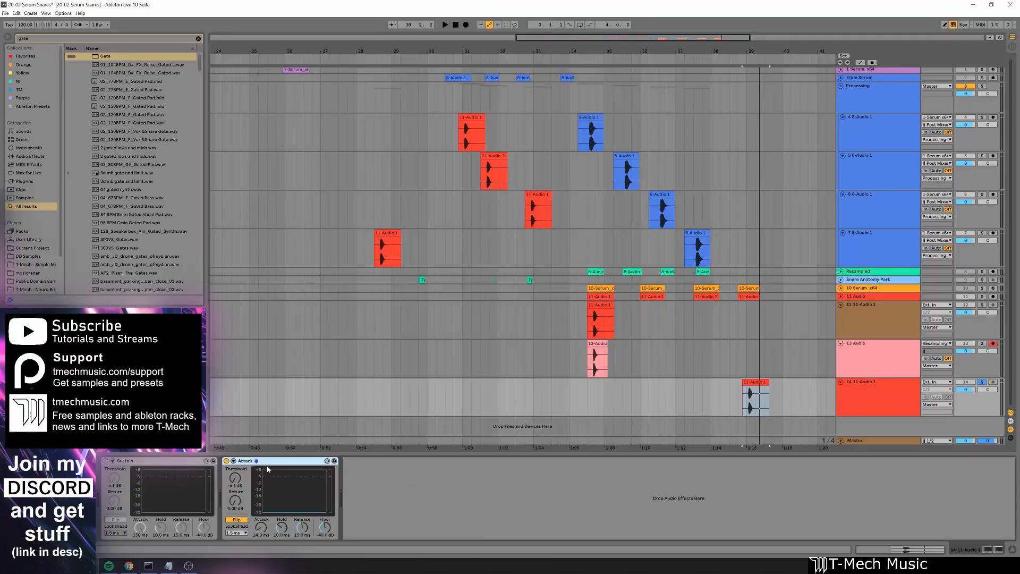
Group both gates into an Audio Effect Rack and map both attack times to one macro named Speed.
click(162, 461)
click(250, 461)
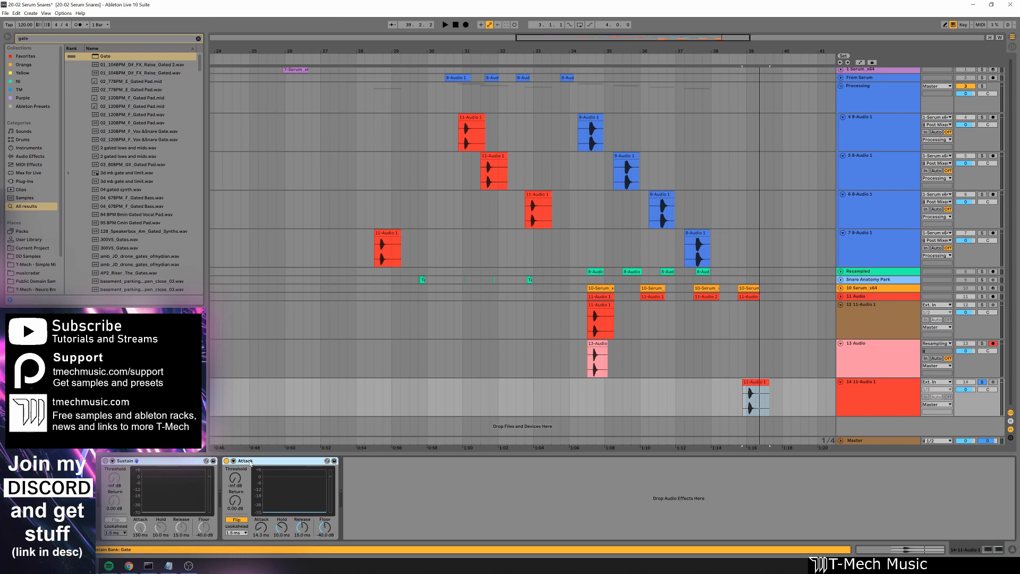
key(ctrl+g)
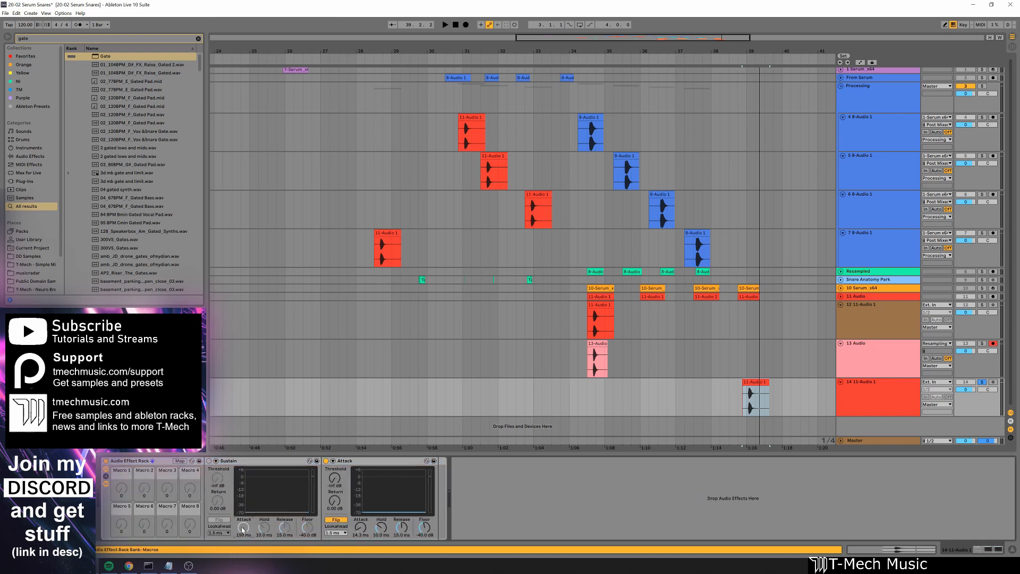
right_click(242, 528)
click(266, 478)
right_click(362, 527)
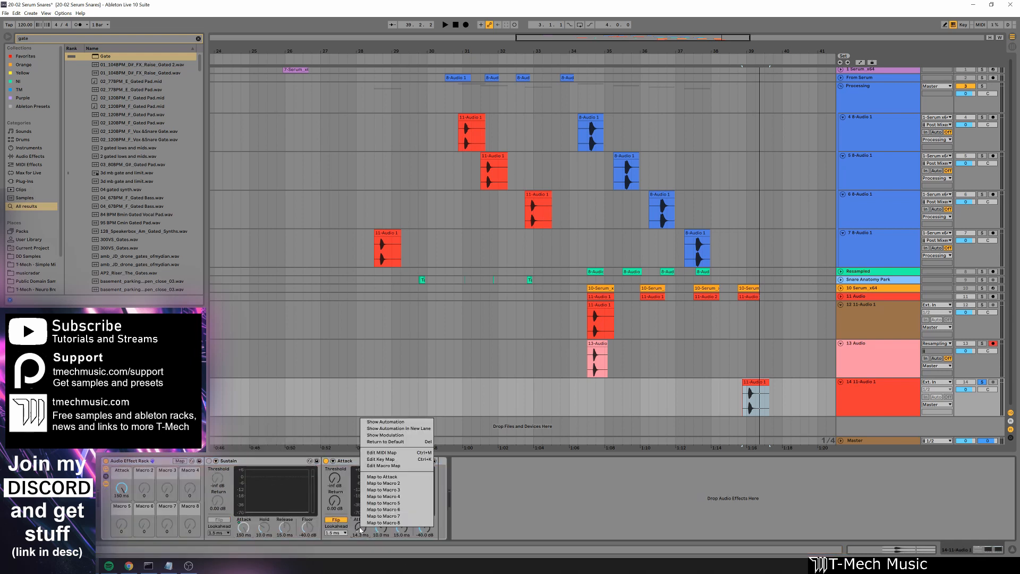
click(377, 480)
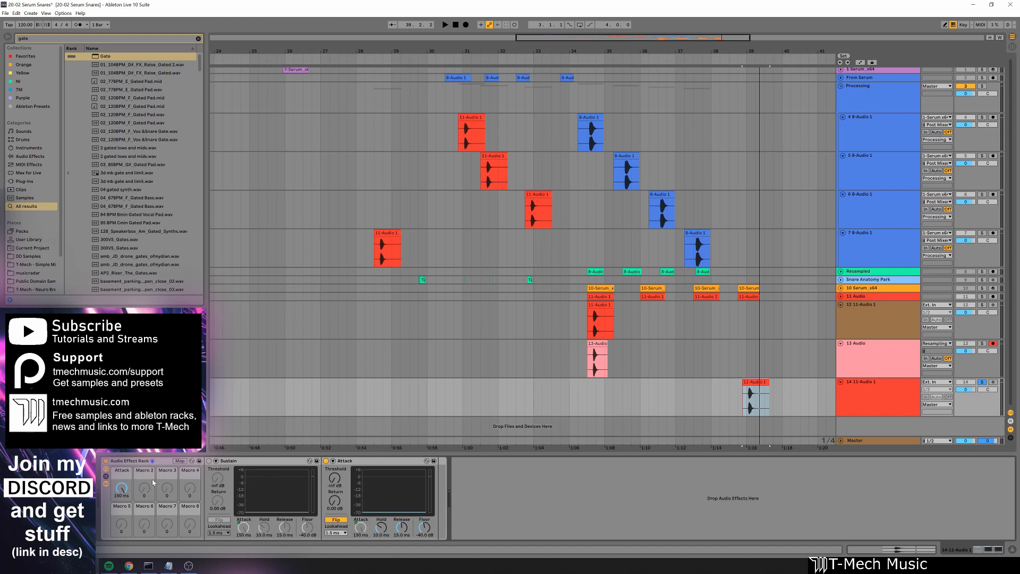
text(Speed)
Split the two gates into parallel rack chains named Attack and Sustain, and activate the Sustain gate.
click(106, 476)
drag(357, 461, 253, 510)
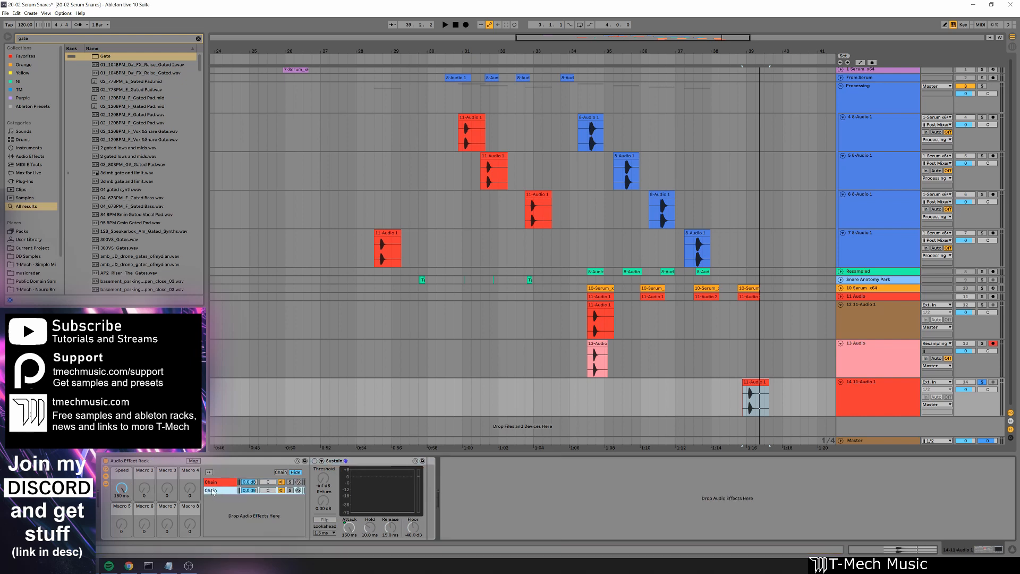
key(ctrl+r)
text(Sustain)
click(238, 490)
click(224, 489)
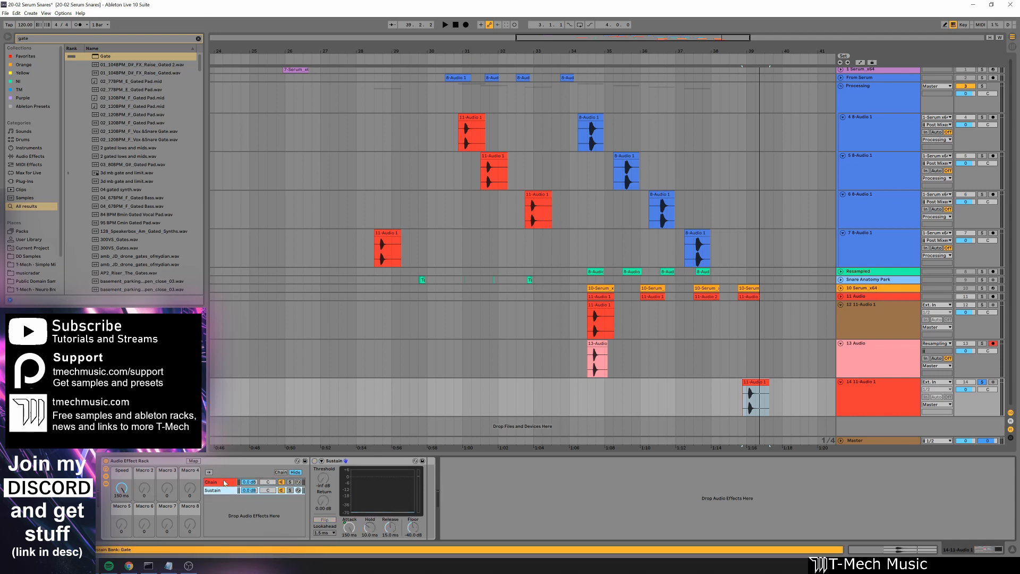
click(236, 490)
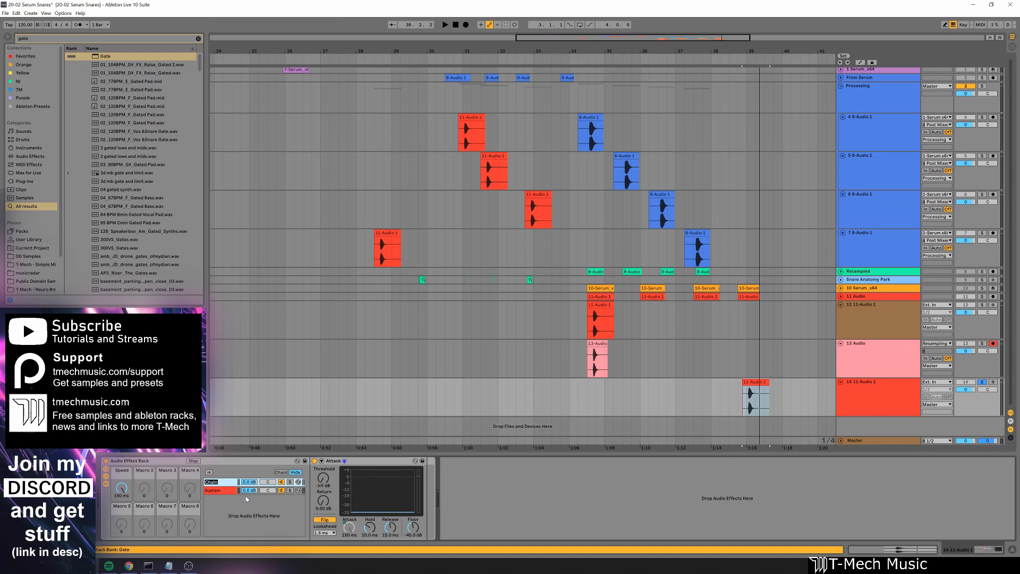
text(Attack)
key(Return)
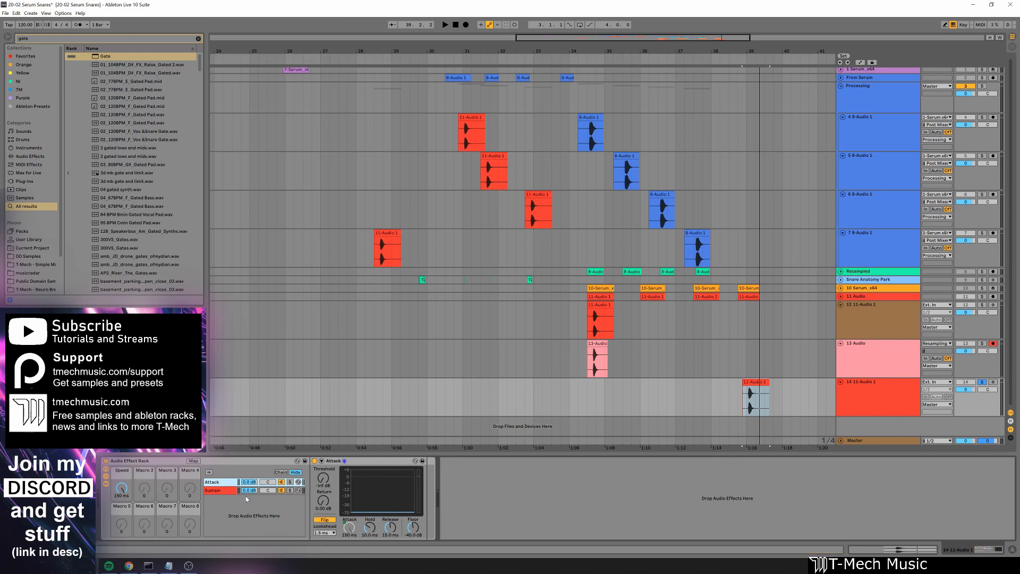
click(227, 491)
click(315, 461)
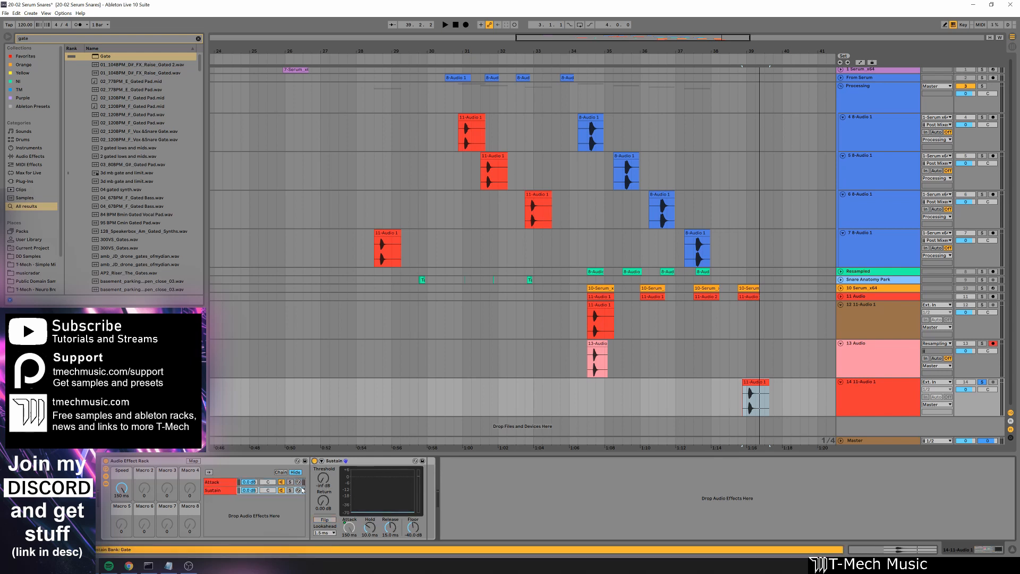
Map the Attack chain's volume to Macro 2 and the Sustain chain's volume to Macro 3.
click(221, 482)
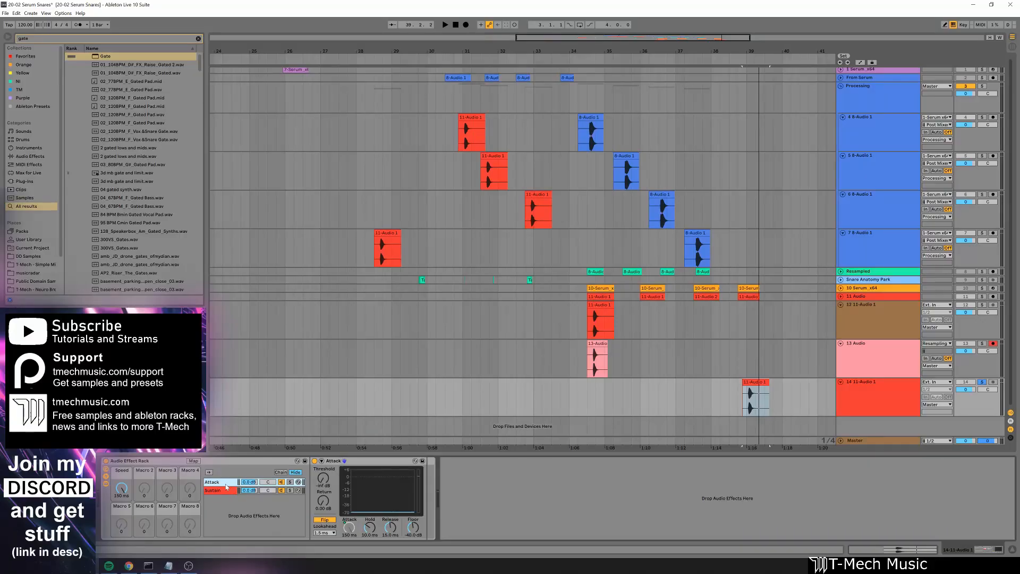
right_click(248, 483)
click(249, 482)
right_click(247, 480)
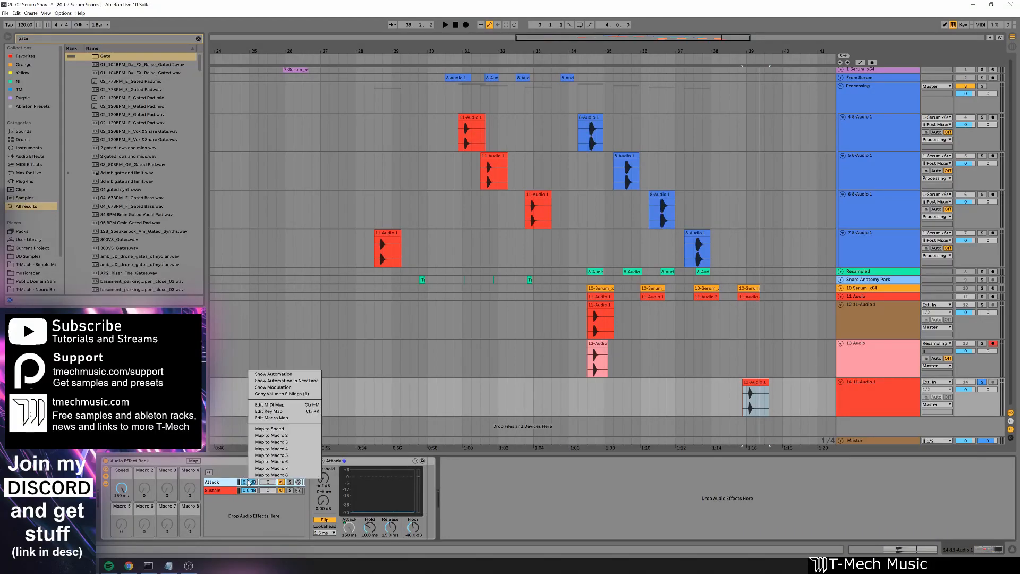
click(272, 435)
right_click(252, 489)
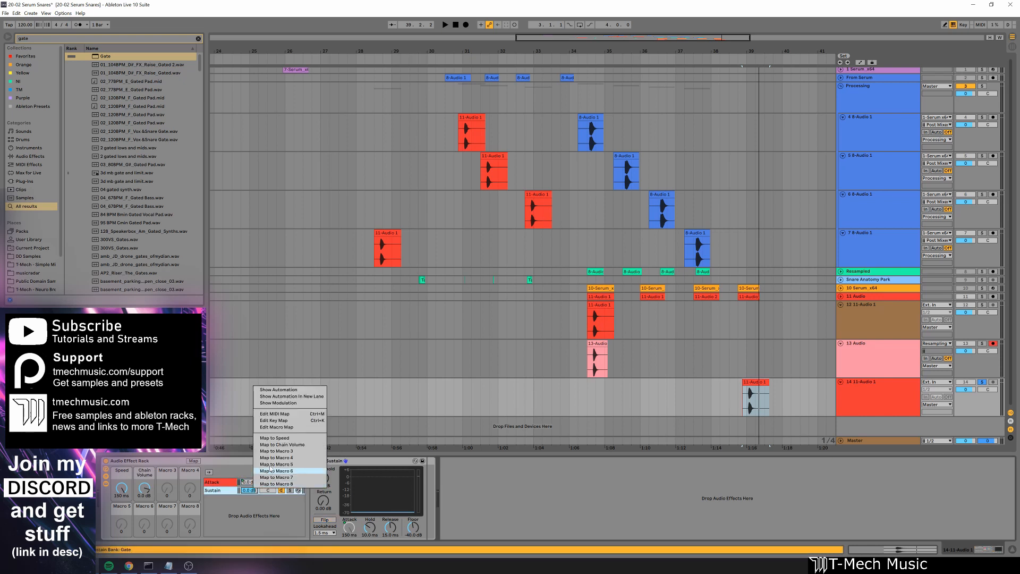
click(276, 451)
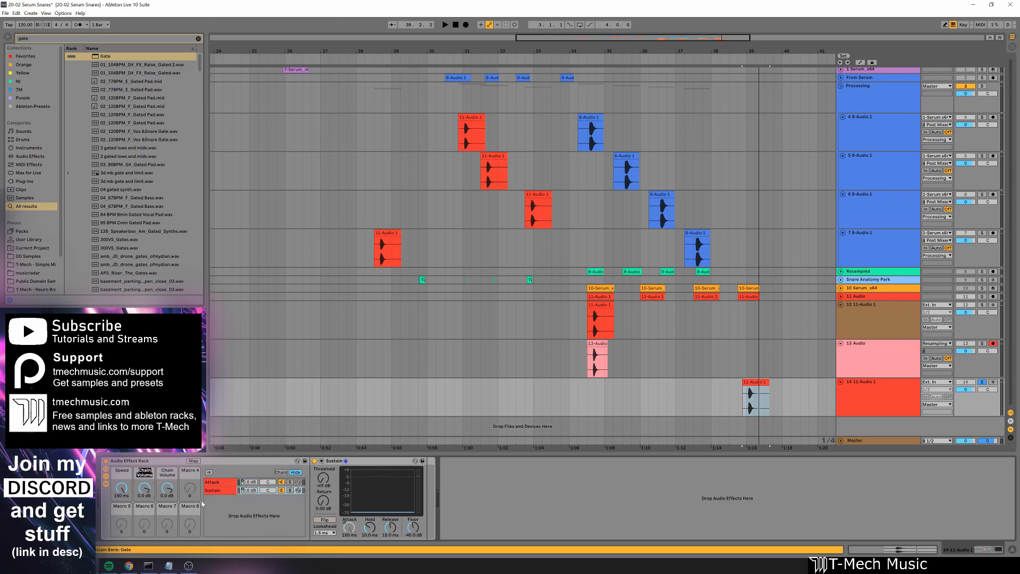
Rename the two chain volume macros as Attack Volume and Sustain Volume.
text(Attack)
key(Return)
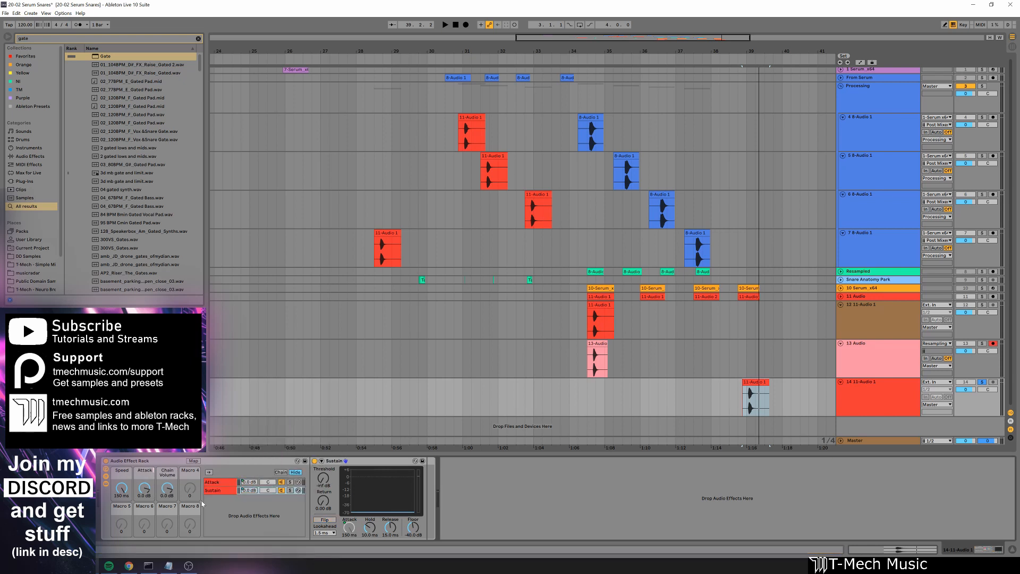
text(Volume)
click(173, 472)
key(ctrl+r)
text(Sustain)
key(Return)
text(Volume)
Set the Speed macro to 73.2 ms and hide the rack's devices and chain list.
drag(122, 488, 122, 522)
click(107, 484)
click(106, 476)
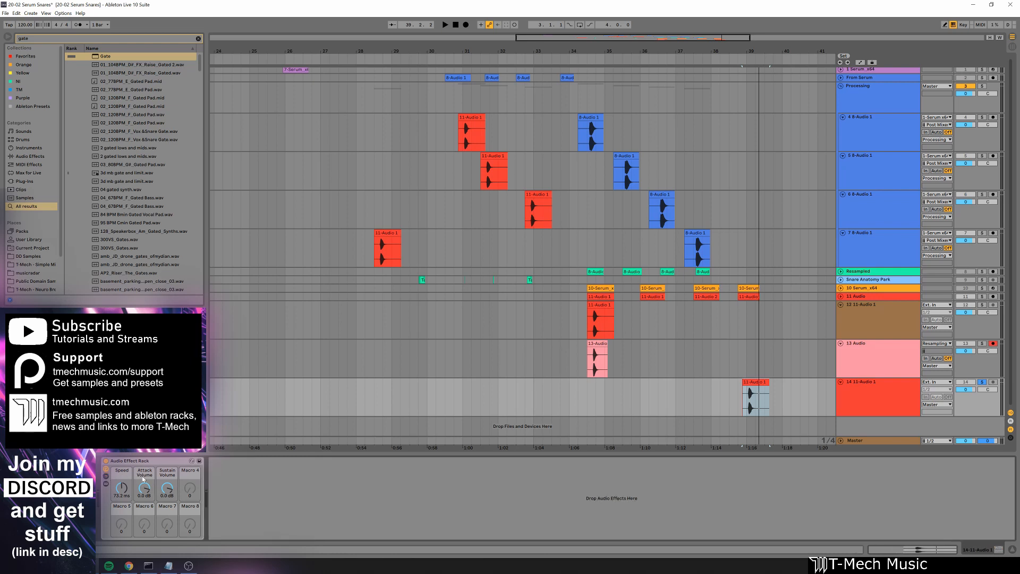
Audition Attack Volume at -inf dB and restore it to 0.0 dB, and set Sustain Volume to -inf dB and Speed to 24.8 ms.
drag(147, 490, 147, 526)
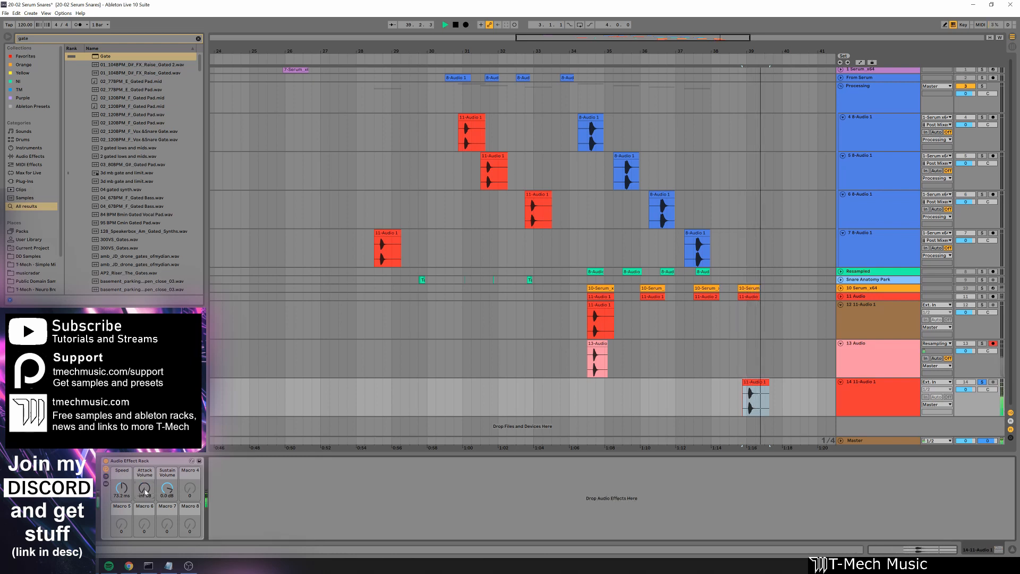
drag(147, 490, 170, 522)
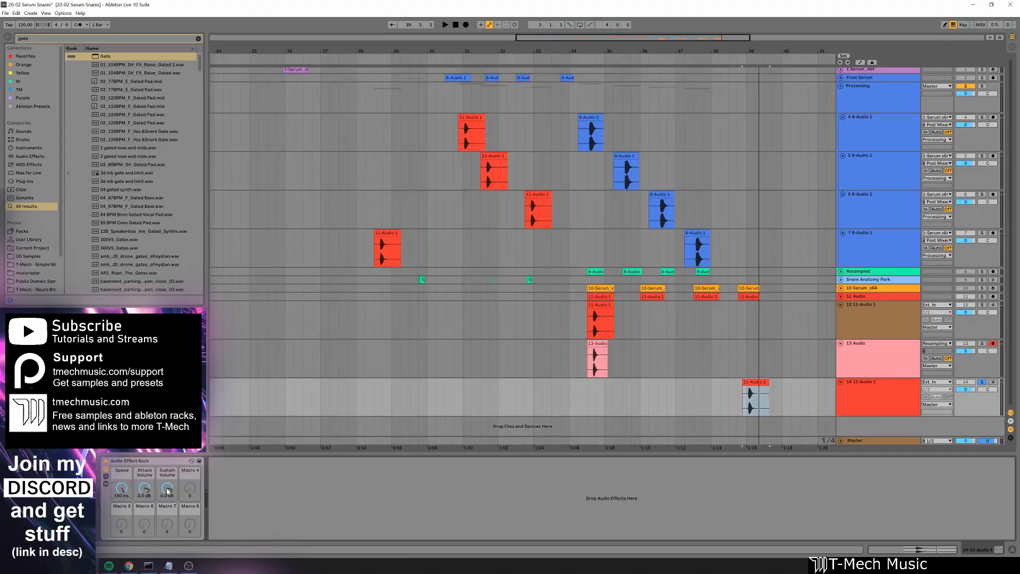
double_click(167, 488)
double_click(122, 488)
drag(122, 489, 121, 481)
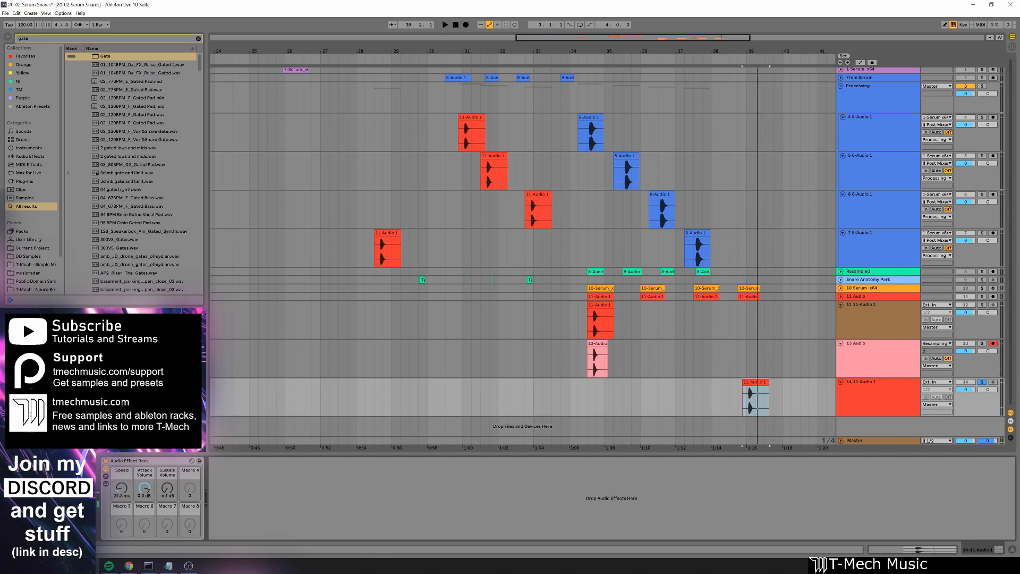